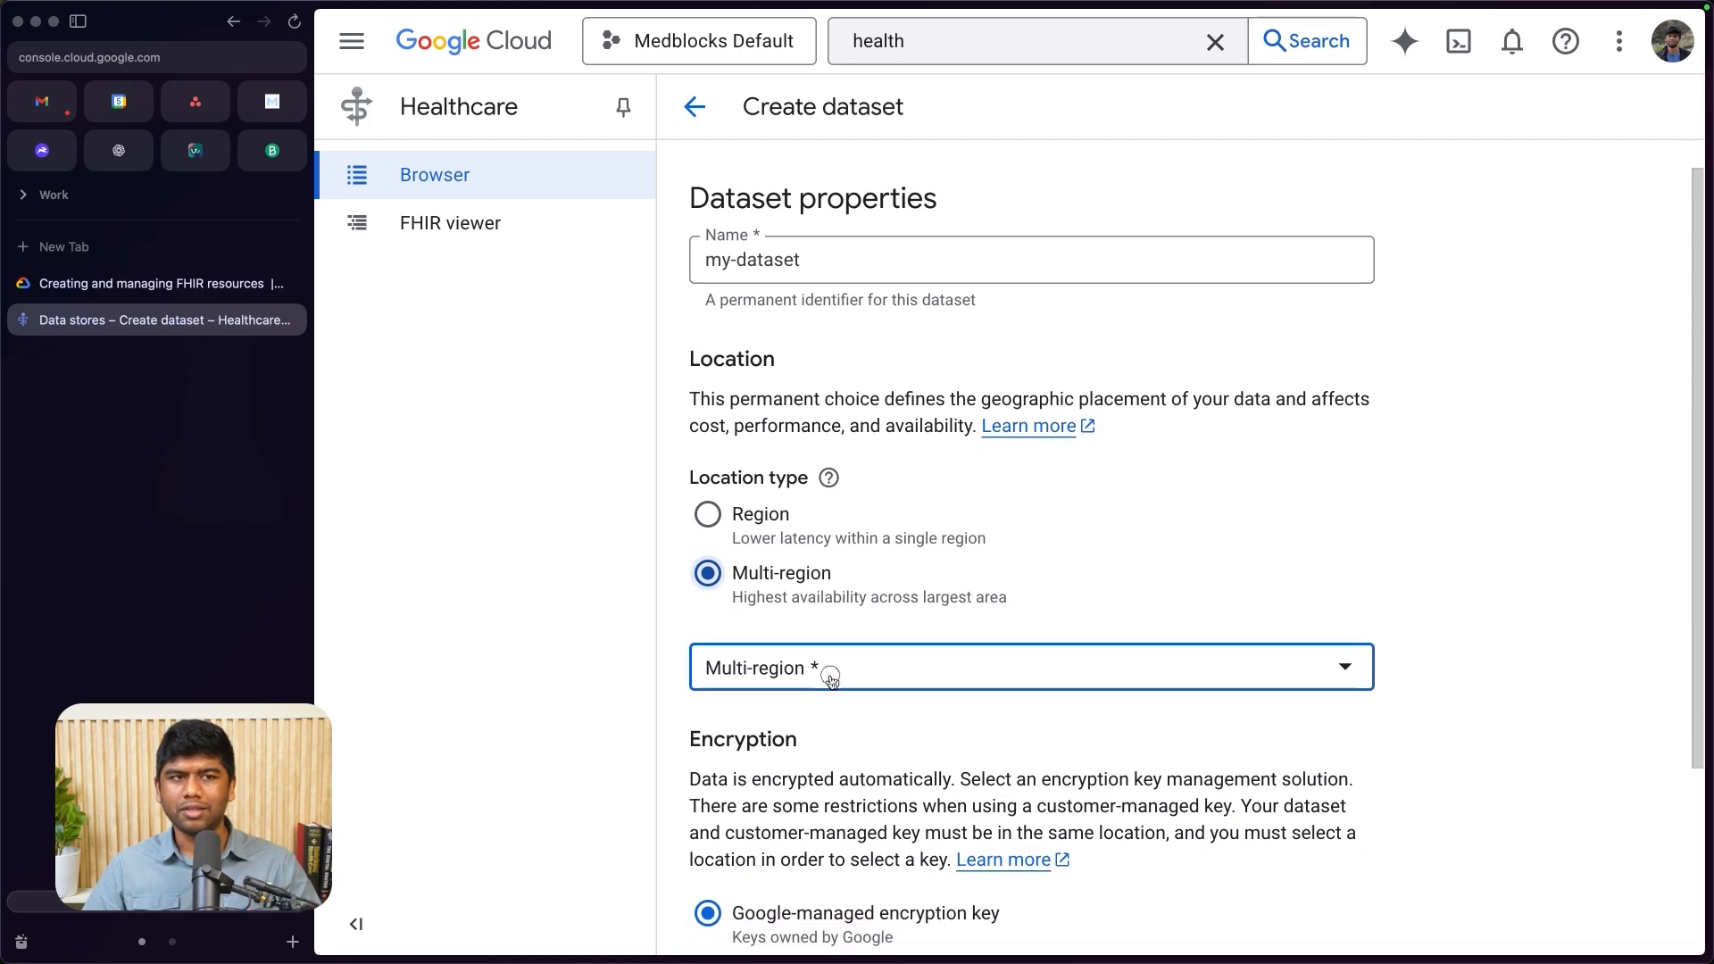
- Set the dataset's multi-region to us (multiple regions in United States) and create it with the Google-managed encryption key
left_click(848, 477)
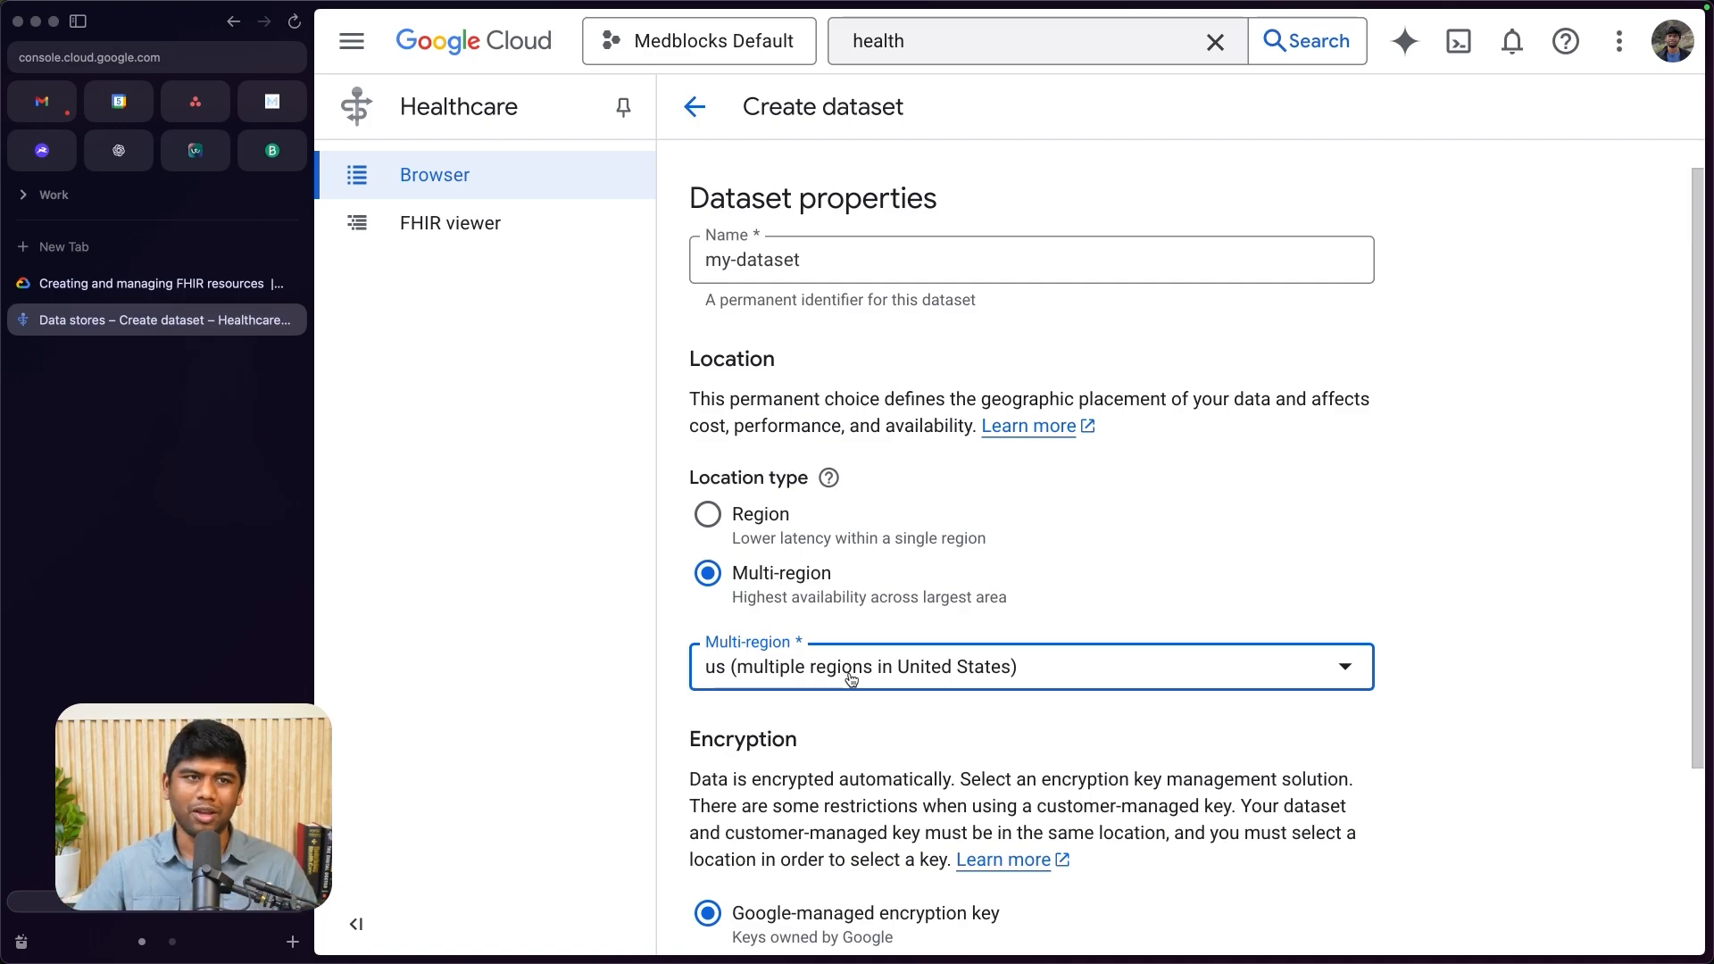
scroll(817, 536, "down", 3)
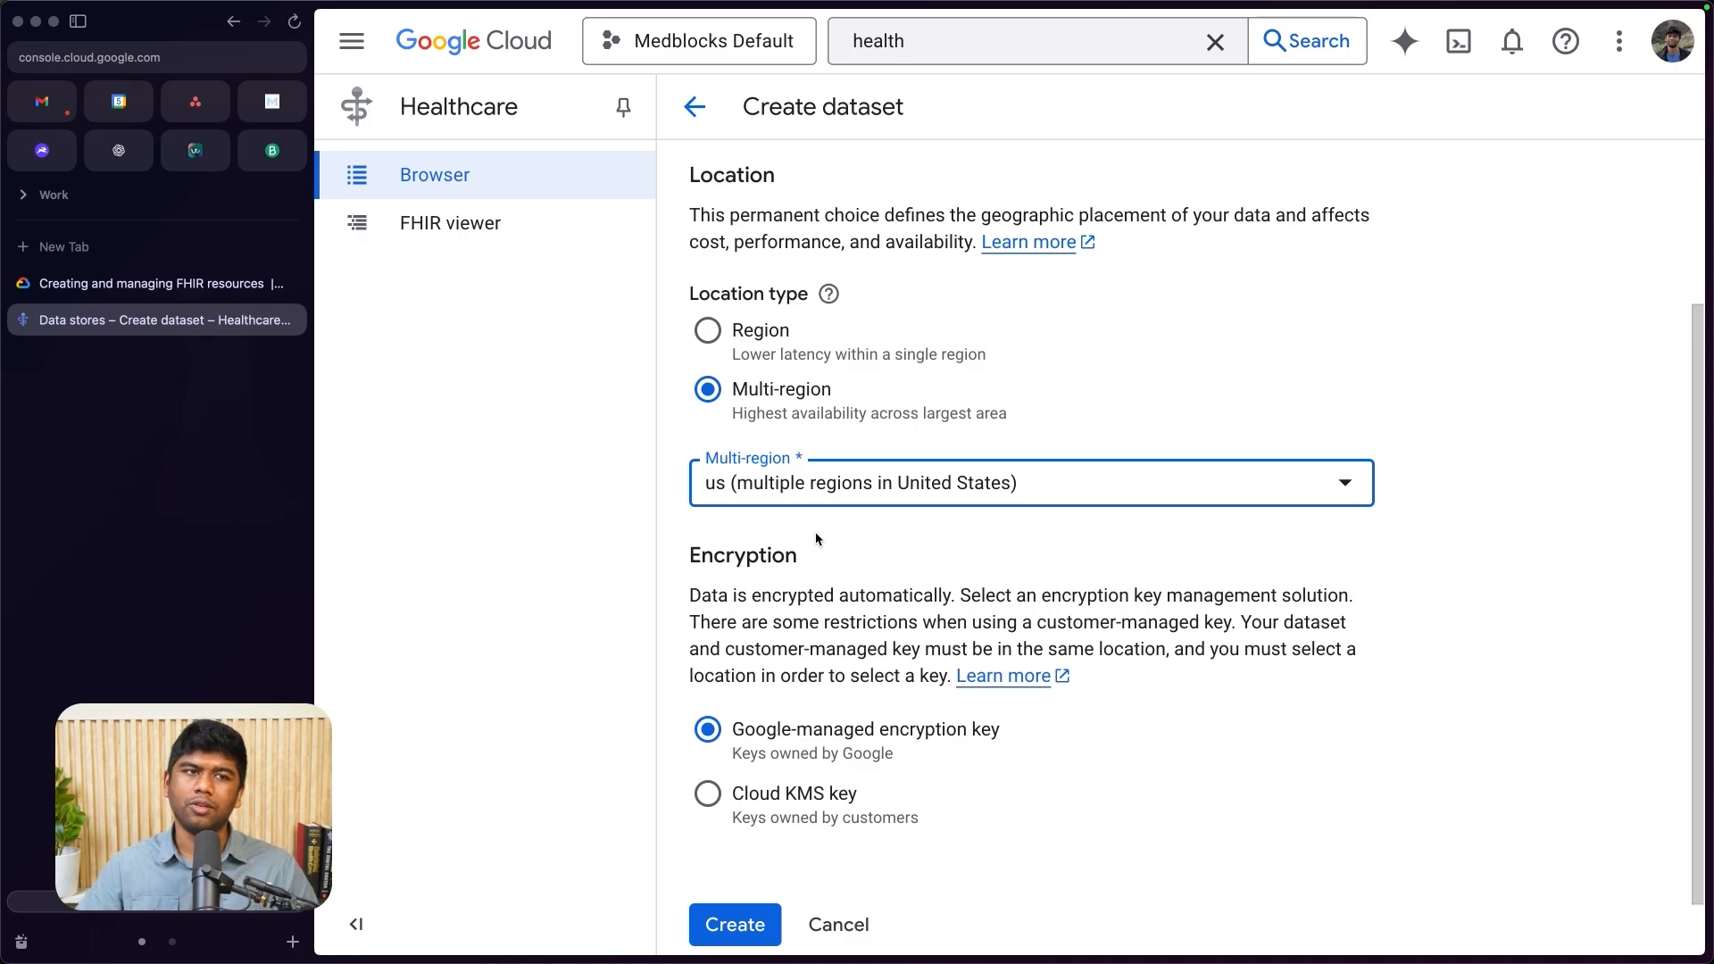
scroll(817, 538, "down", 1)
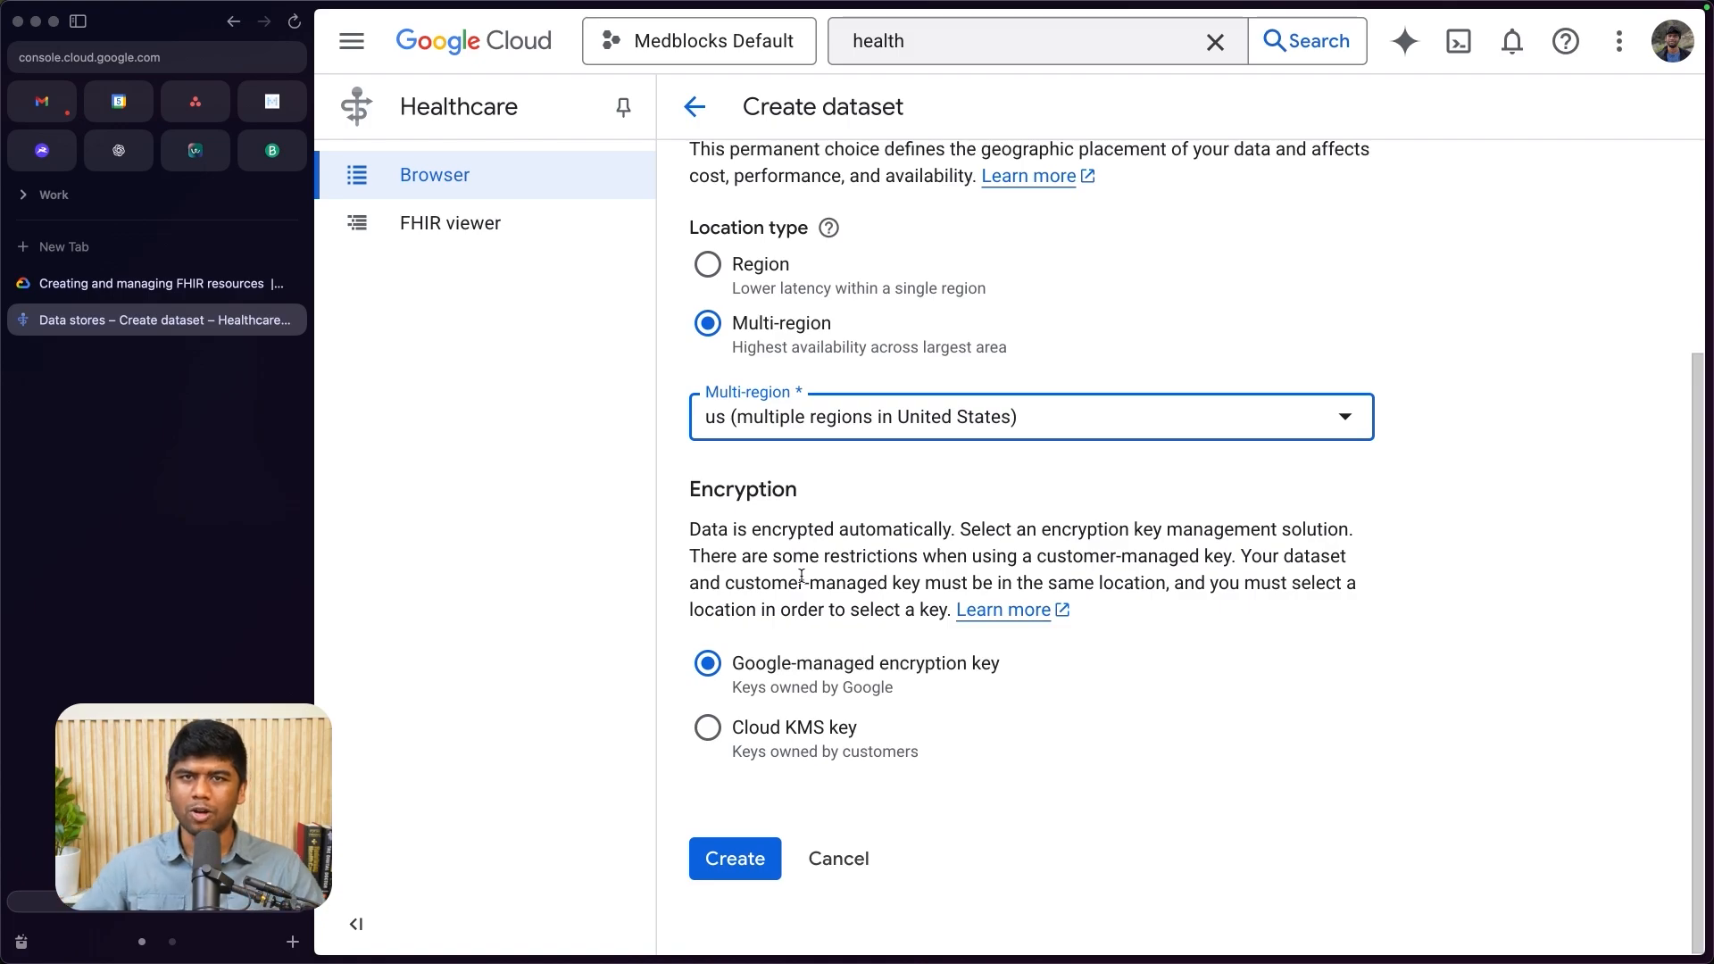
scroll(799, 568, "up", 4)
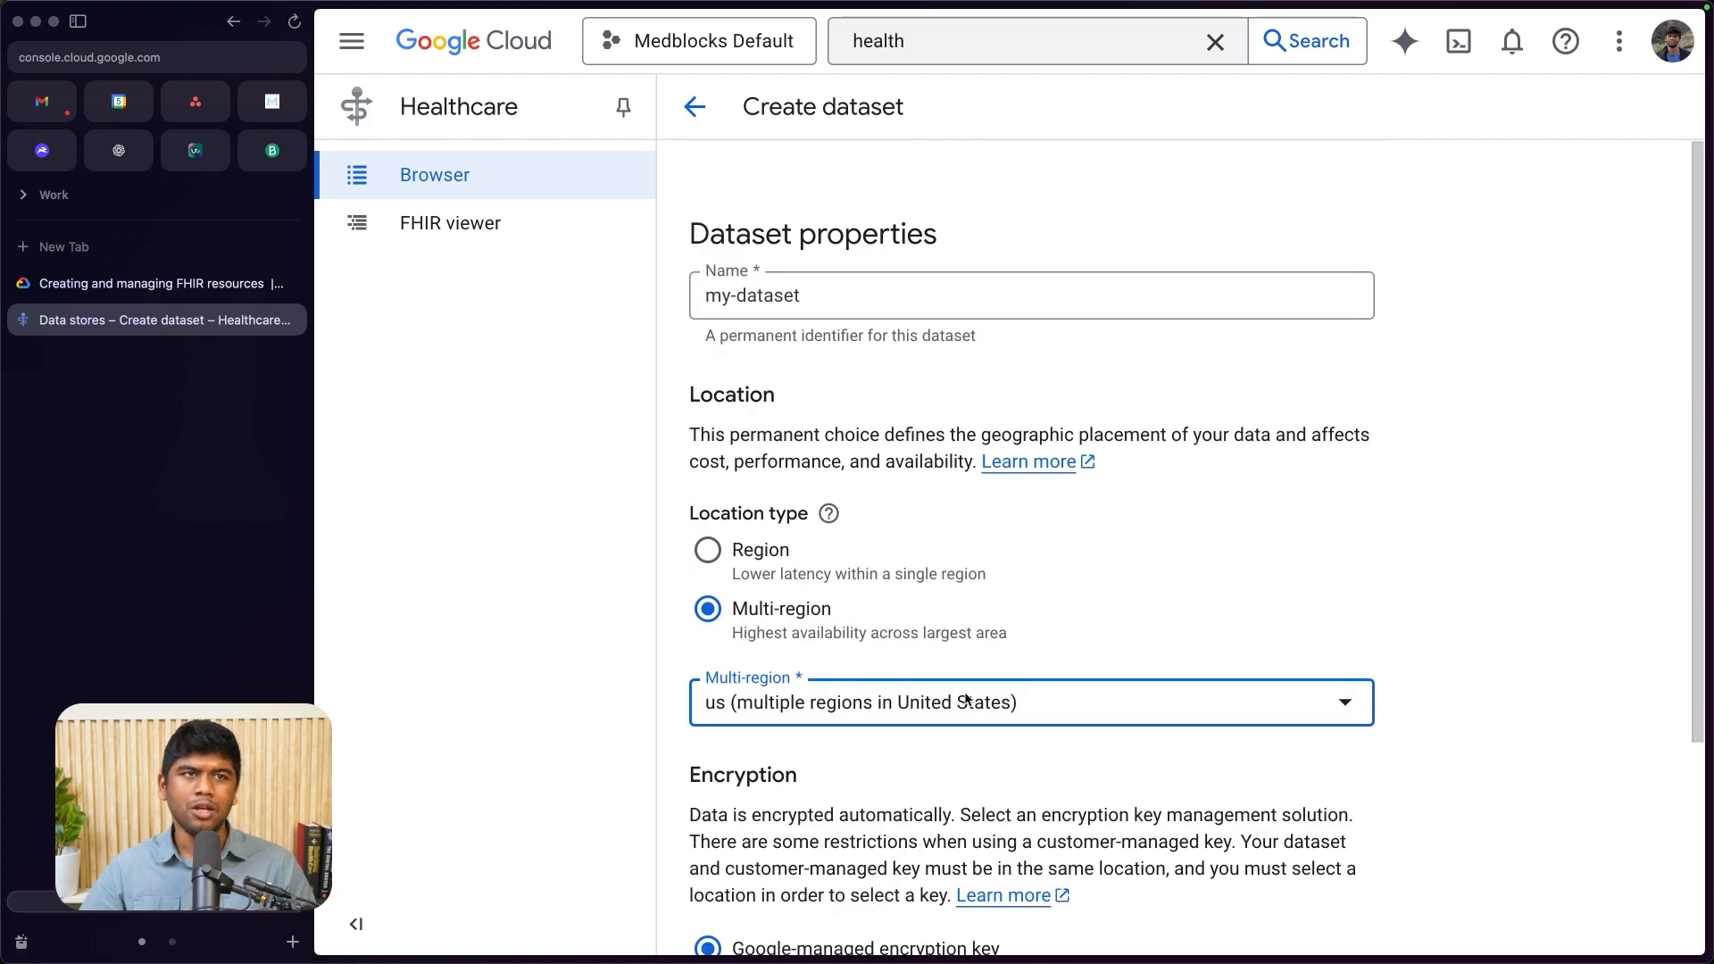
scroll(714, 719, "down", 4)
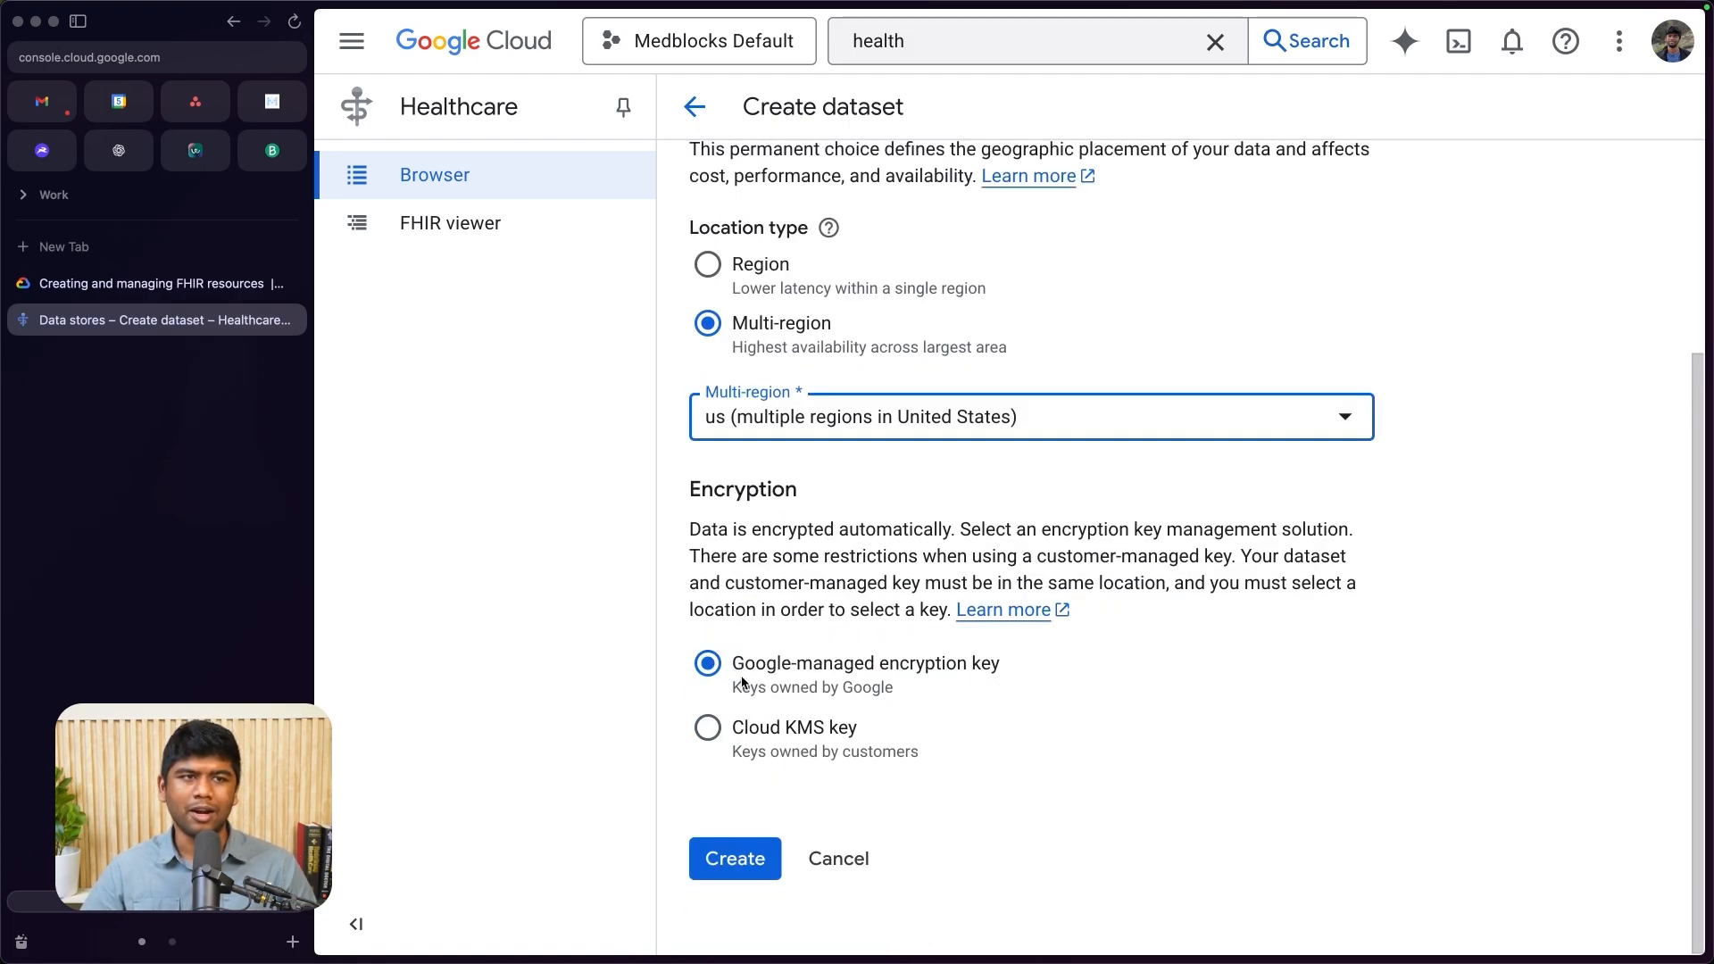
left_click(757, 859)
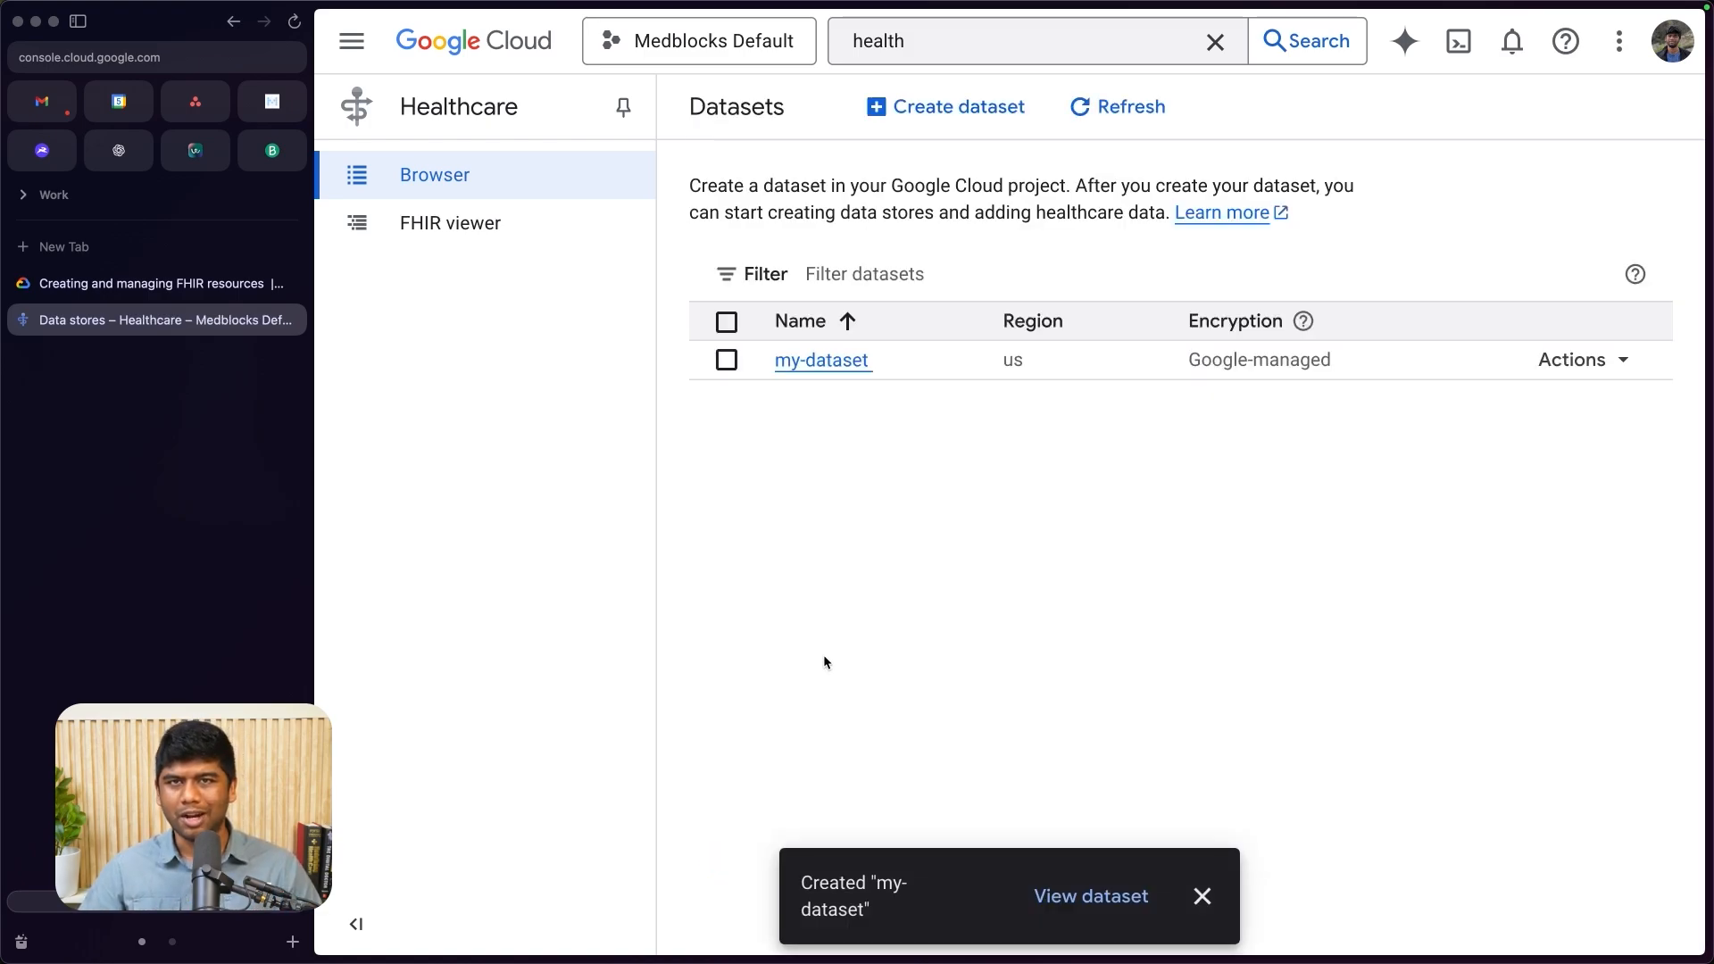
- Open my-dataset and start a new data store of type FHIR with the ID my-fhir-server
left_click(816, 366)
left_click(1200, 900)
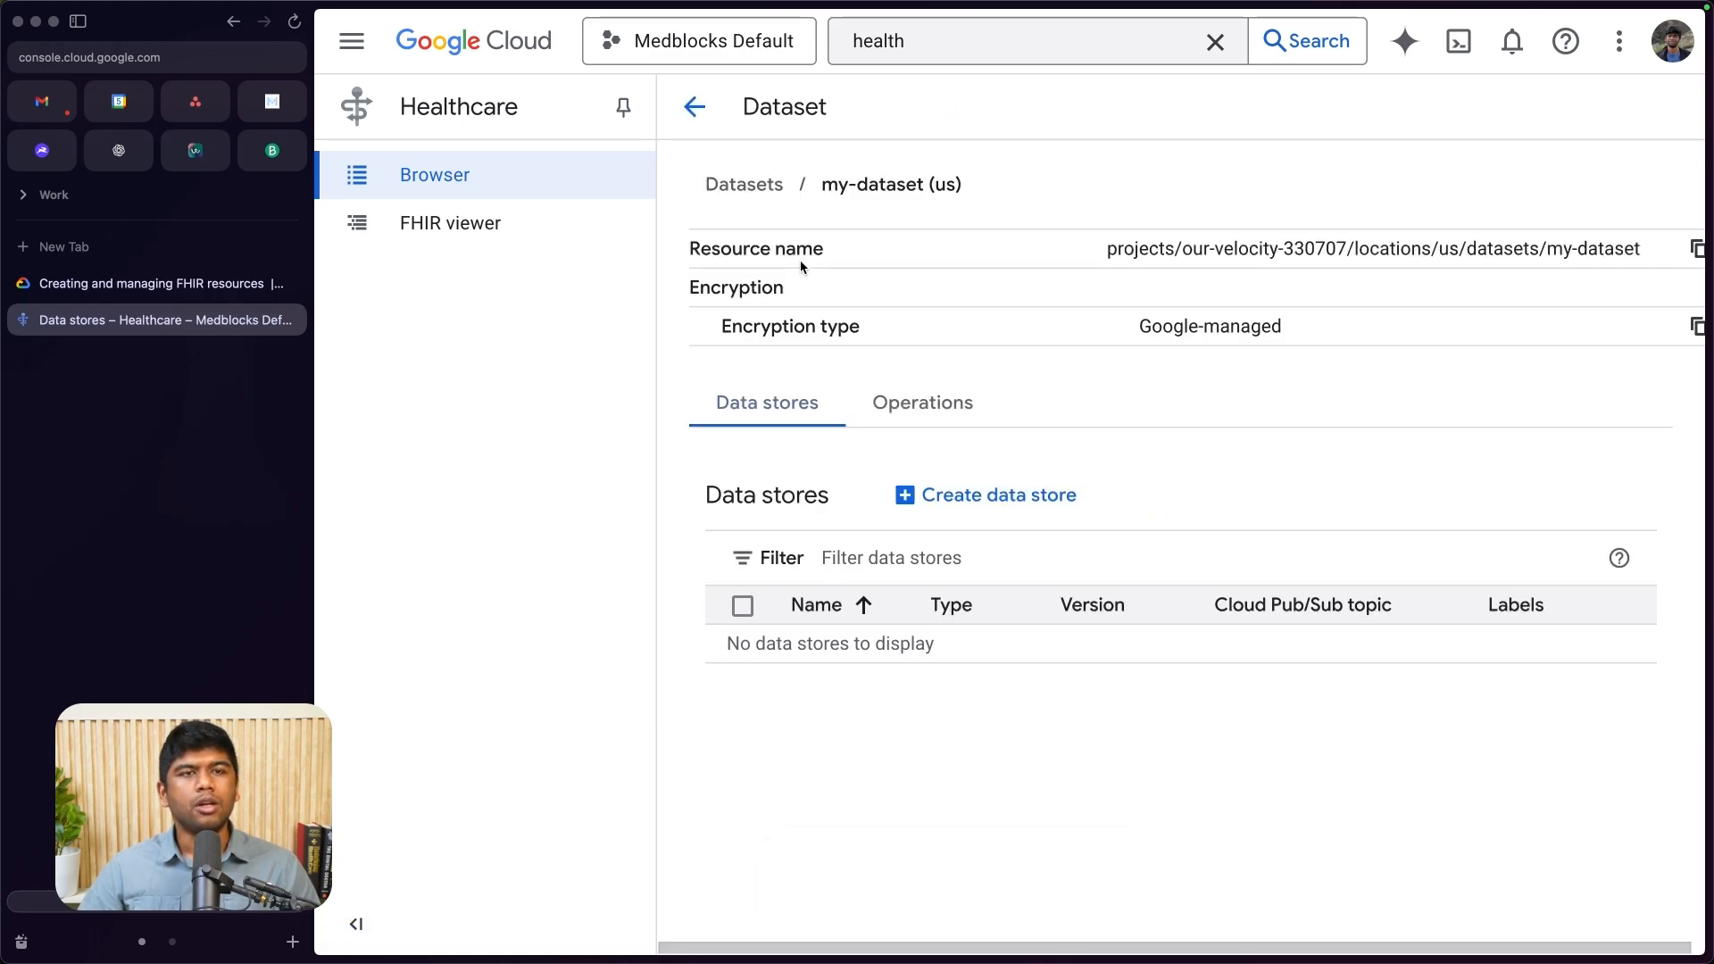
left_click(996, 500)
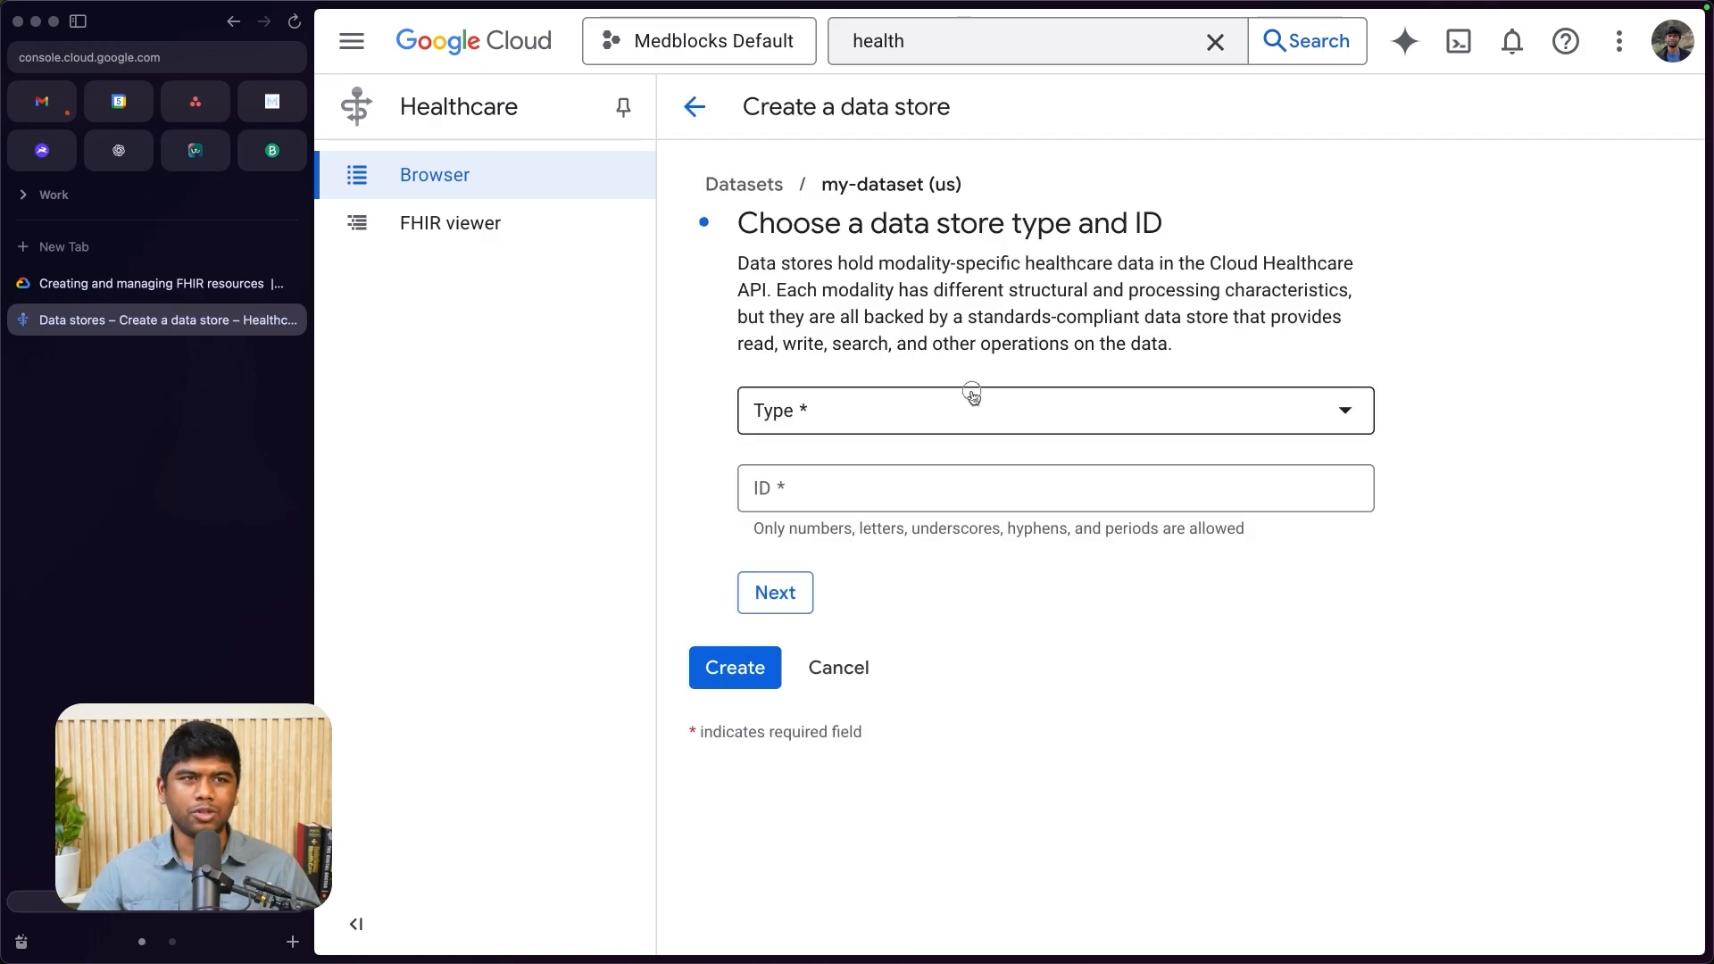
left_click(972, 396)
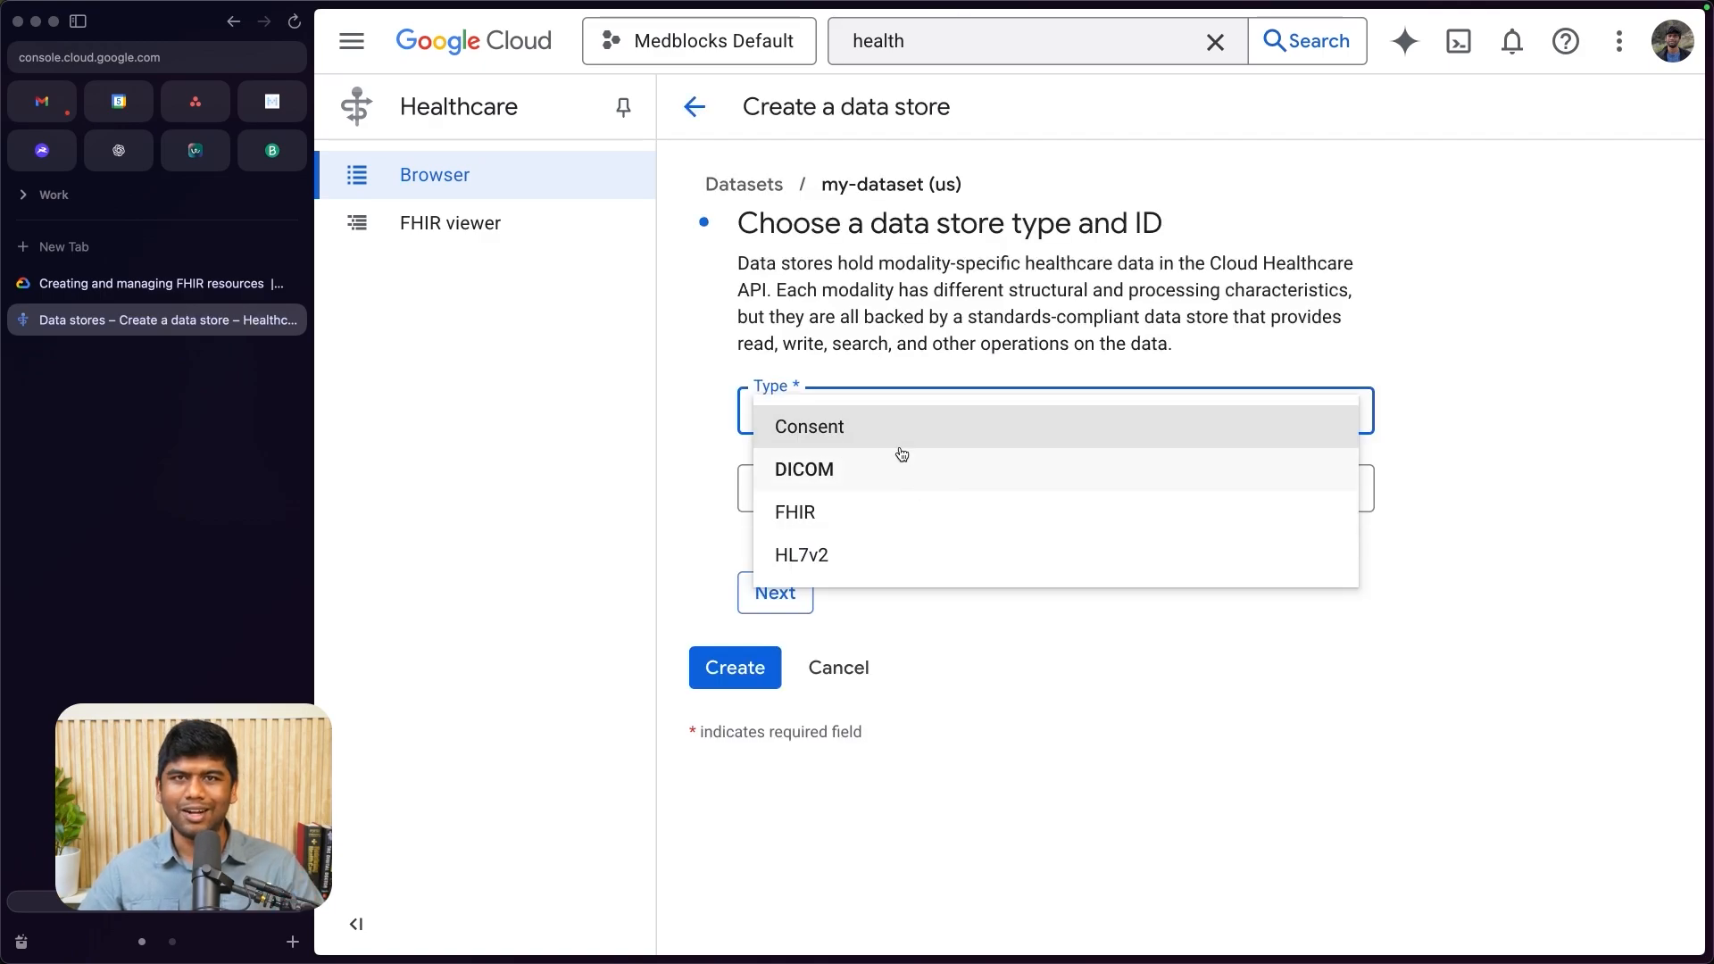
left_click(873, 515)
left_click(859, 493)
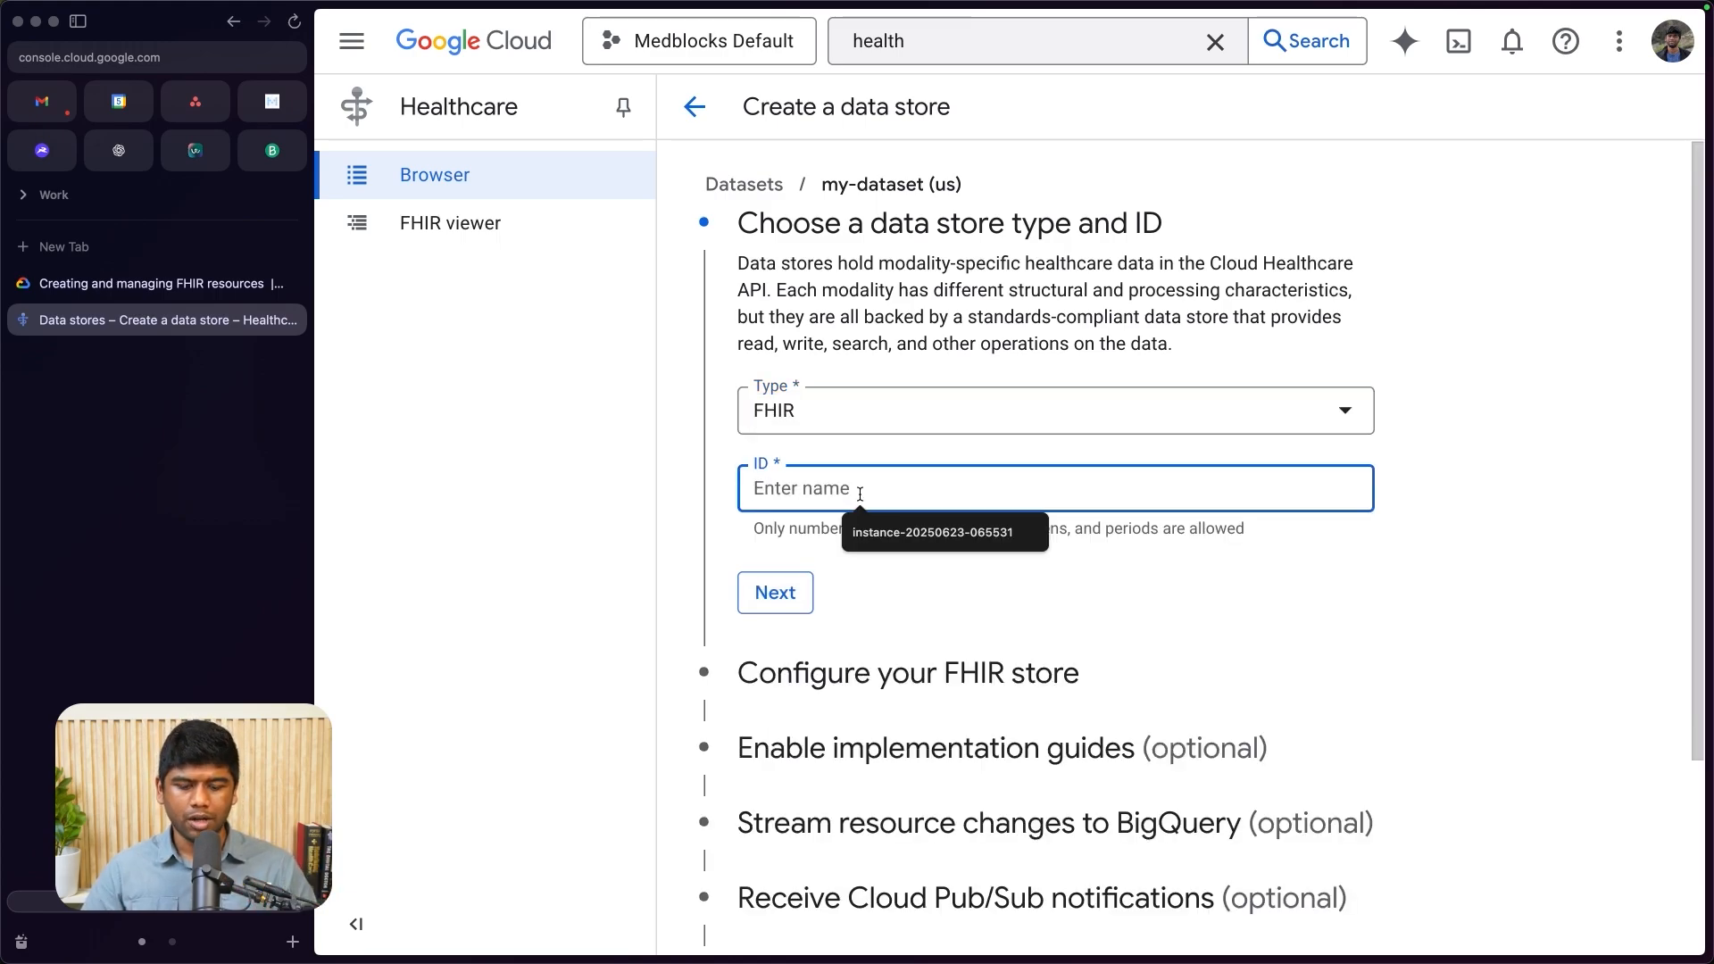
type("my-fhir-server")
scroll(840, 809, "down", 3)
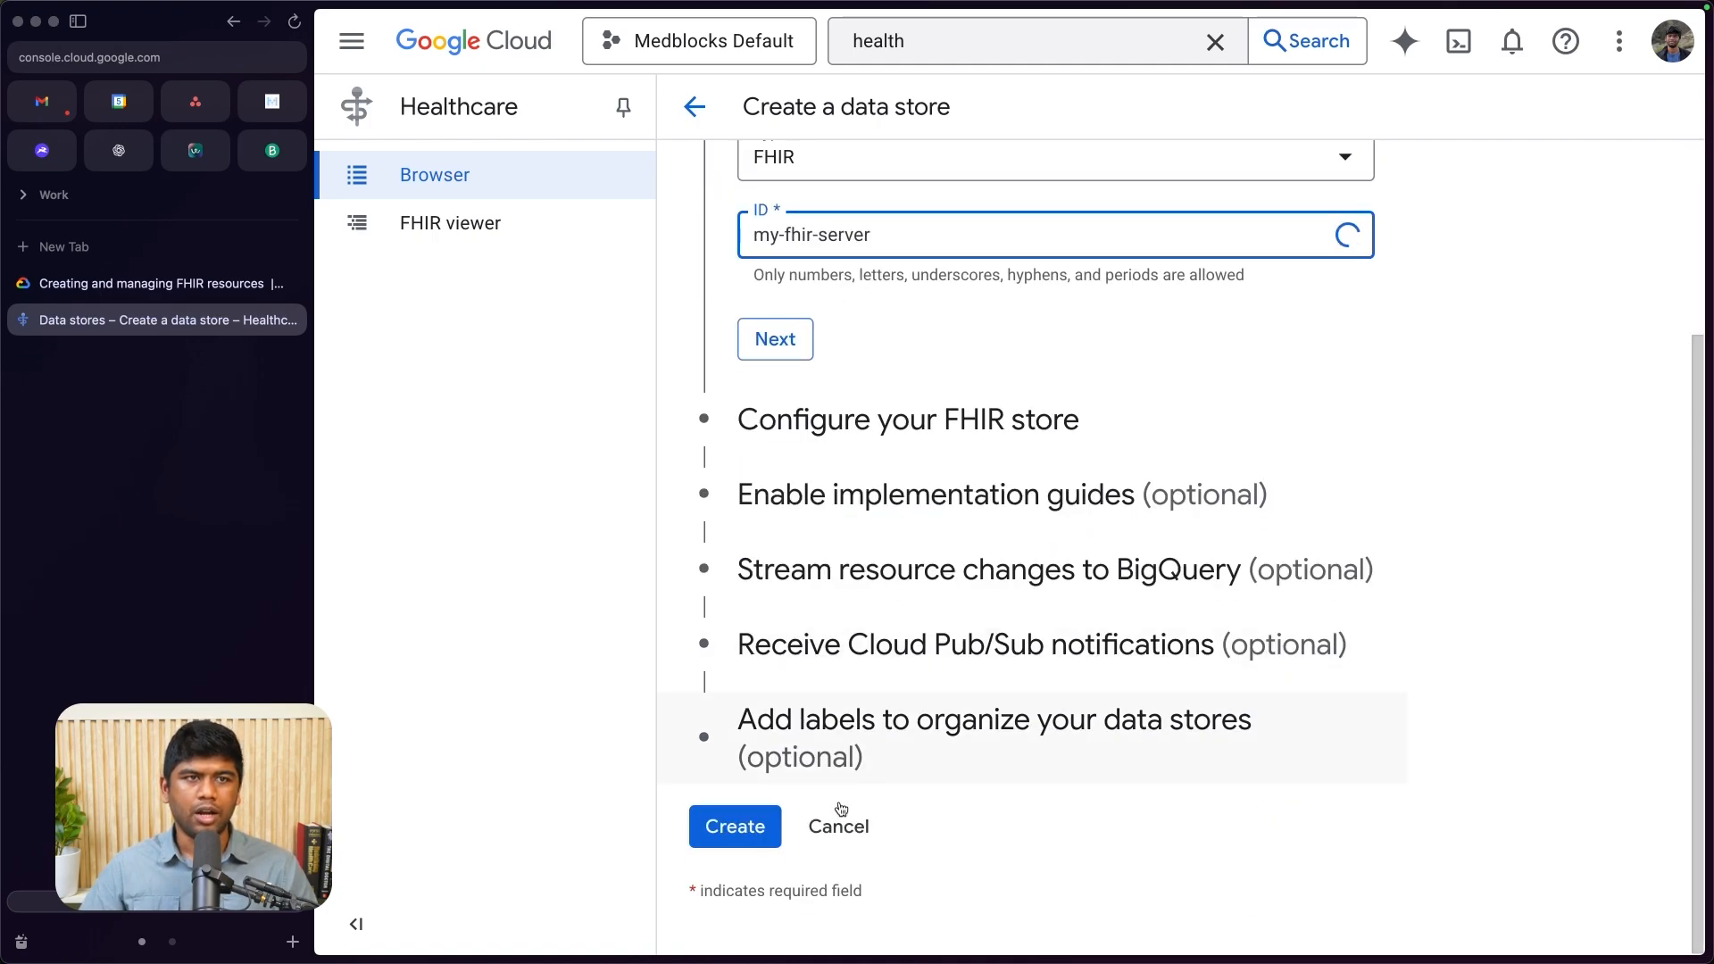
left_click(775, 340)
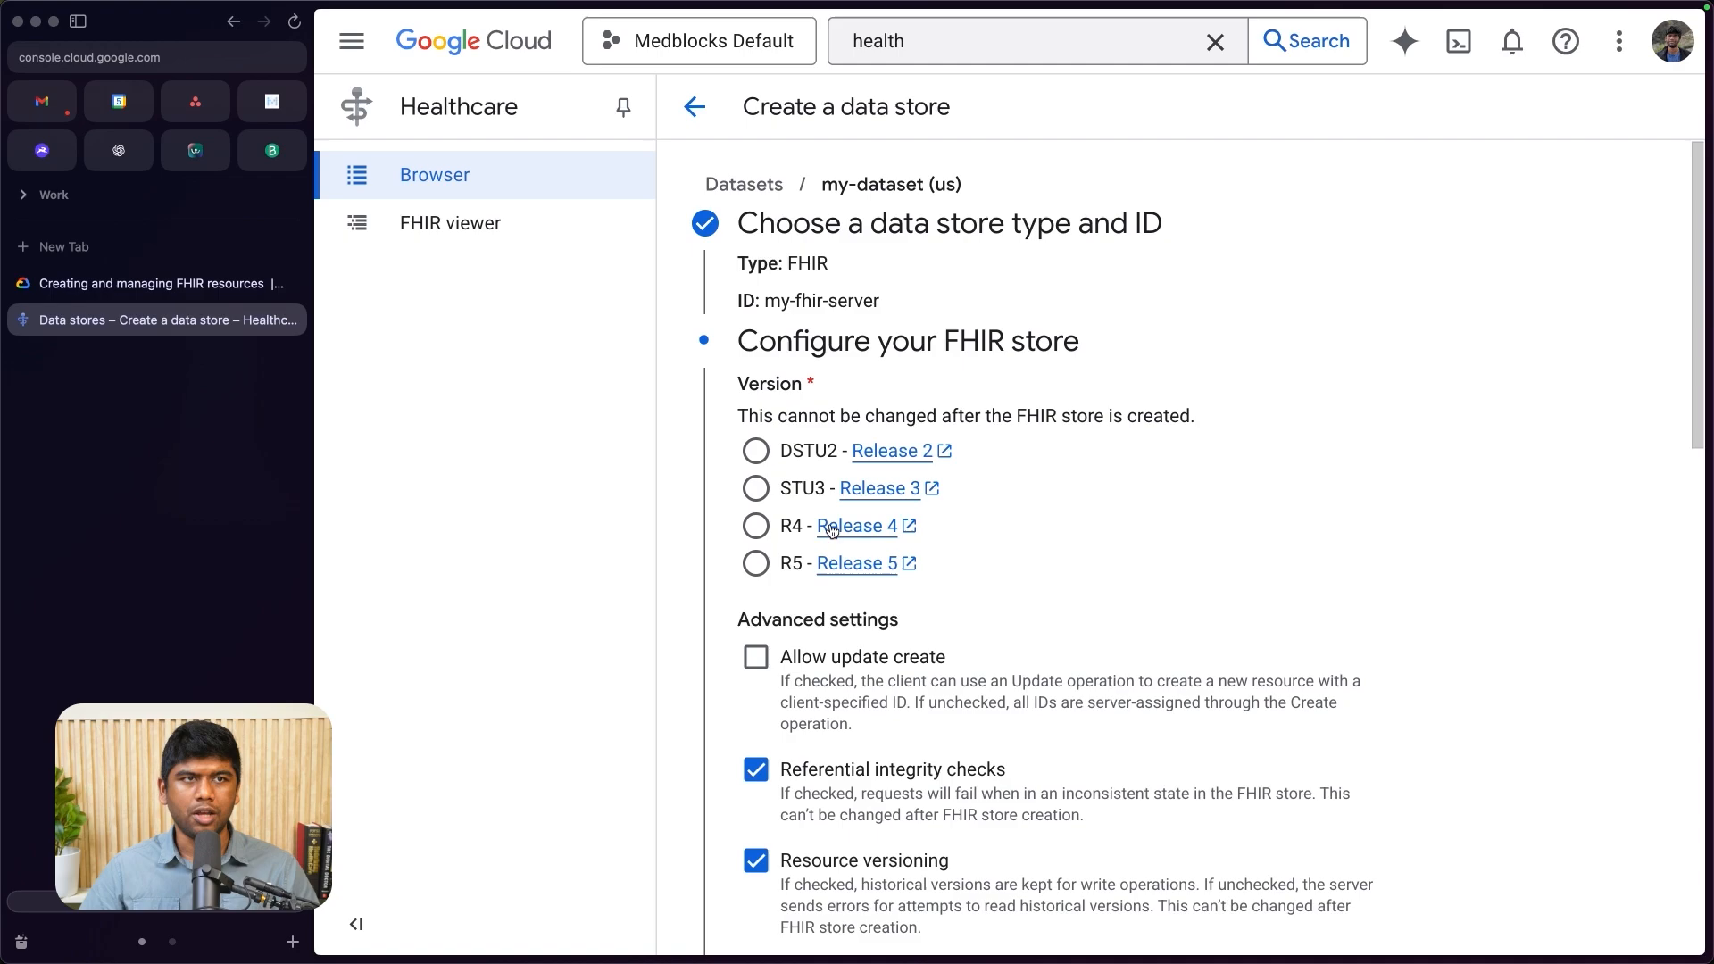
- Configure the FHIR store for version R4 with Allow update create enabled, and continue to the implementation guides
left_click(759, 532)
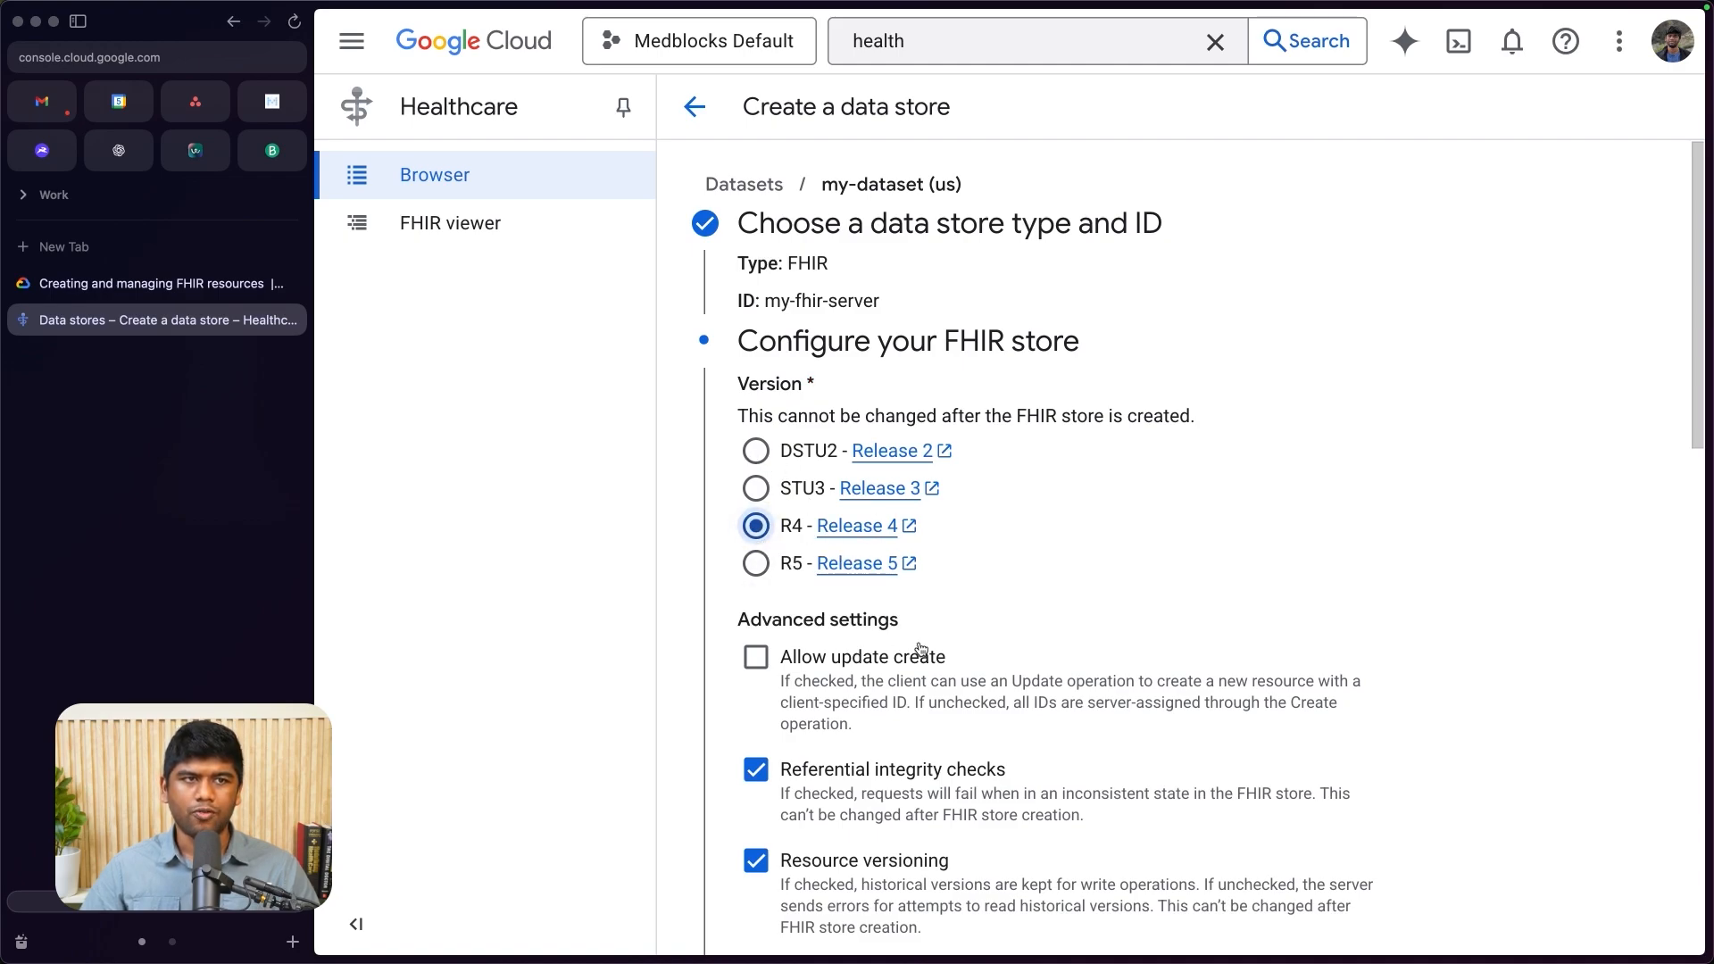
scroll(919, 652, "down", 2)
scroll(869, 523, "up", 1)
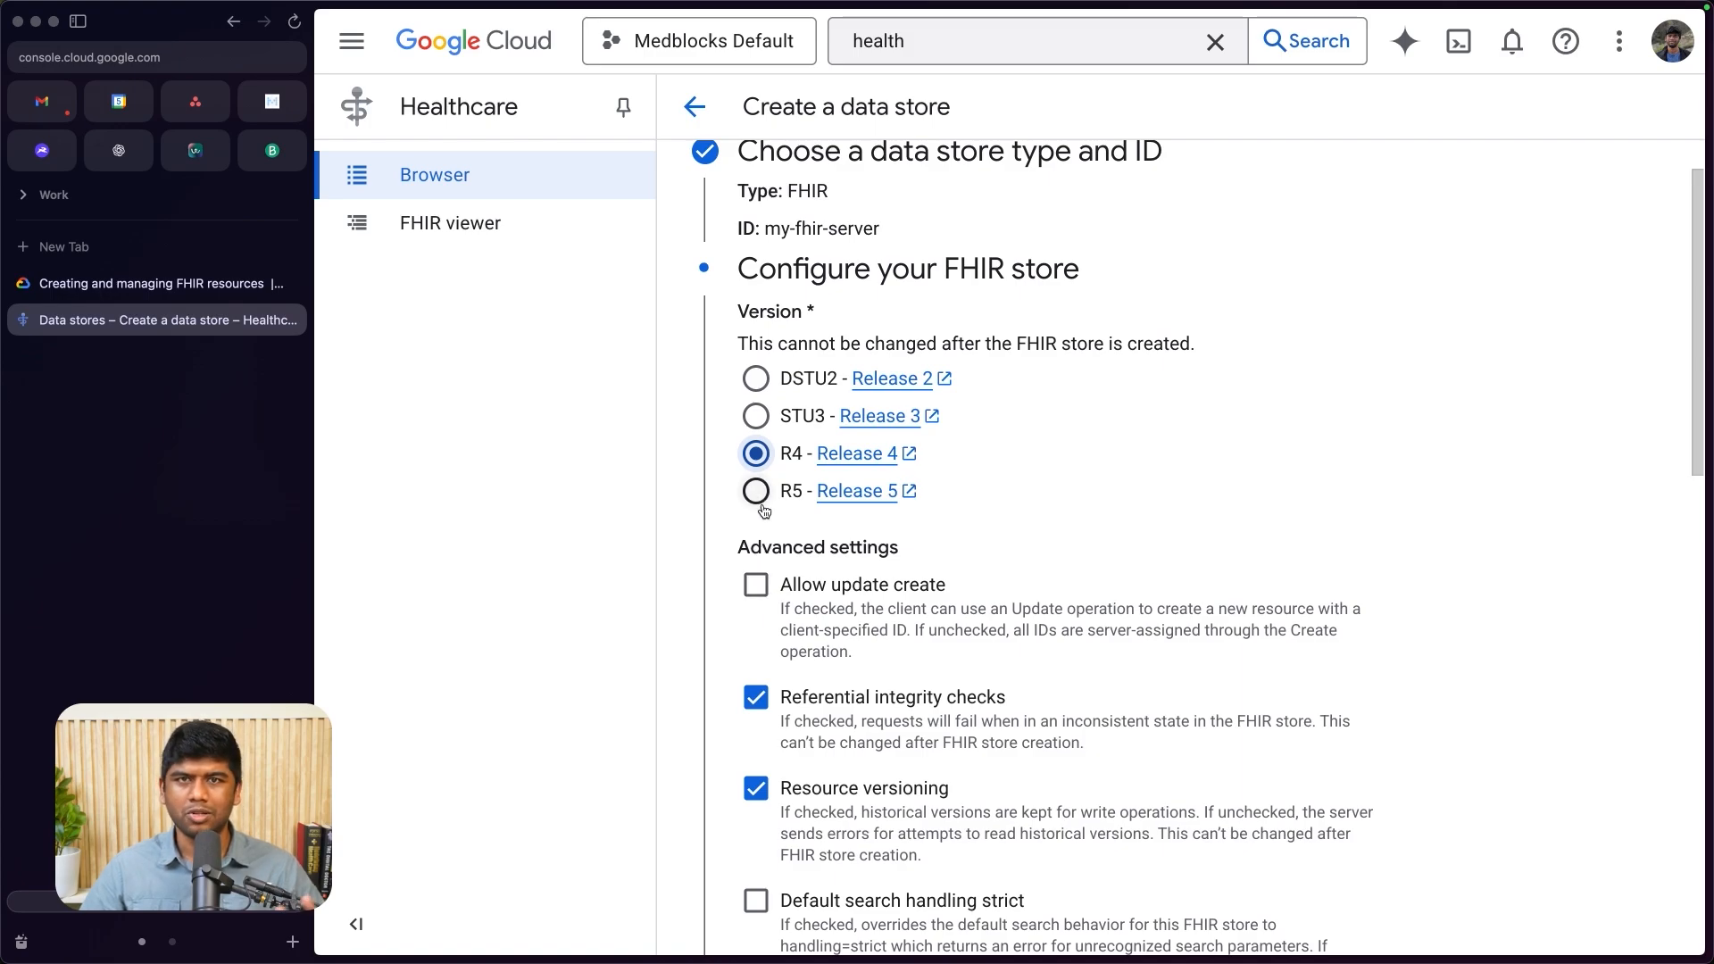
left_click(756, 586)
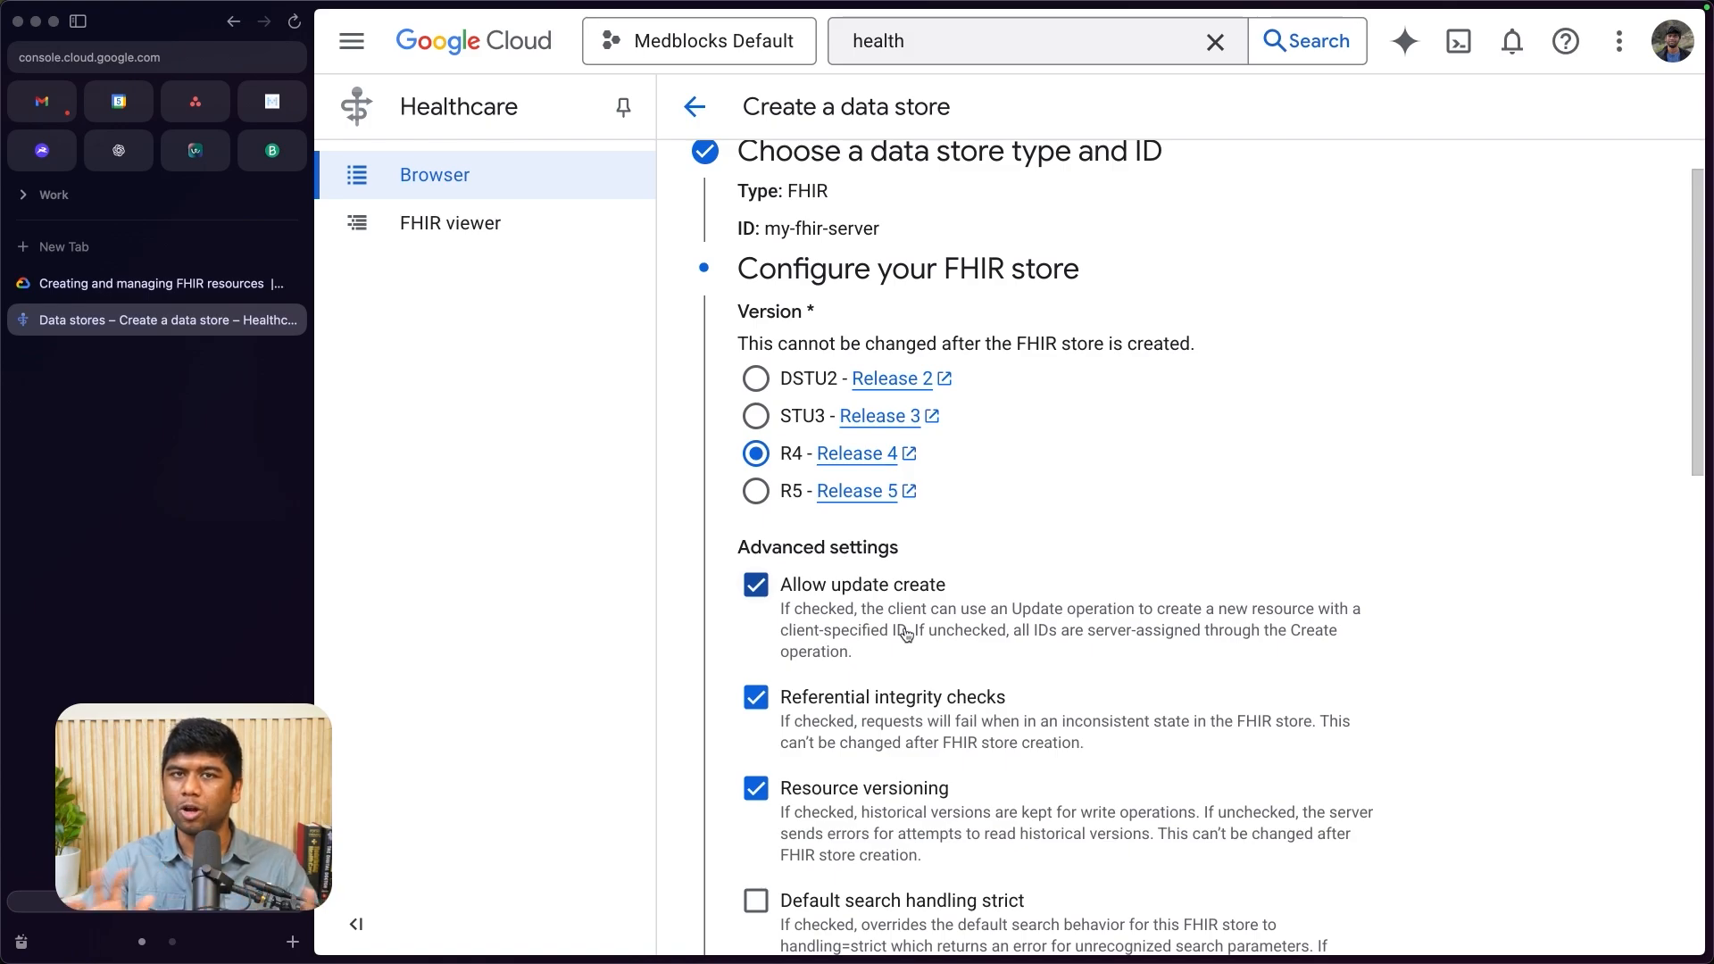
scroll(893, 679, "down", 10)
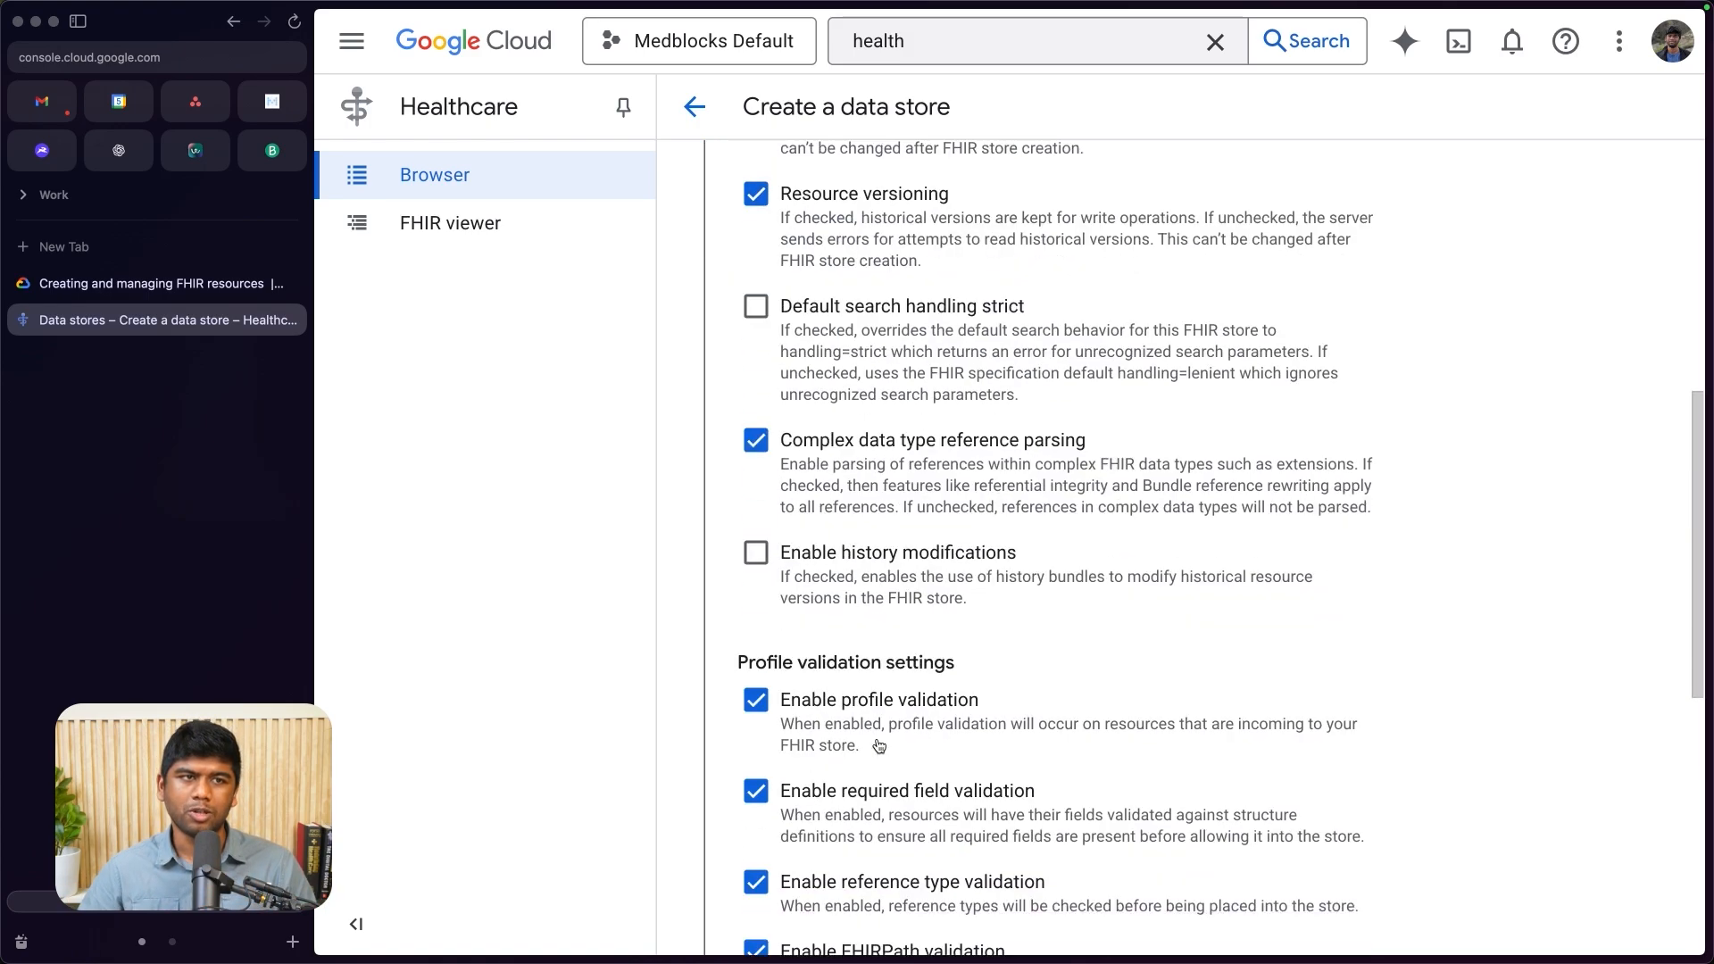
left_click(775, 435)
scroll(982, 669, "down", 2)
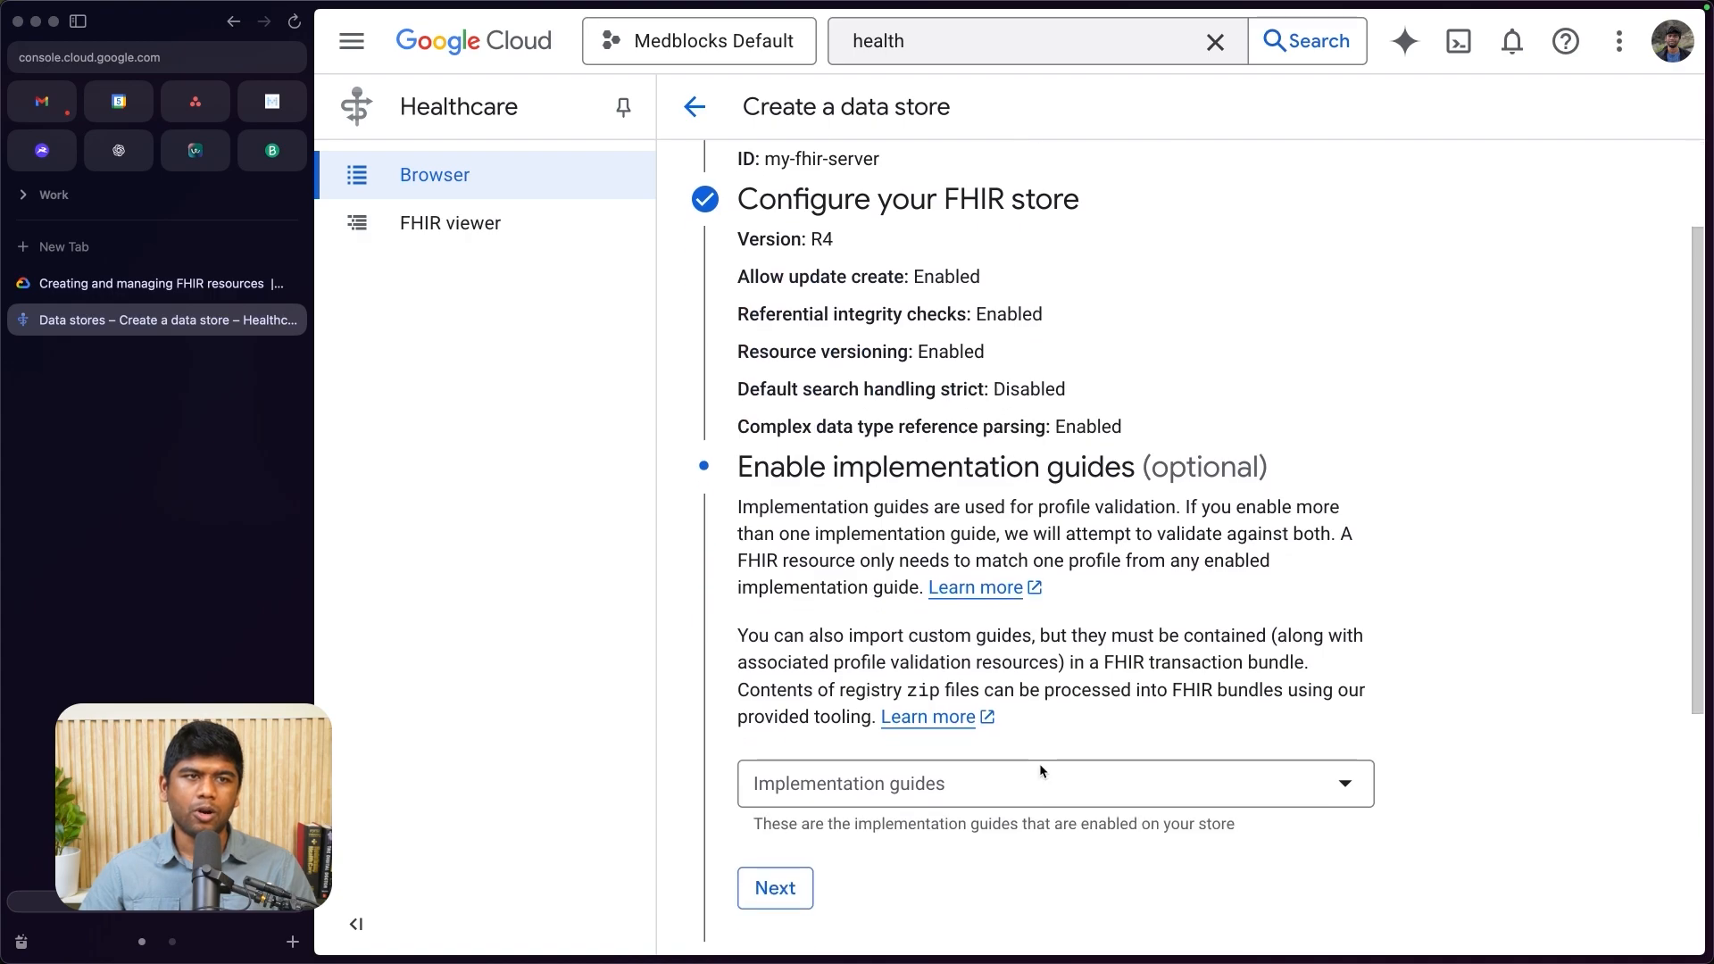
- Browse the available implementation guides and close the list without selecting any
left_click(791, 768)
scroll(893, 571, "down", 5)
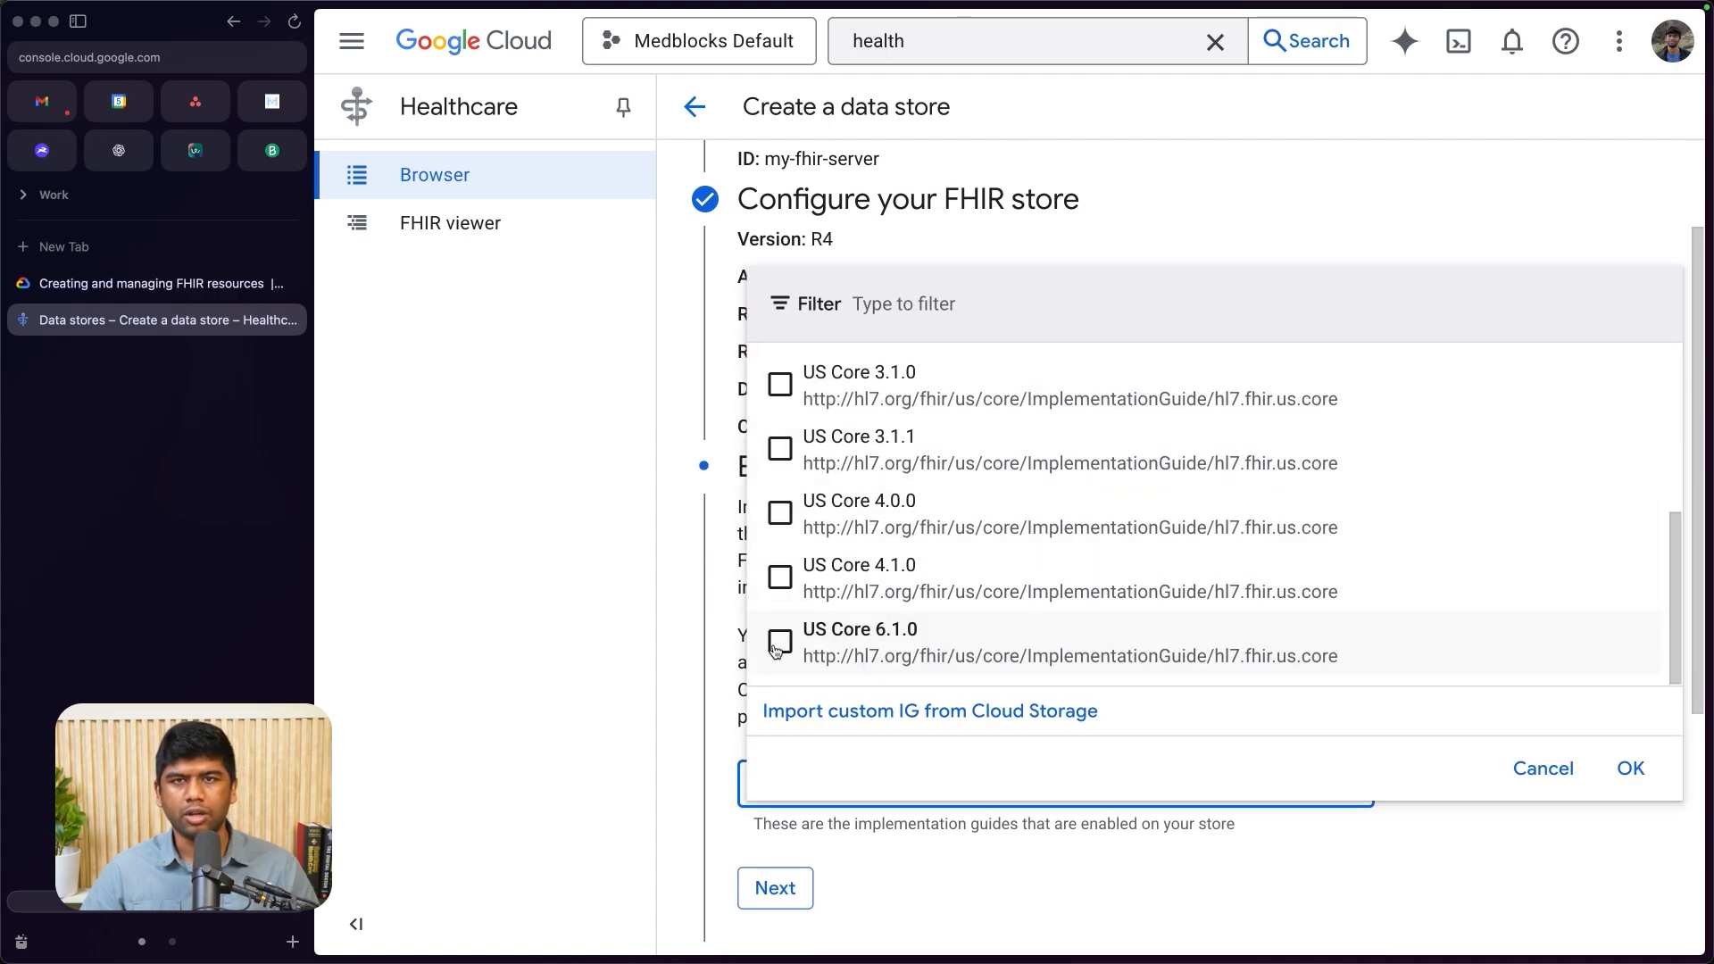
scroll(882, 603, "up", 4)
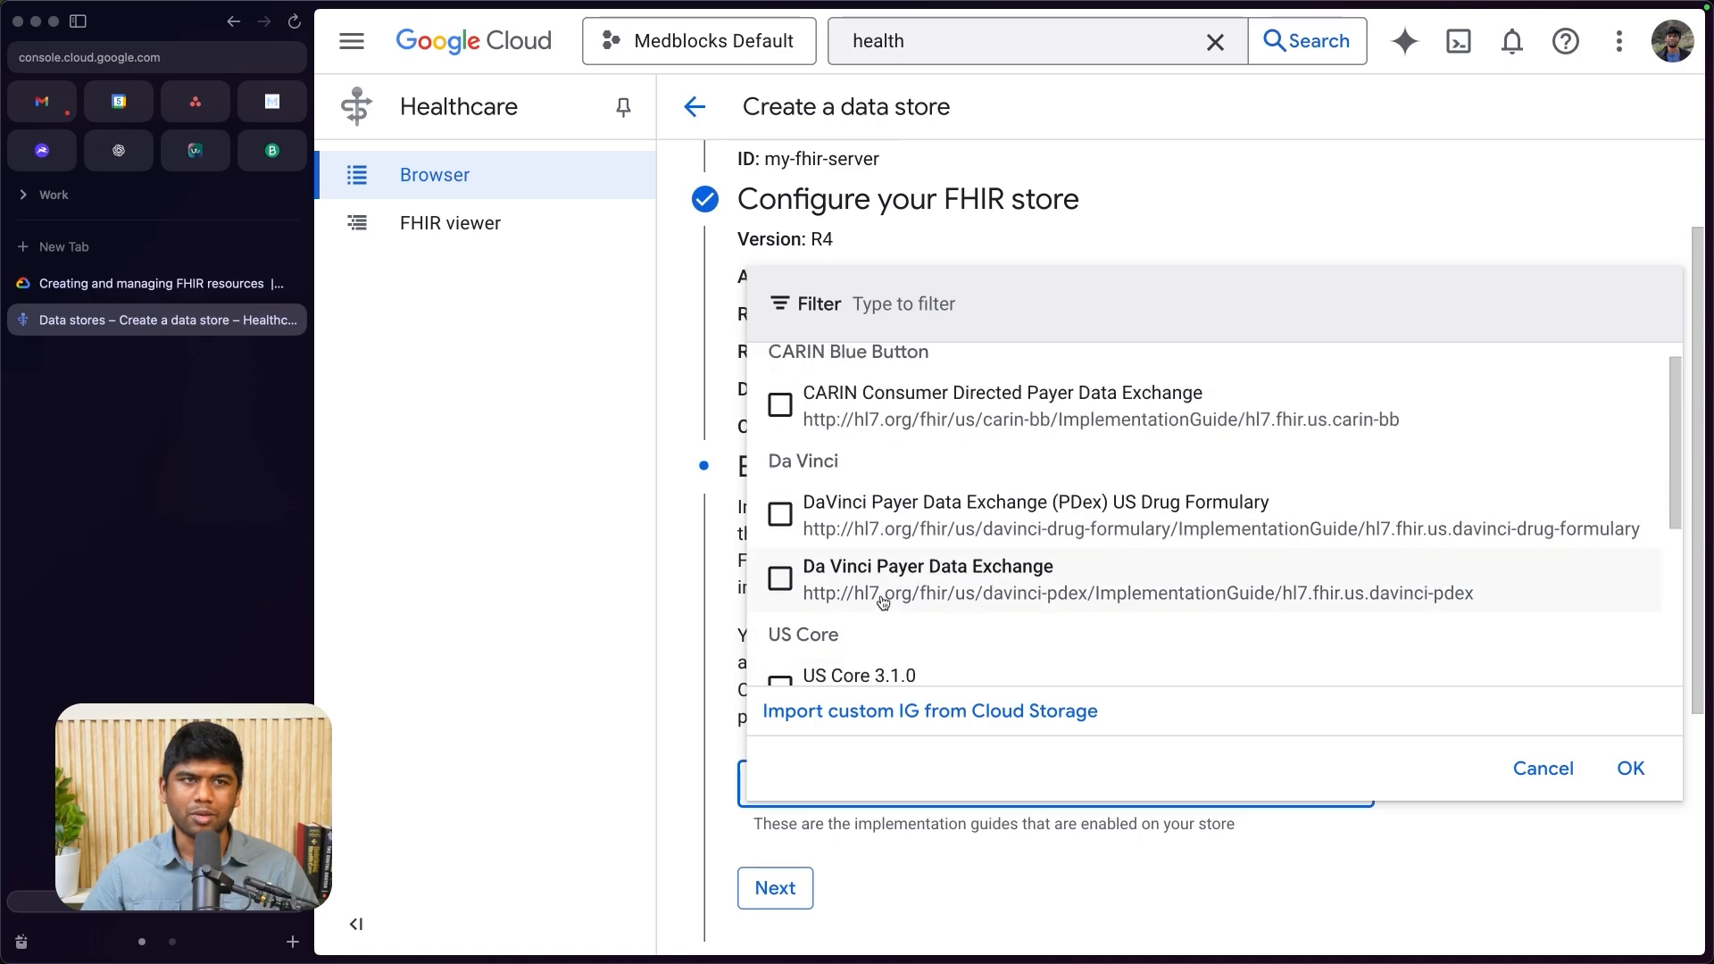
scroll(883, 603, "up", 1)
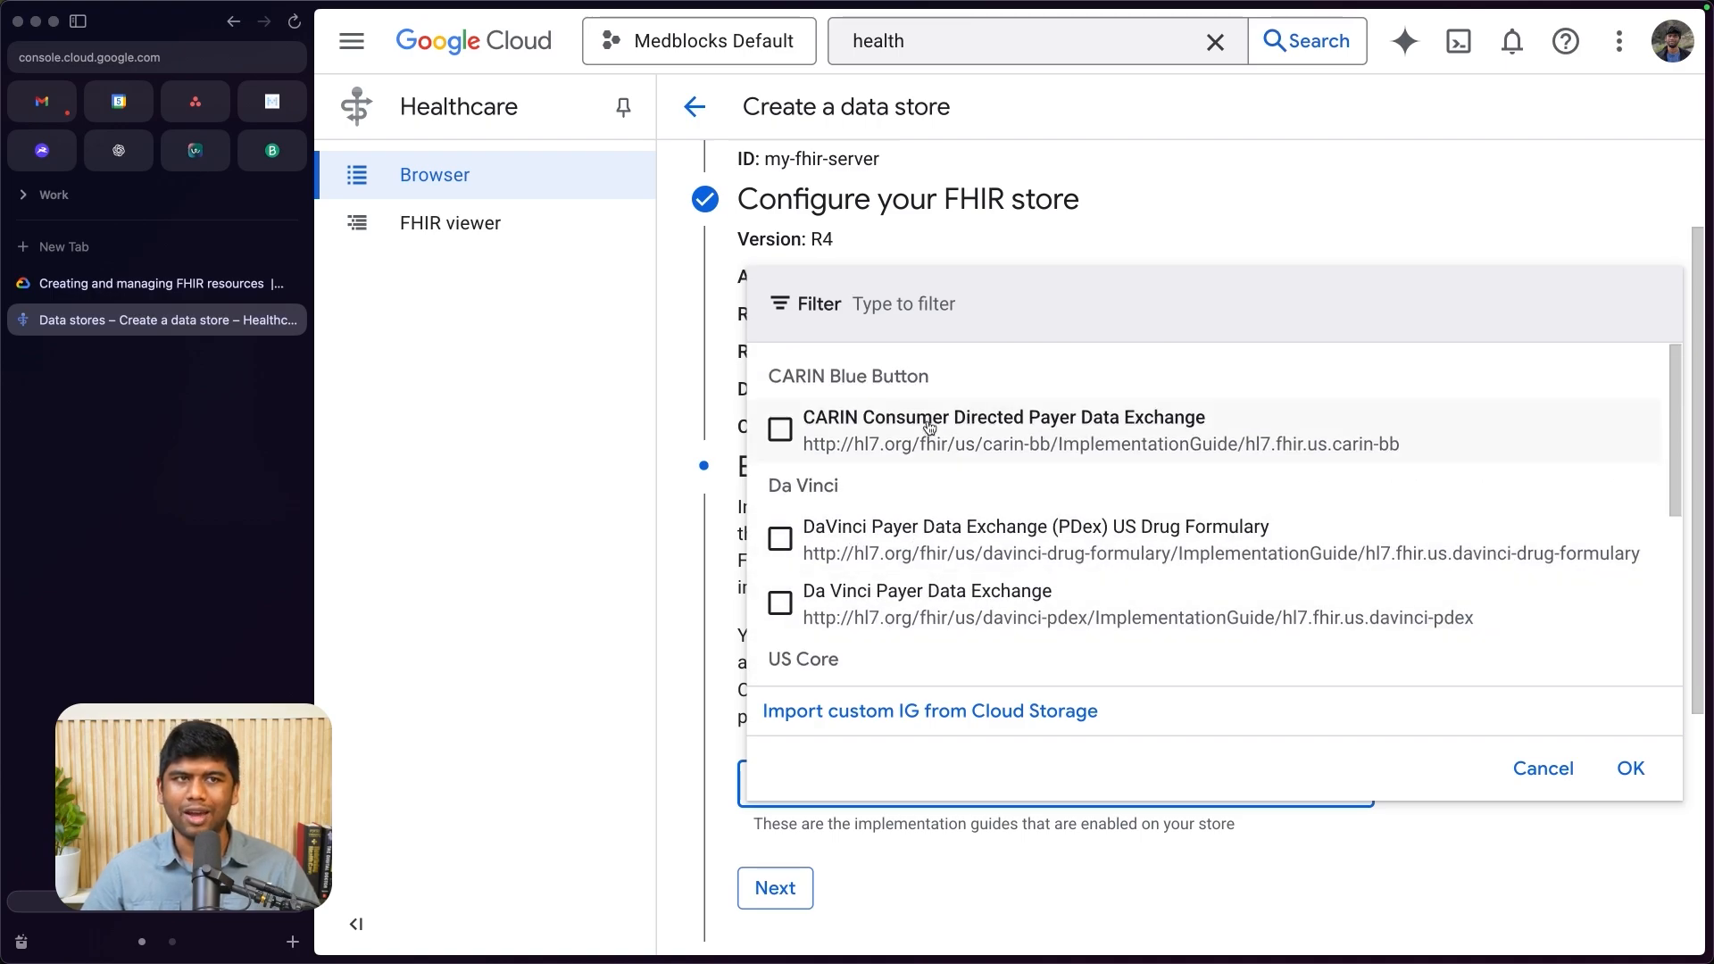
left_click(690, 527)
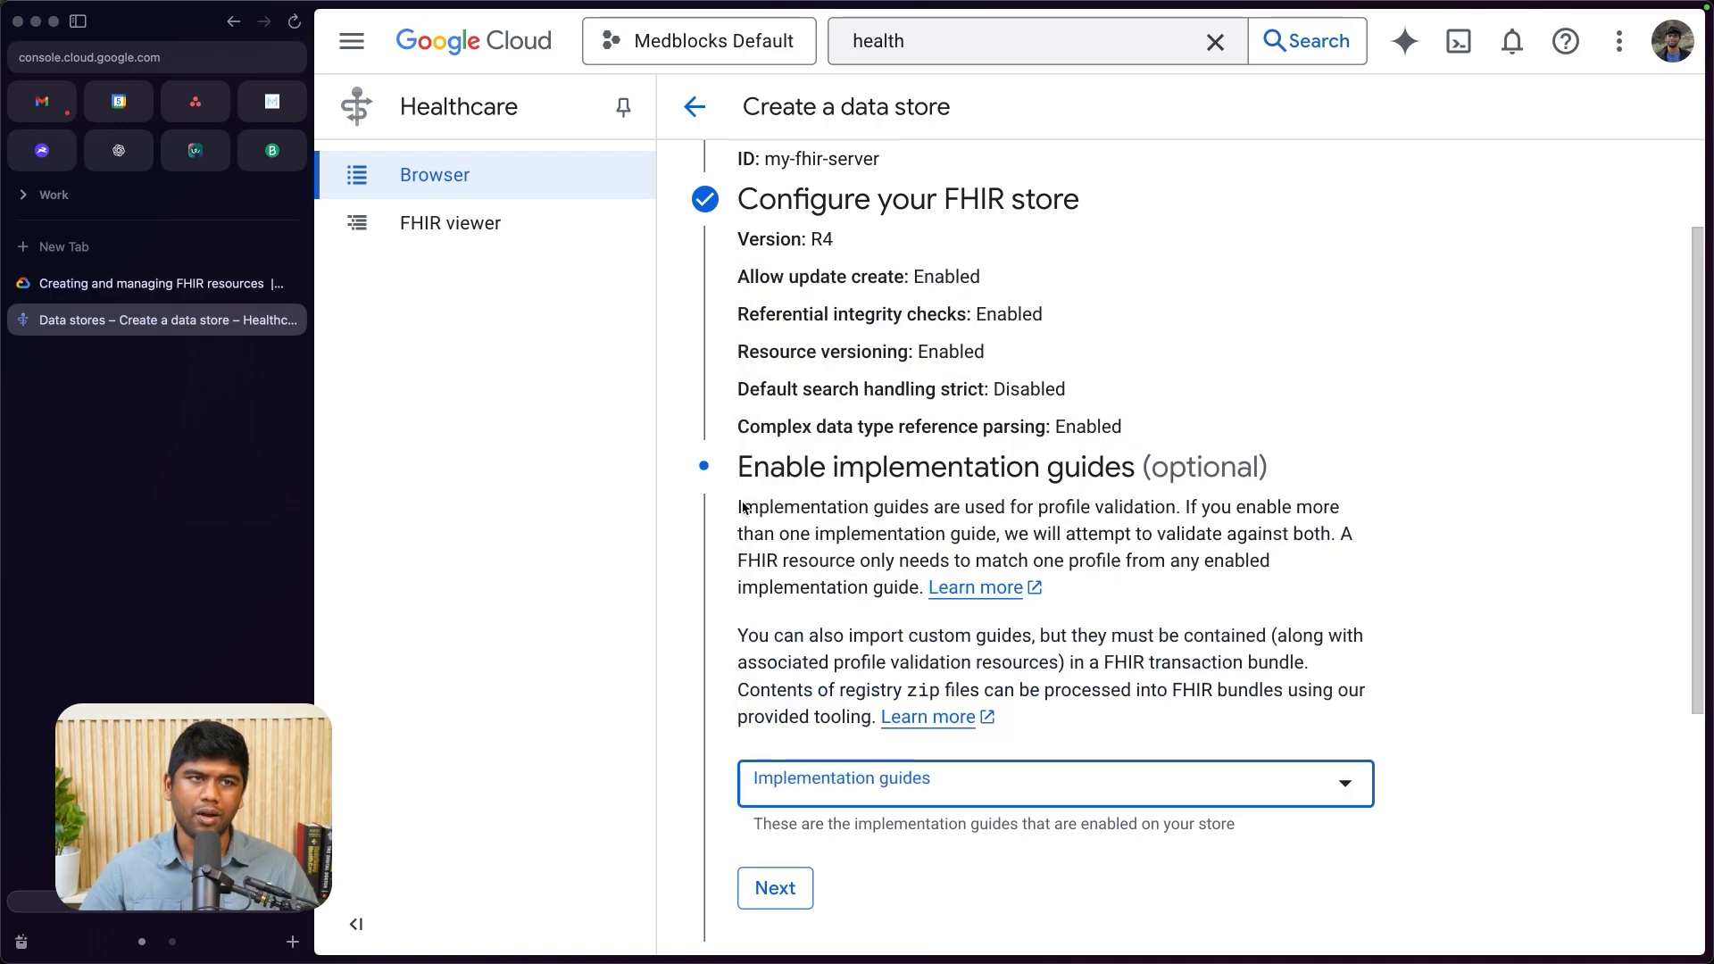
- Create the data store without implementation guides, BigQuery streaming, Pub/Sub topics or labels
scroll(869, 712, "down", 4)
left_click(799, 551)
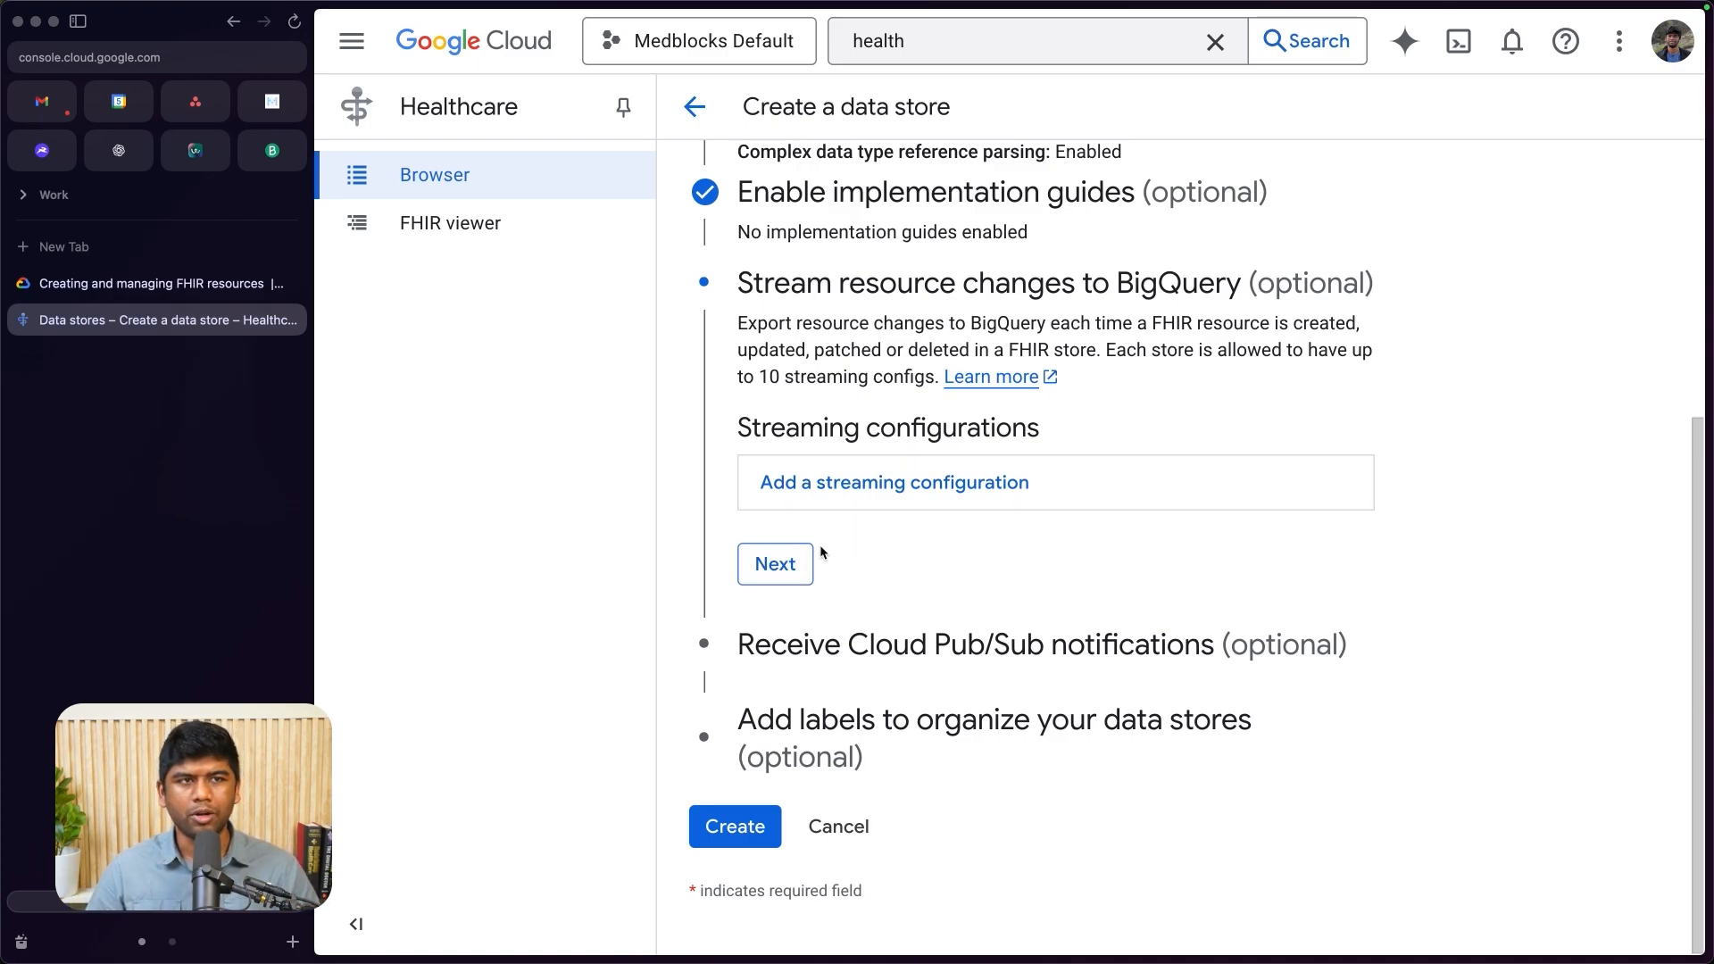
left_click(777, 565)
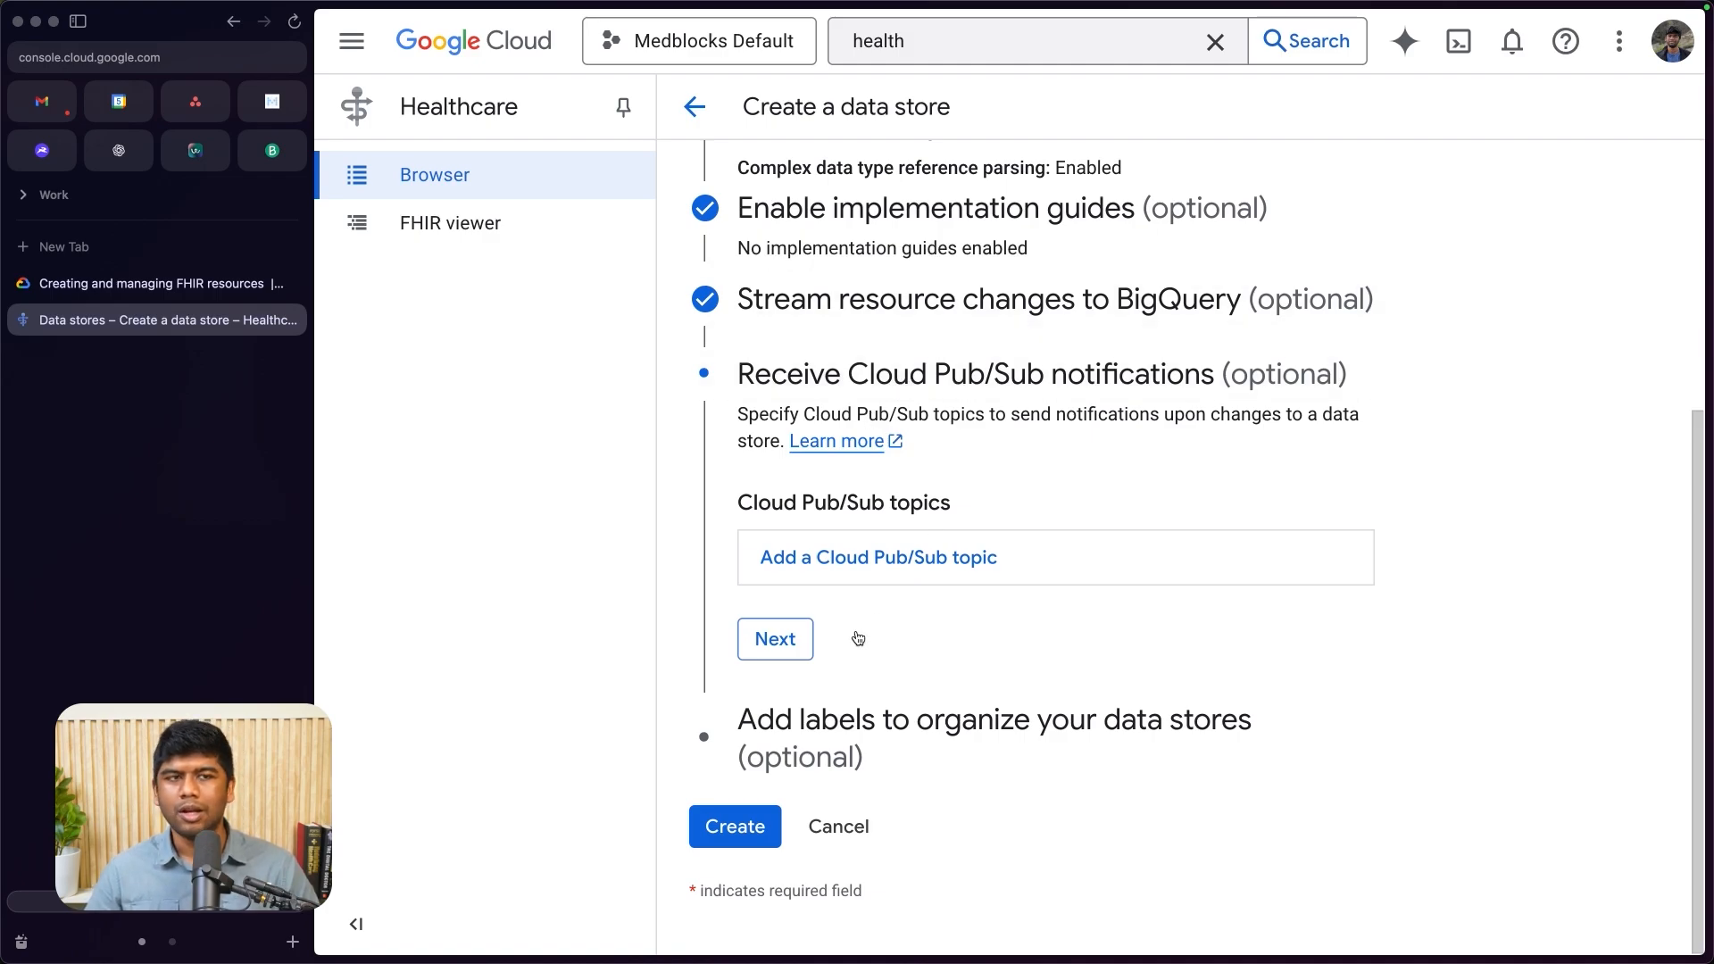
left_click(786, 661)
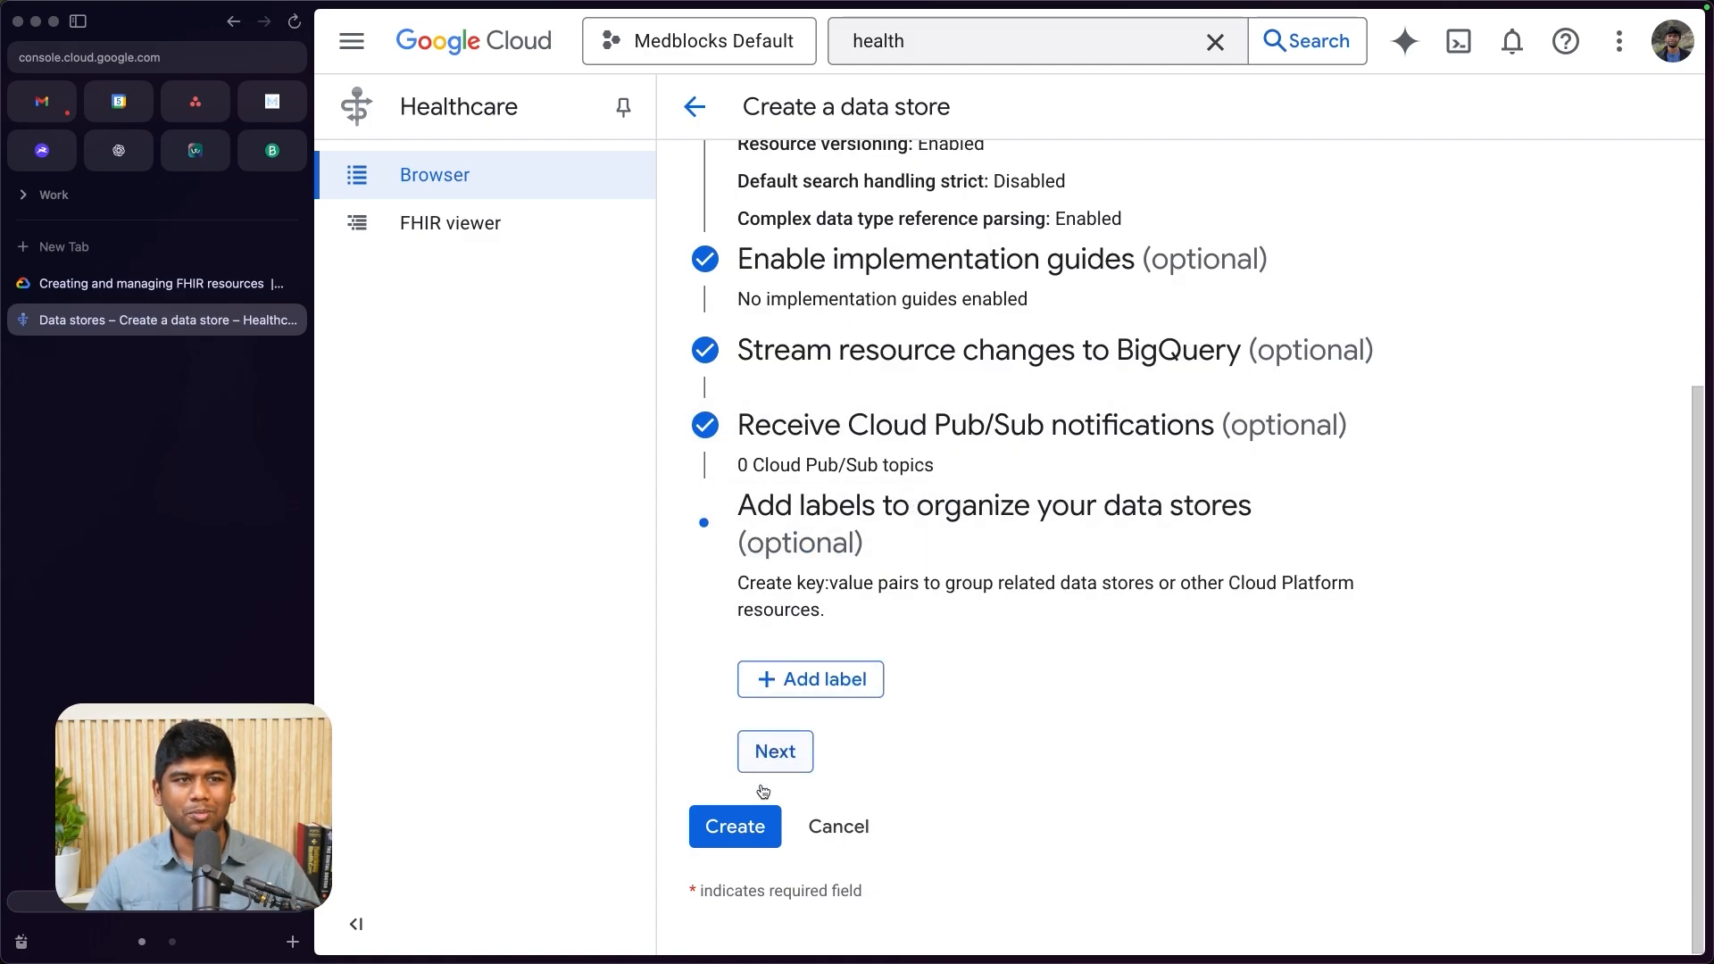
left_click(755, 821)
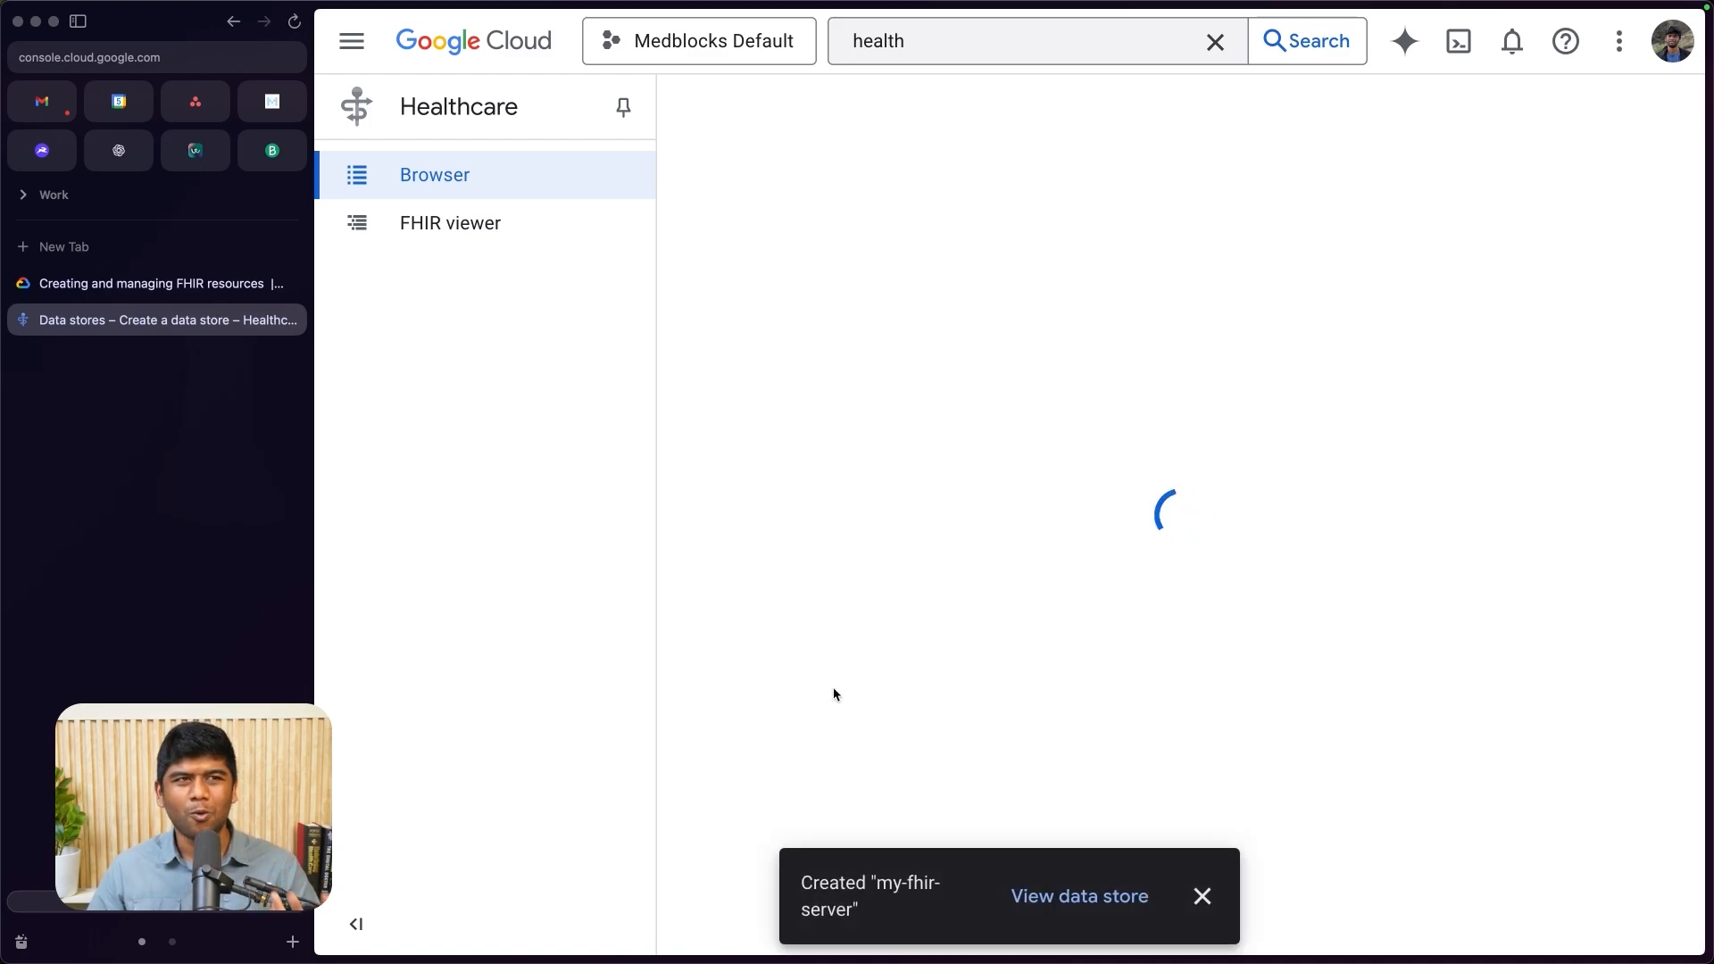
- Open the details of the my-fhir-server data store and examine its resource path
left_click(816, 665)
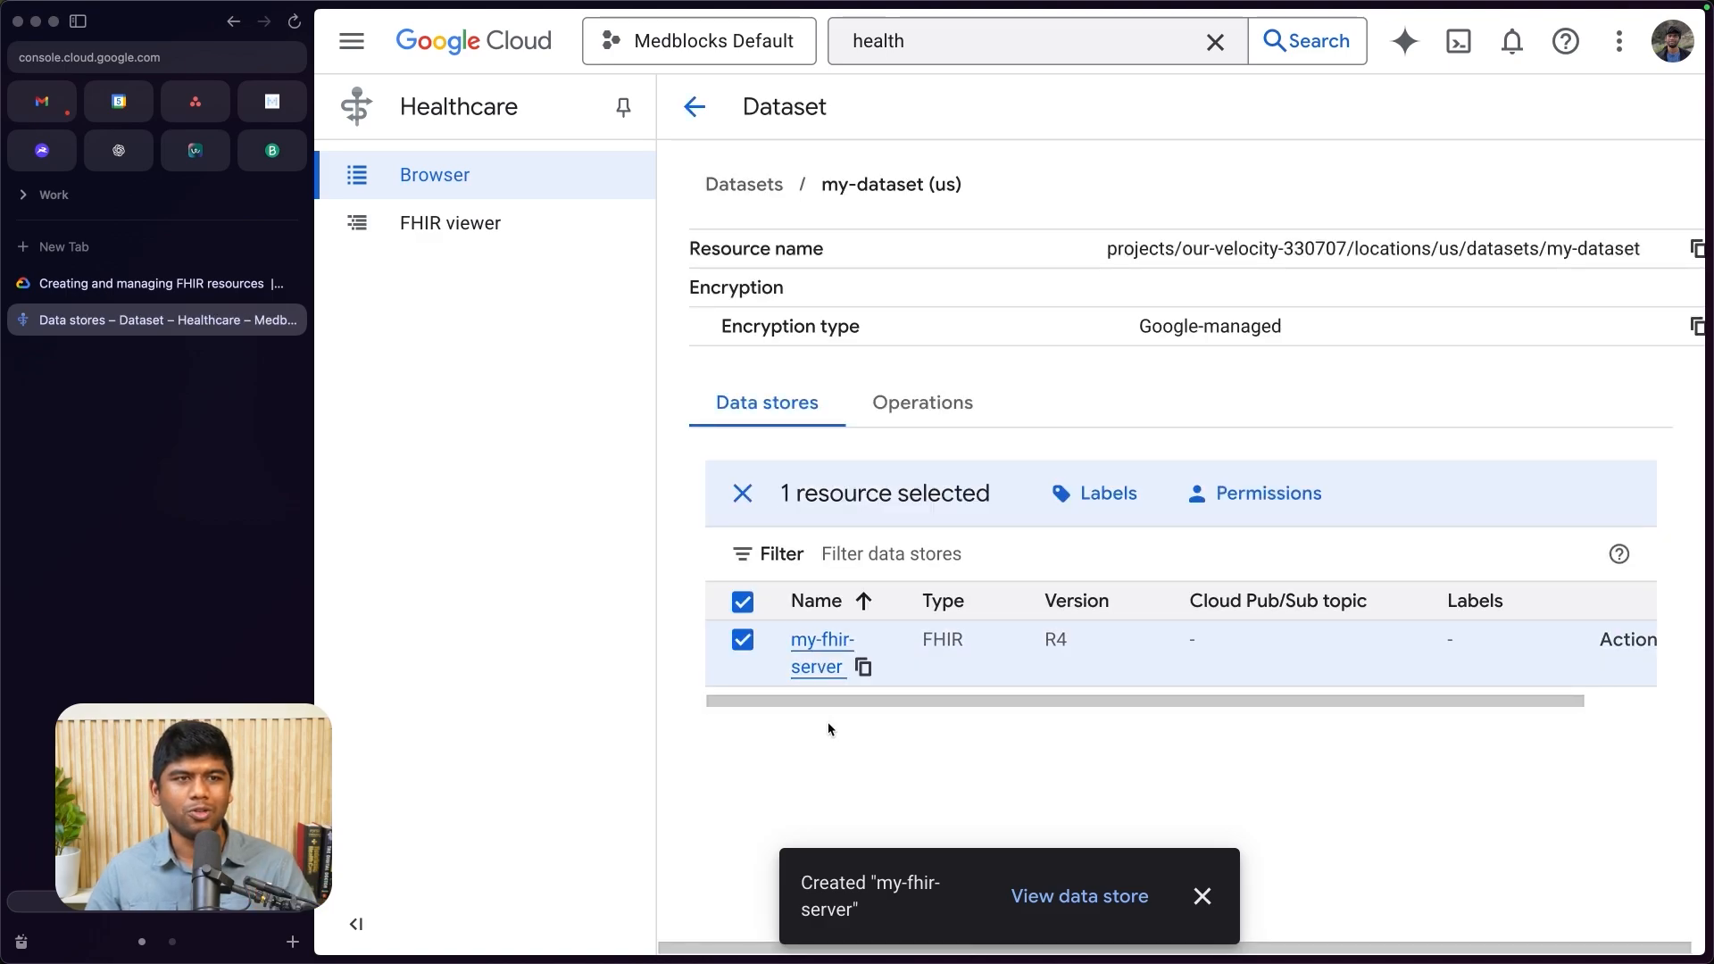
left_click(1204, 897)
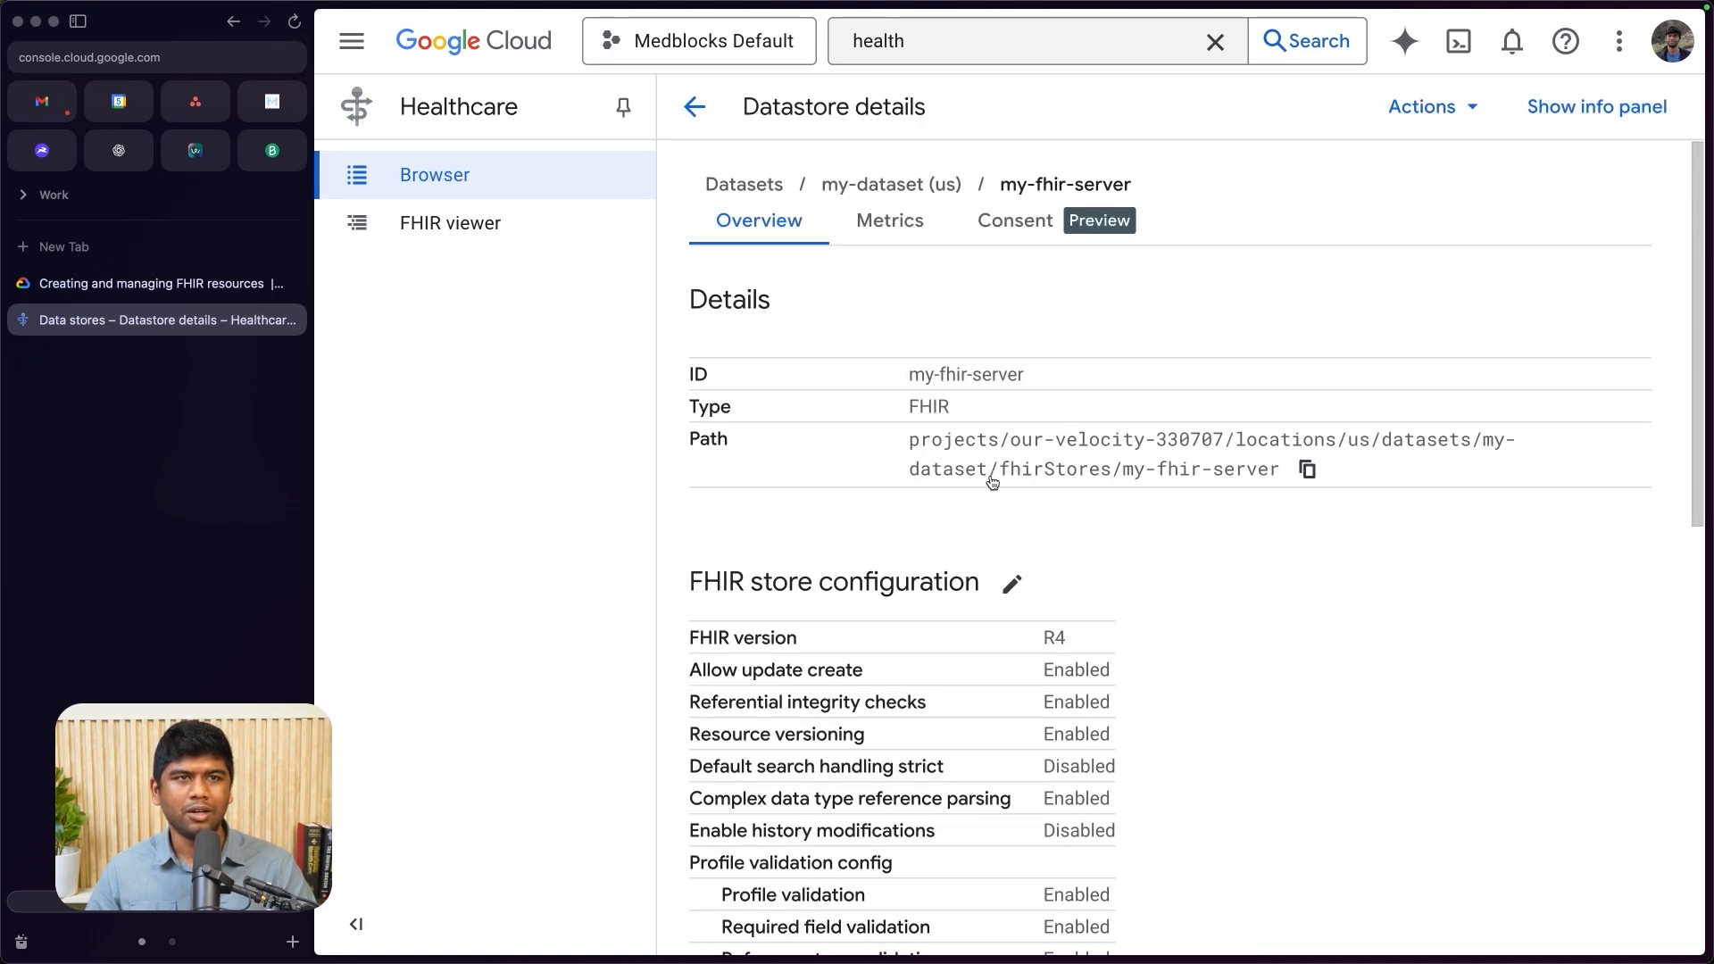
left_click_drag(952, 442, 1281, 470)
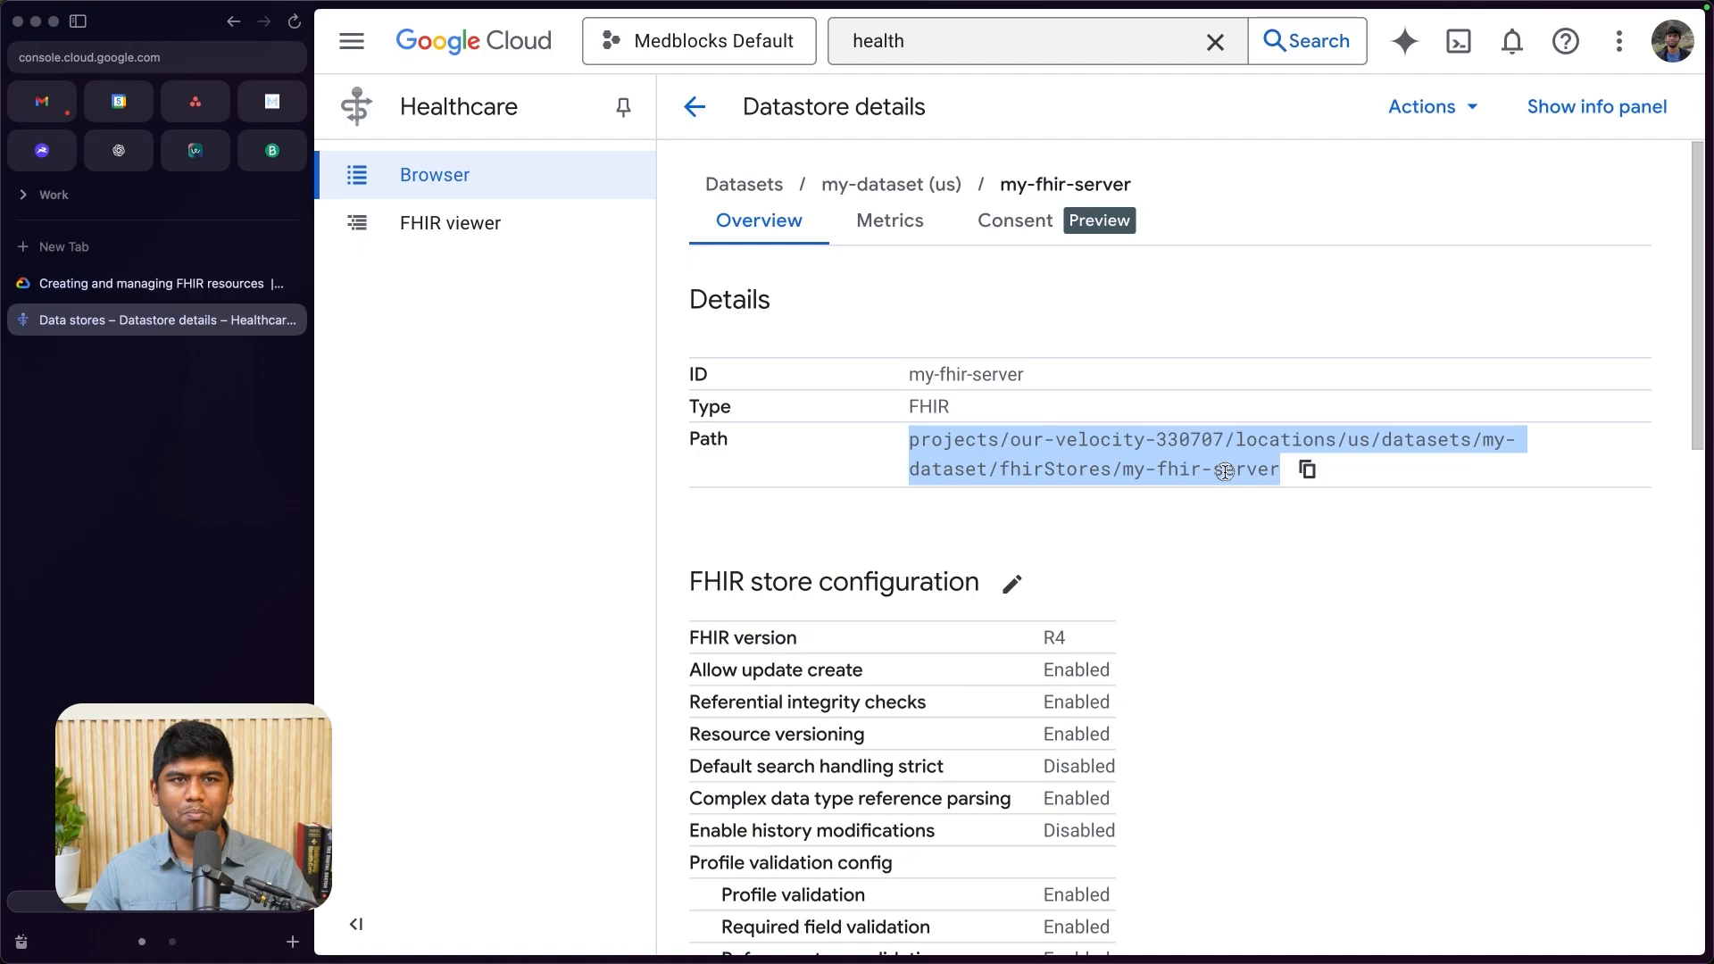
left_click(1225, 472)
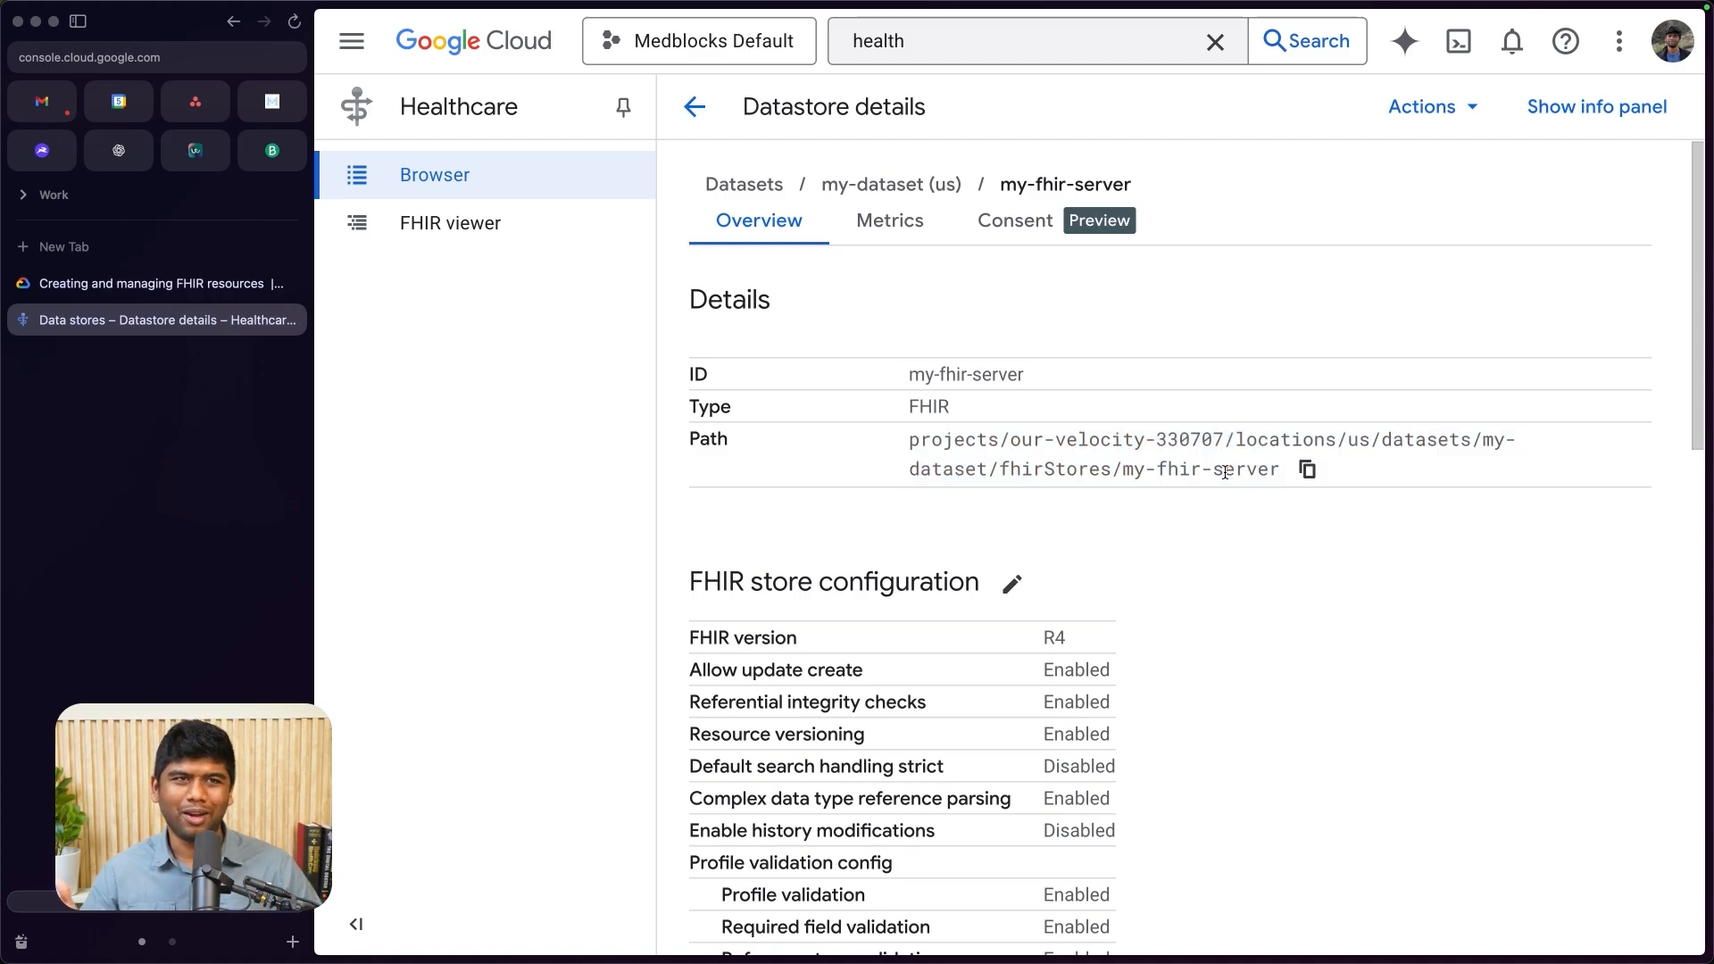
- Compare the request URL in the documentation's curl POST example with the data store's path in the console
left_click(176, 282)
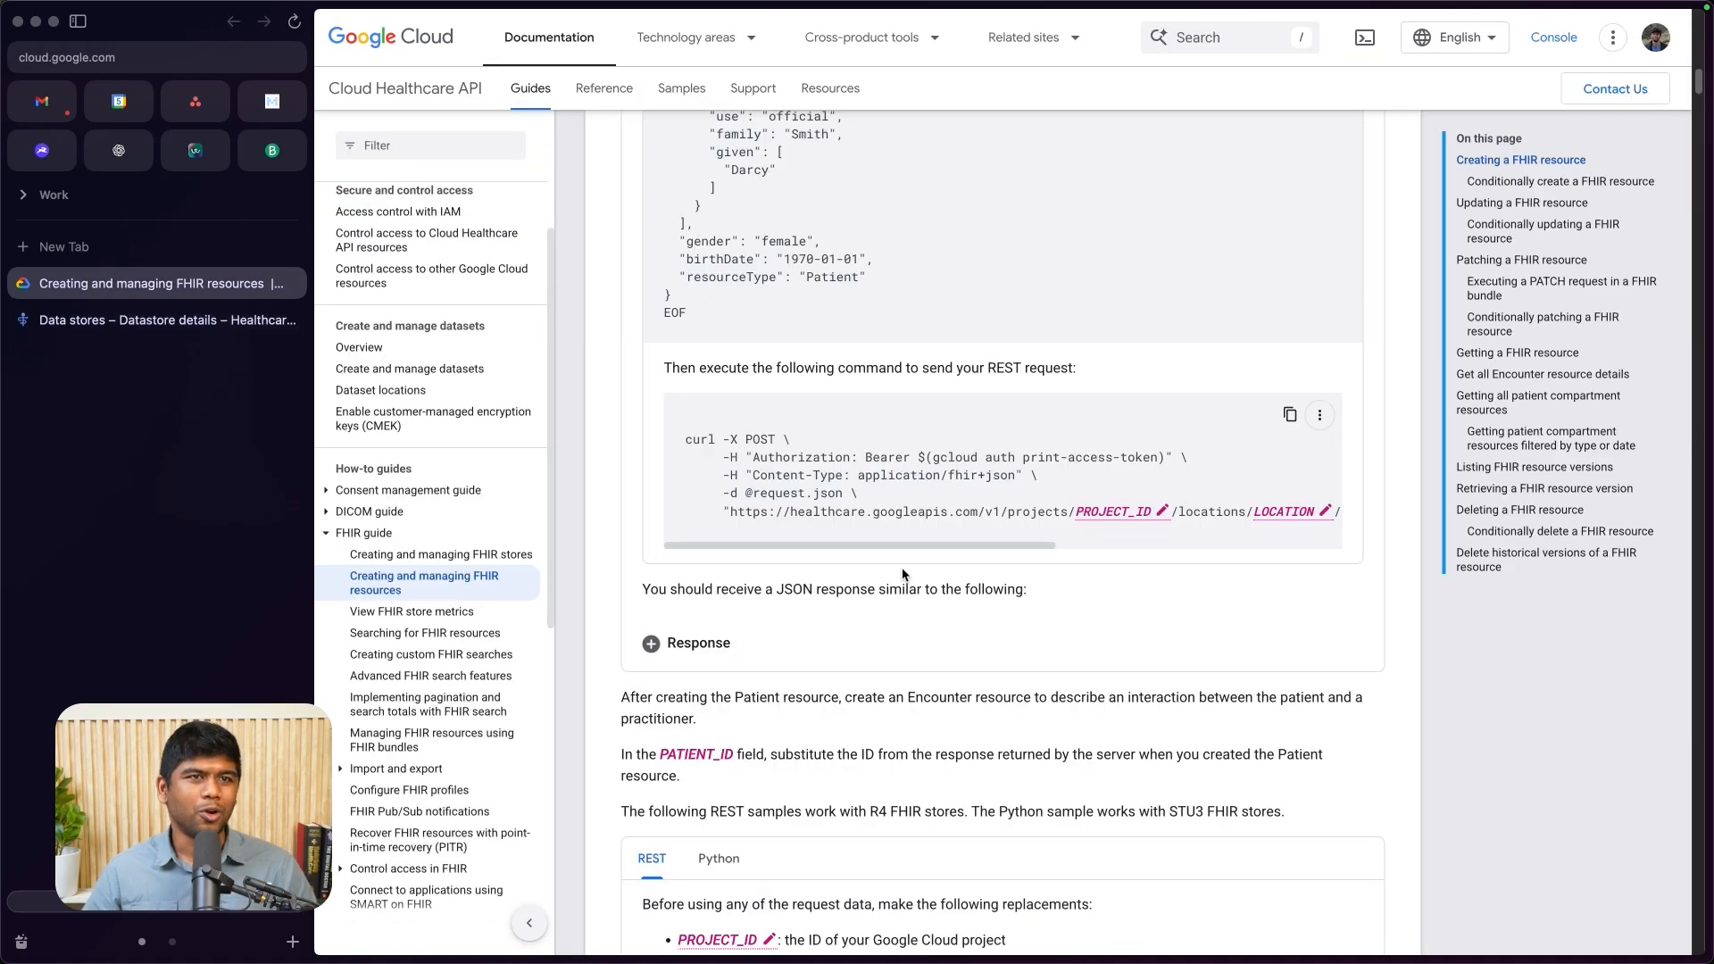
scroll(807, 616, "up", 2)
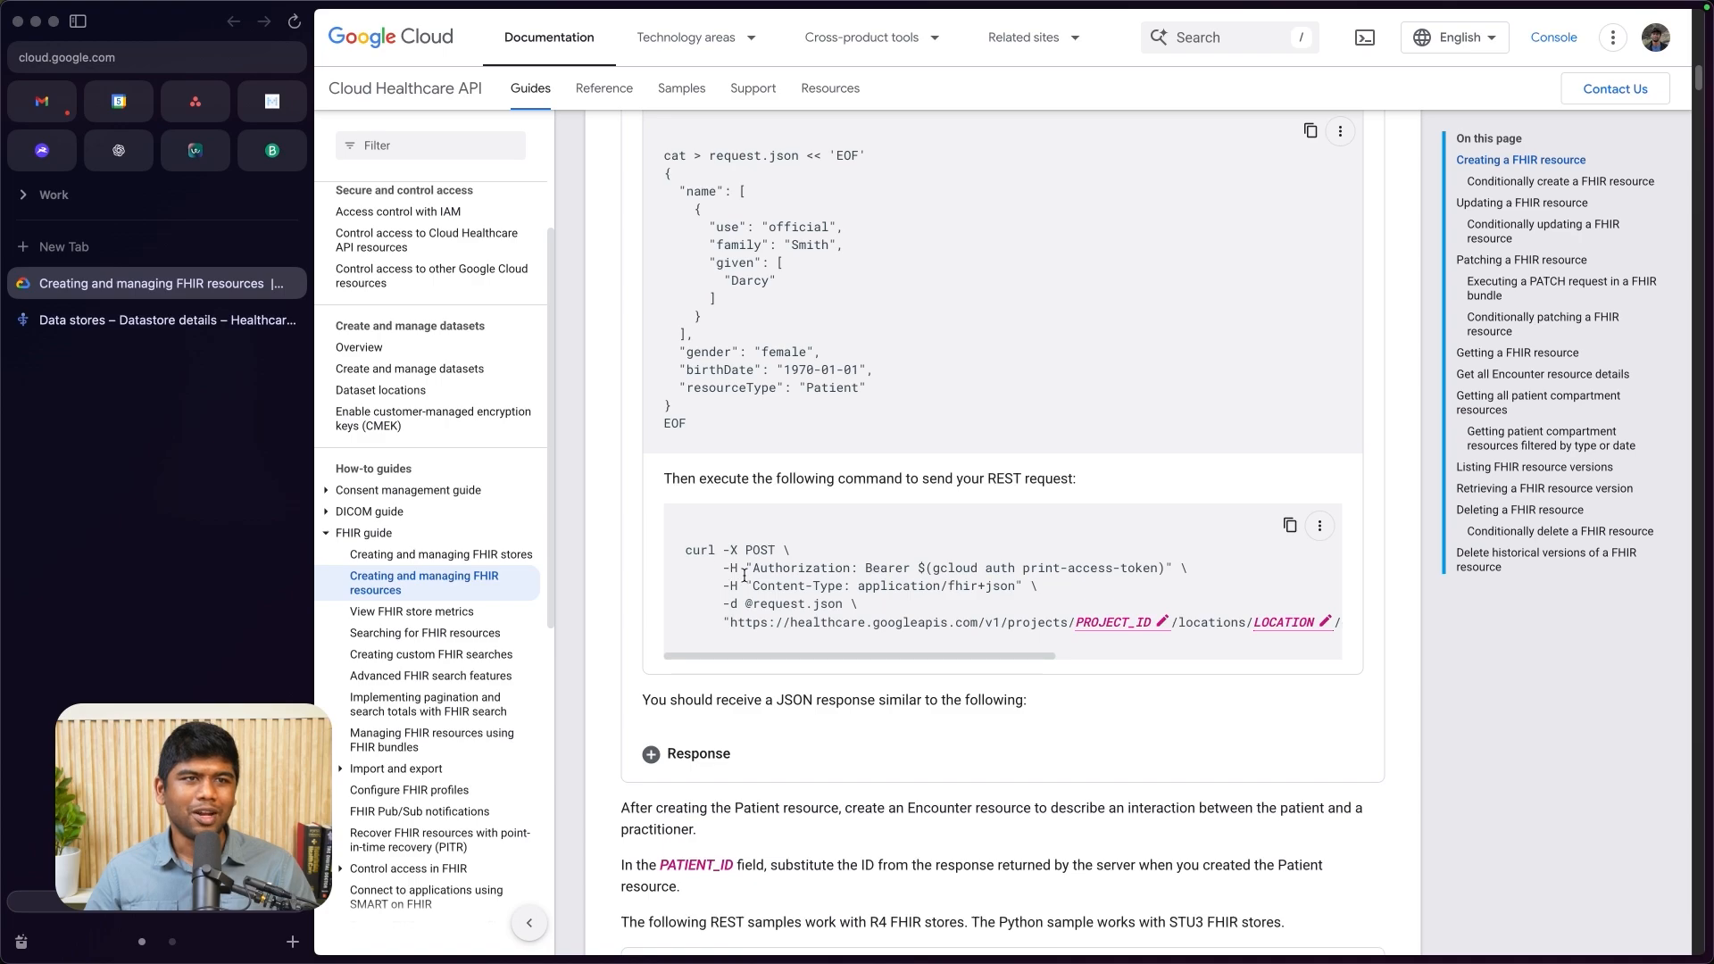
mouse_move(731, 622)
left_mouse_down()
mouse_move(1335, 623)
mouse_move(1094, 621)
mouse_move(1254, 620)
left_mouse_up()
left_click(167, 320)
left_click_drag(912, 439, 1233, 479)
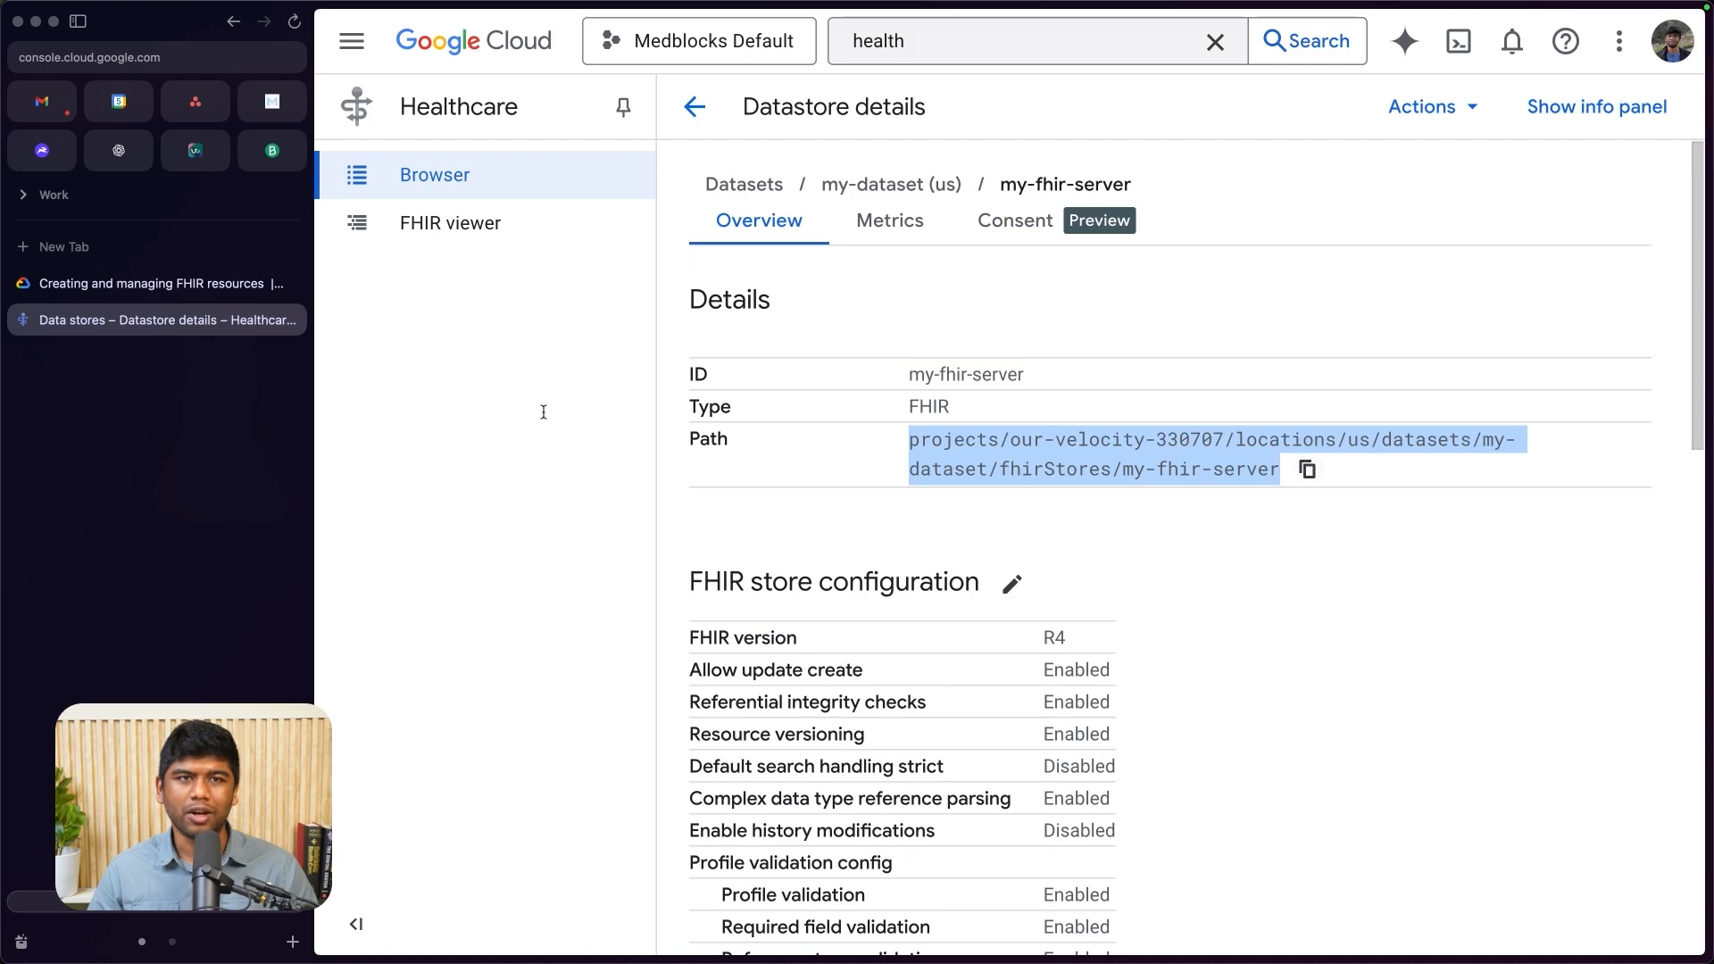
left_click(151, 283)
left_click(750, 611)
scroll(751, 607, "left", 3)
scroll(751, 607, "left", 3)
left_click_drag(730, 623, 985, 620)
key("super+c")
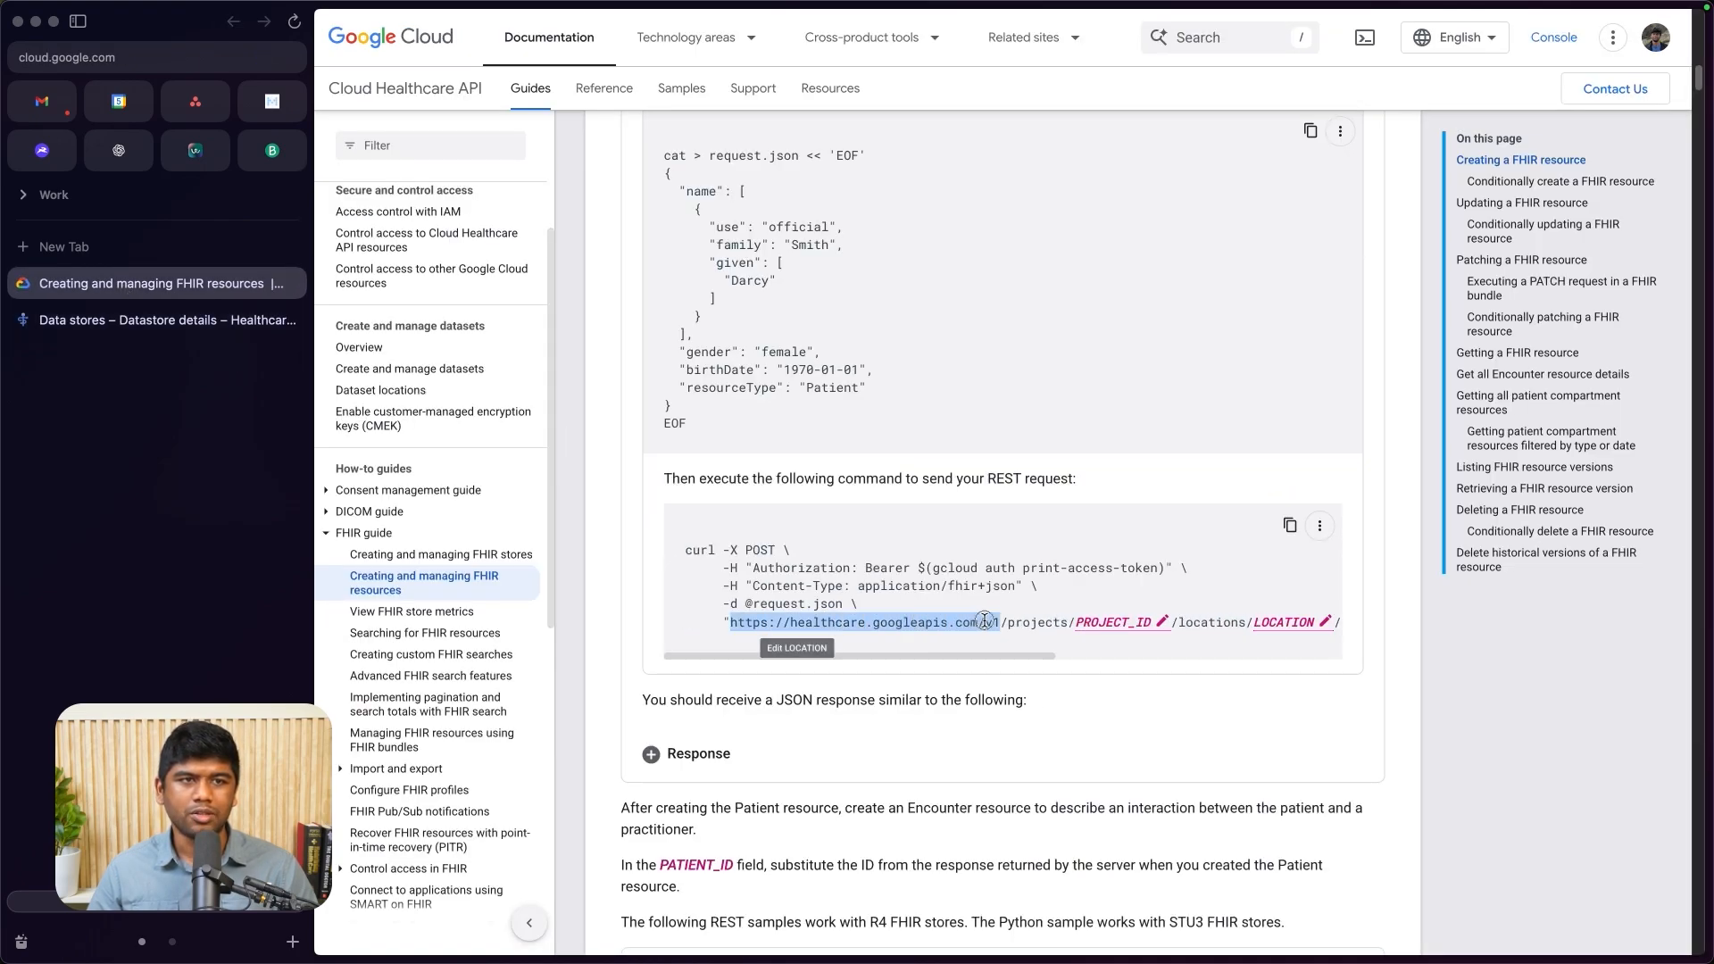
left_click(1685, 582)
left_click(822, 296)
key("super+v")
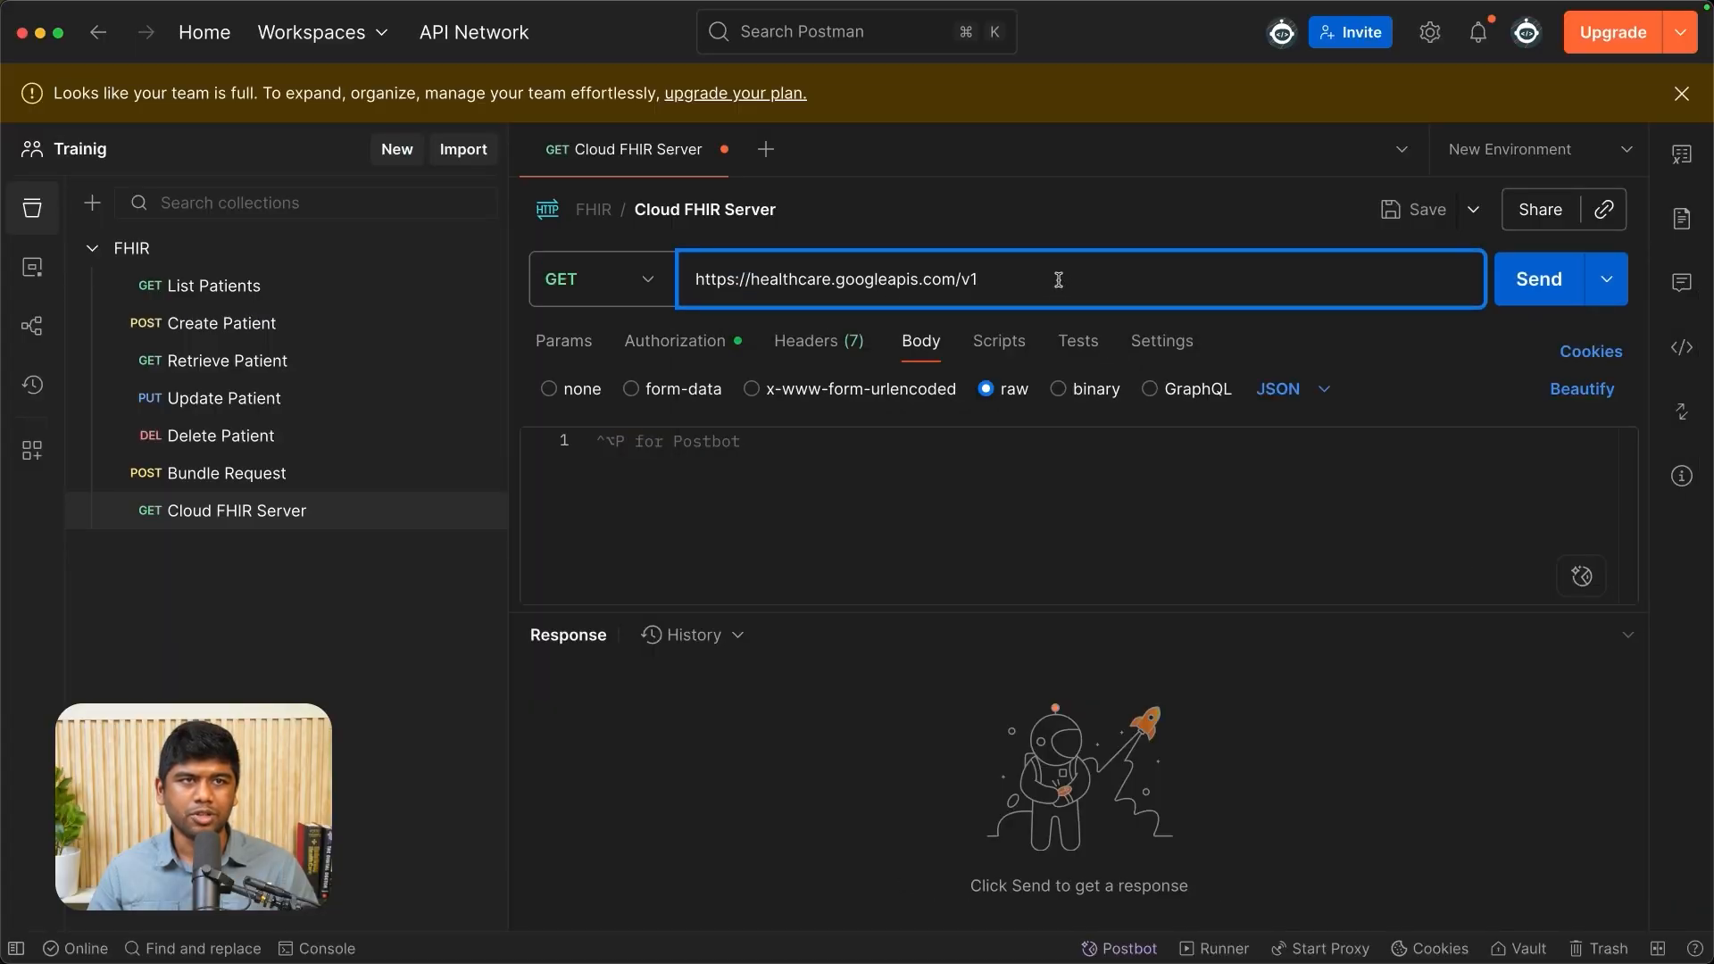
- Copy the my-fhir-server data store's path from the Google Cloud console and append it to the Cloud FHIR Server request URL in Postman
key("super+Tab")
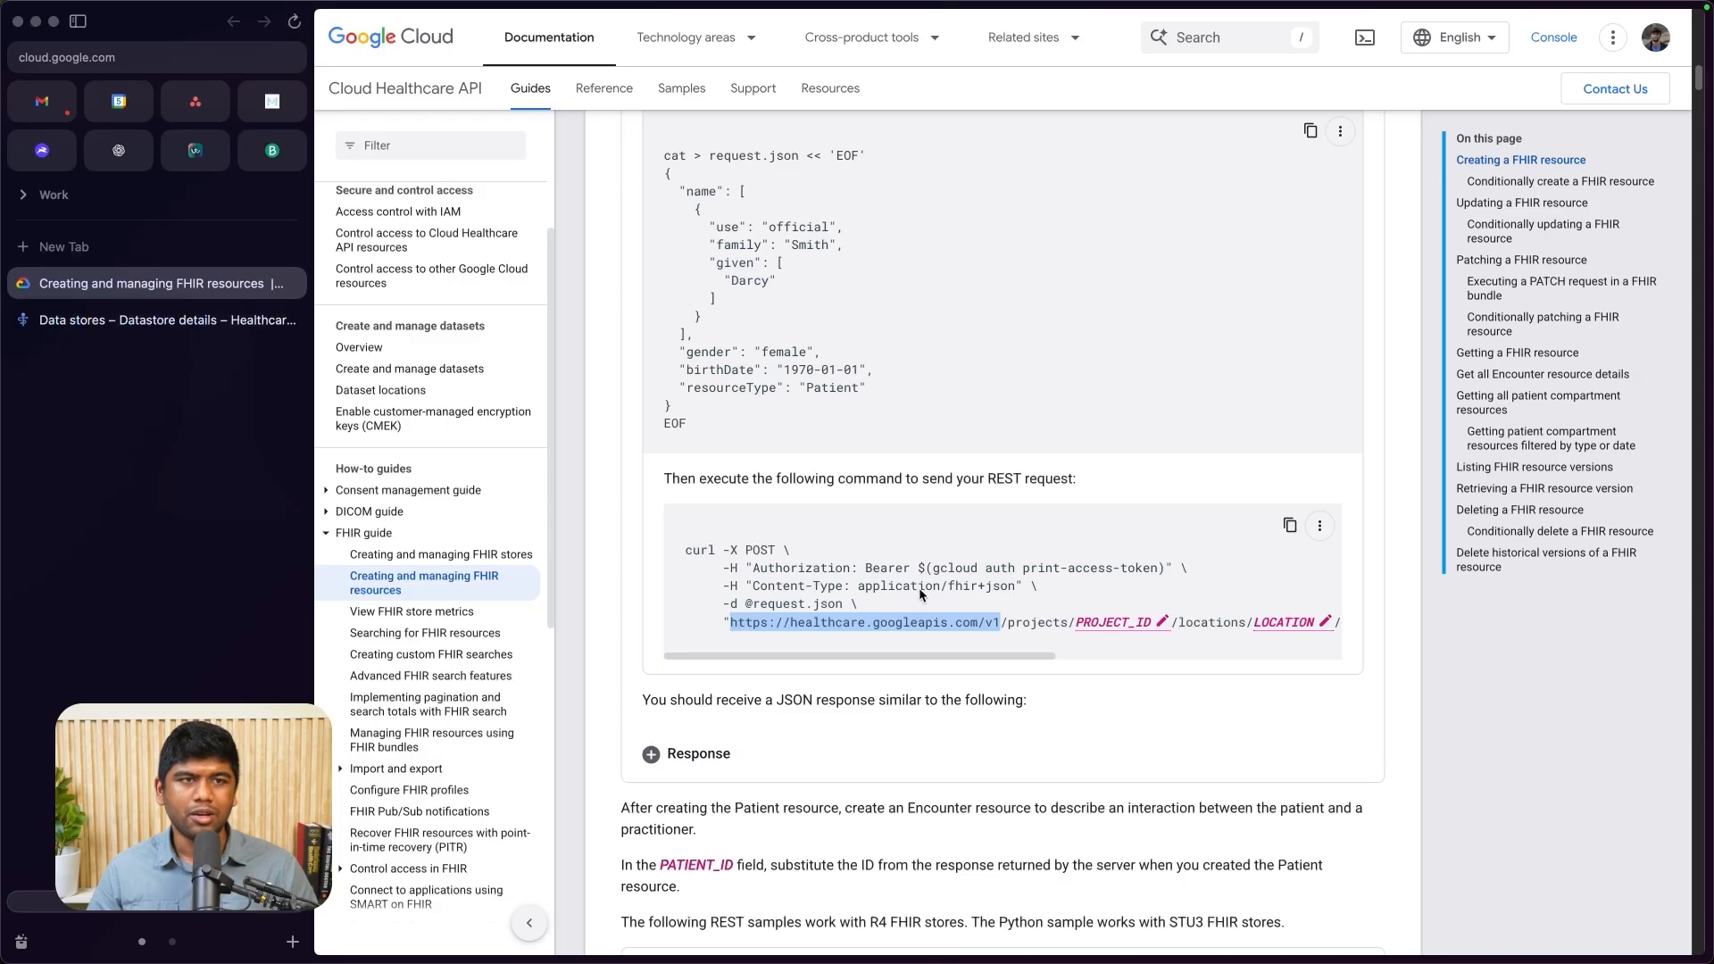
left_click(201, 318)
left_click(1252, 424)
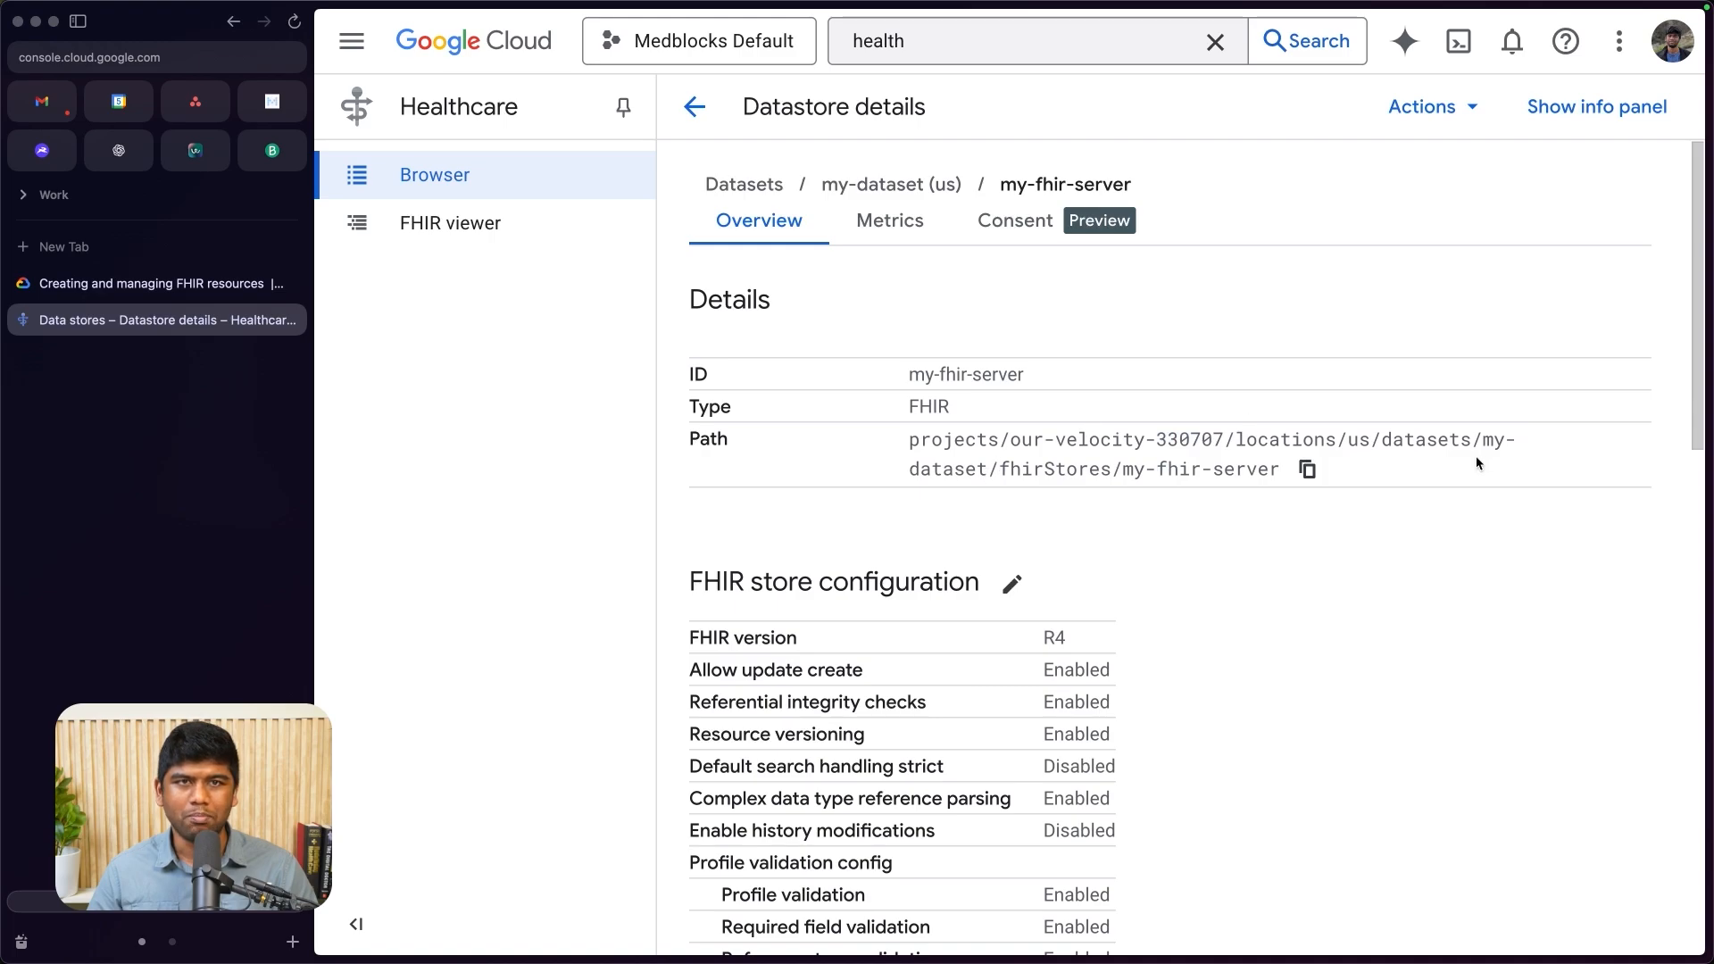
left_click(1304, 469)
key("super+Tab")
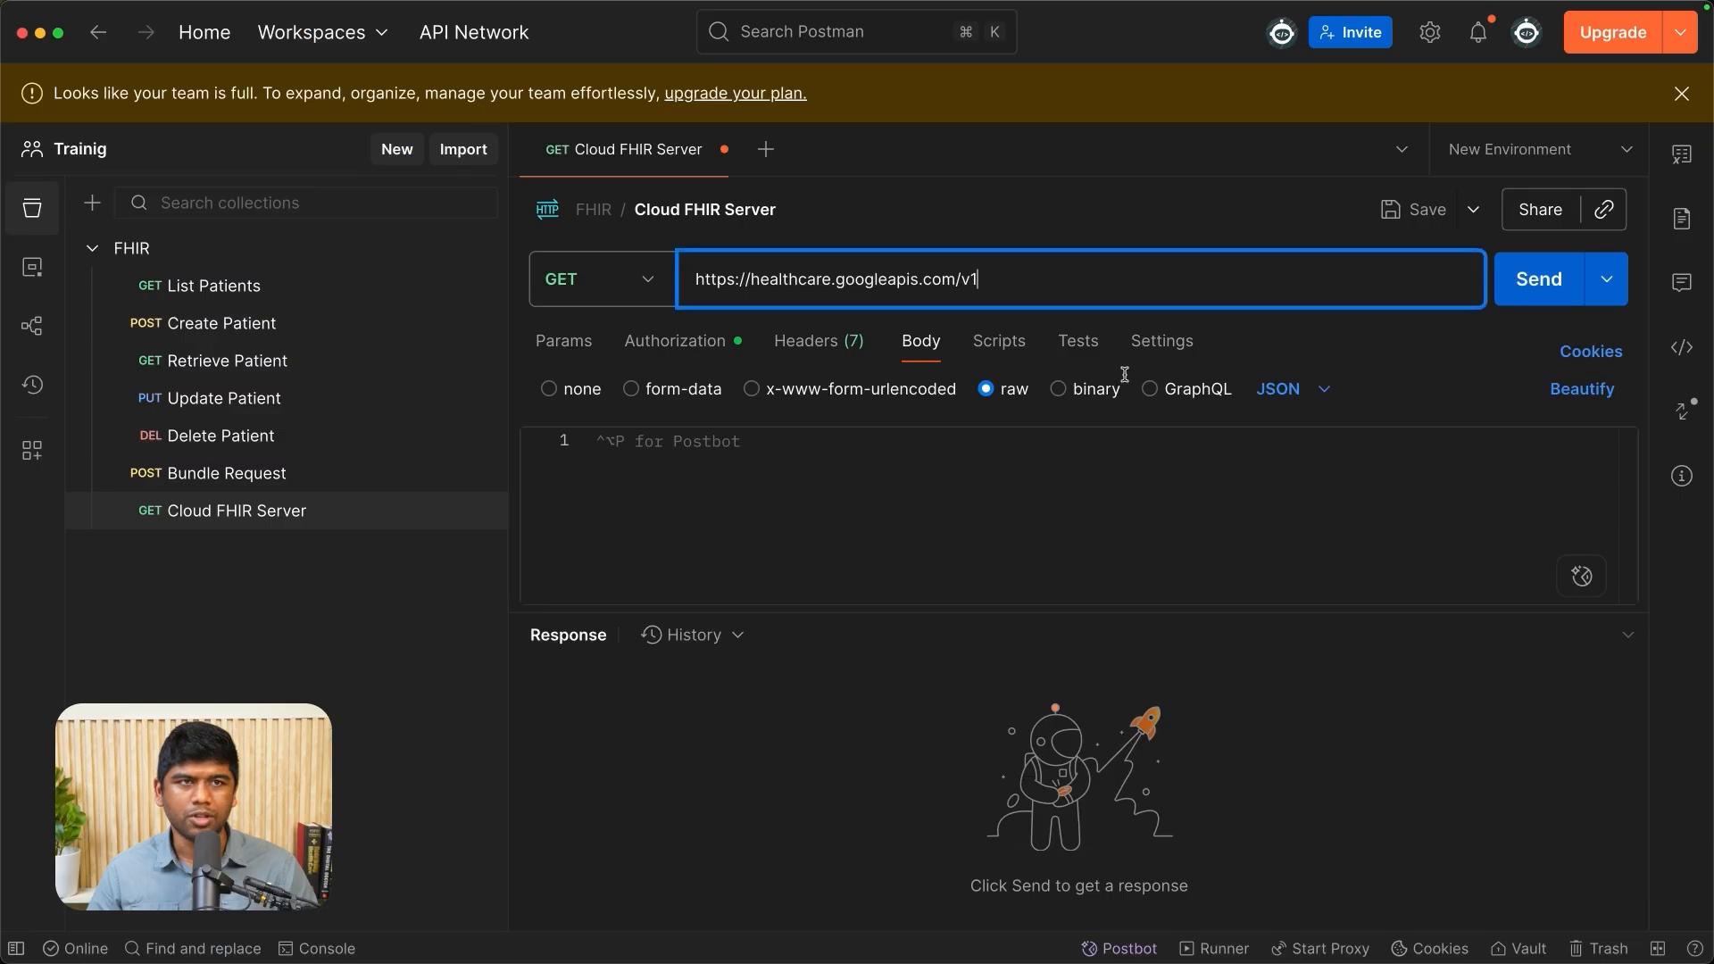
key("super+v")
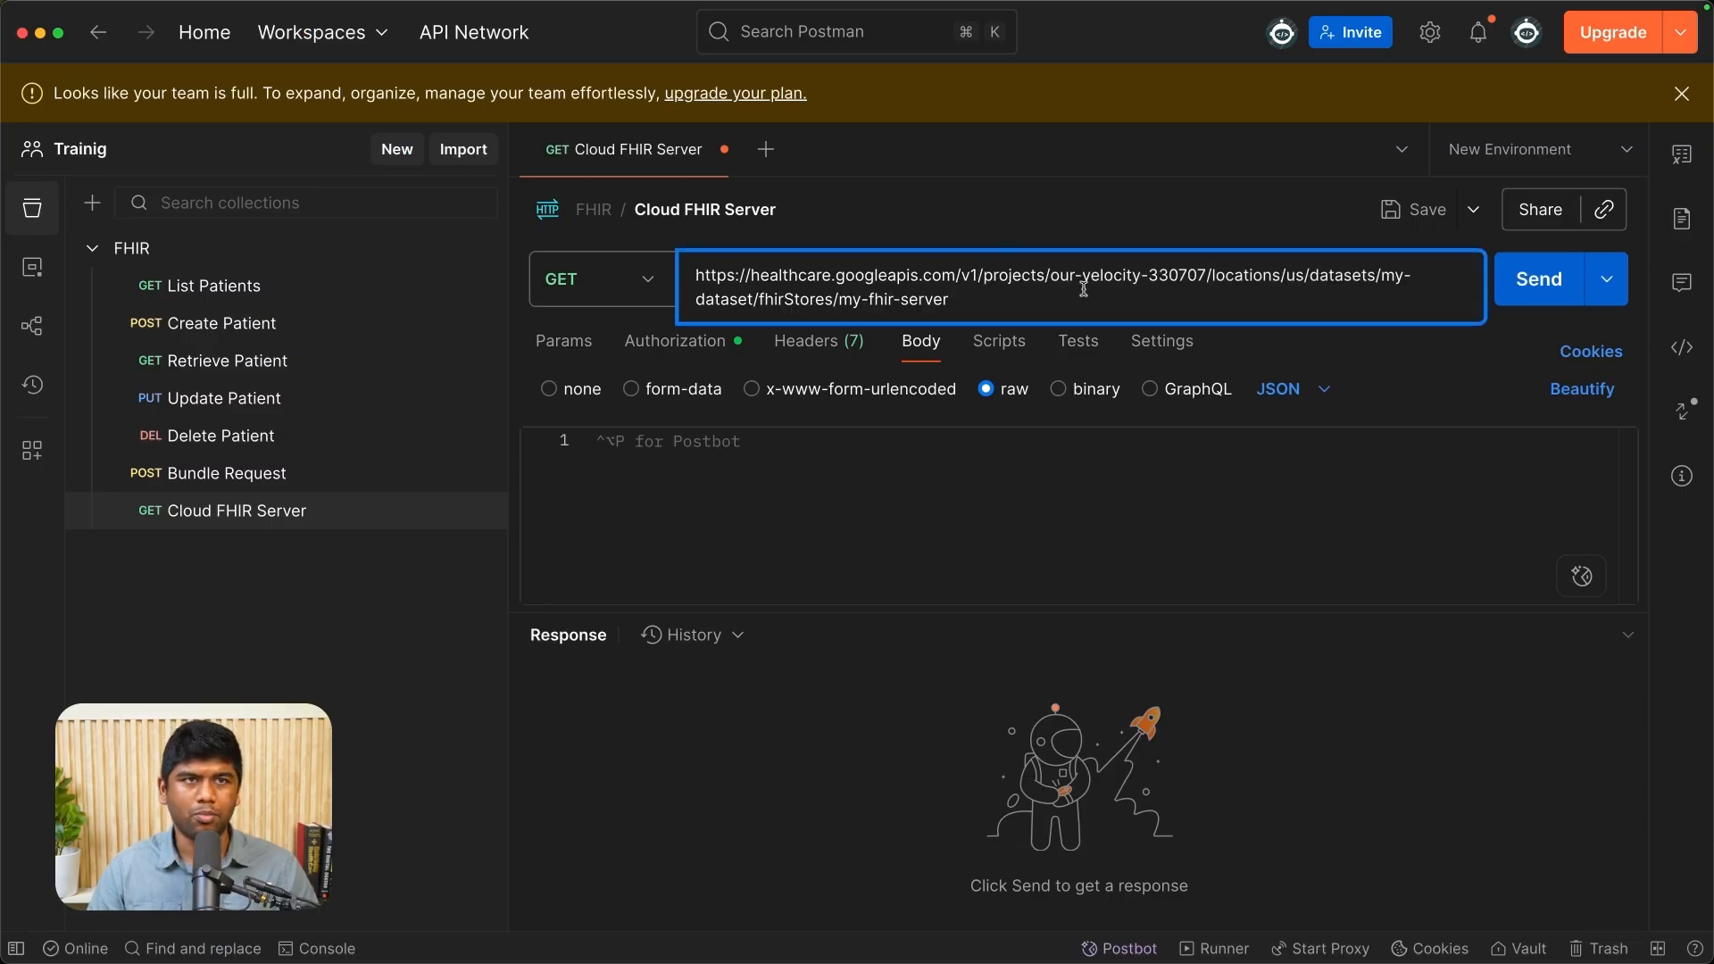
- Extend the request URL with /fhir/Patient, send the GET request and read through the response
left_click_drag(855, 303, 976, 298)
left_click(976, 300)
type("/fhir/")
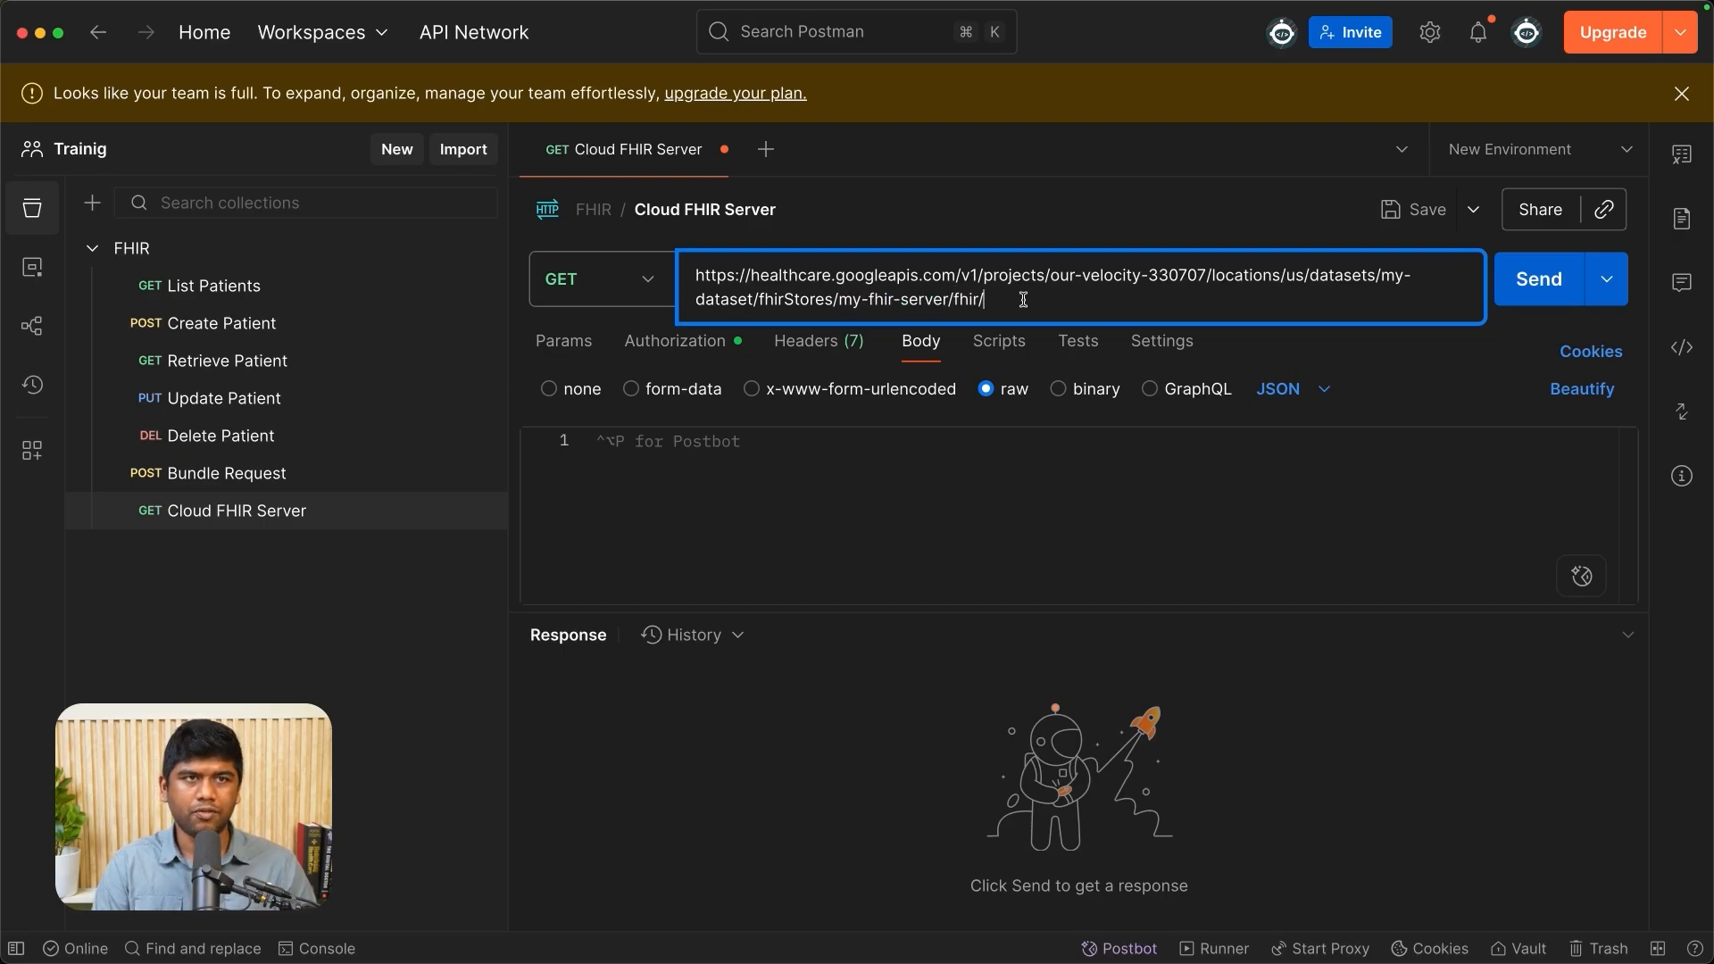
key("Return")
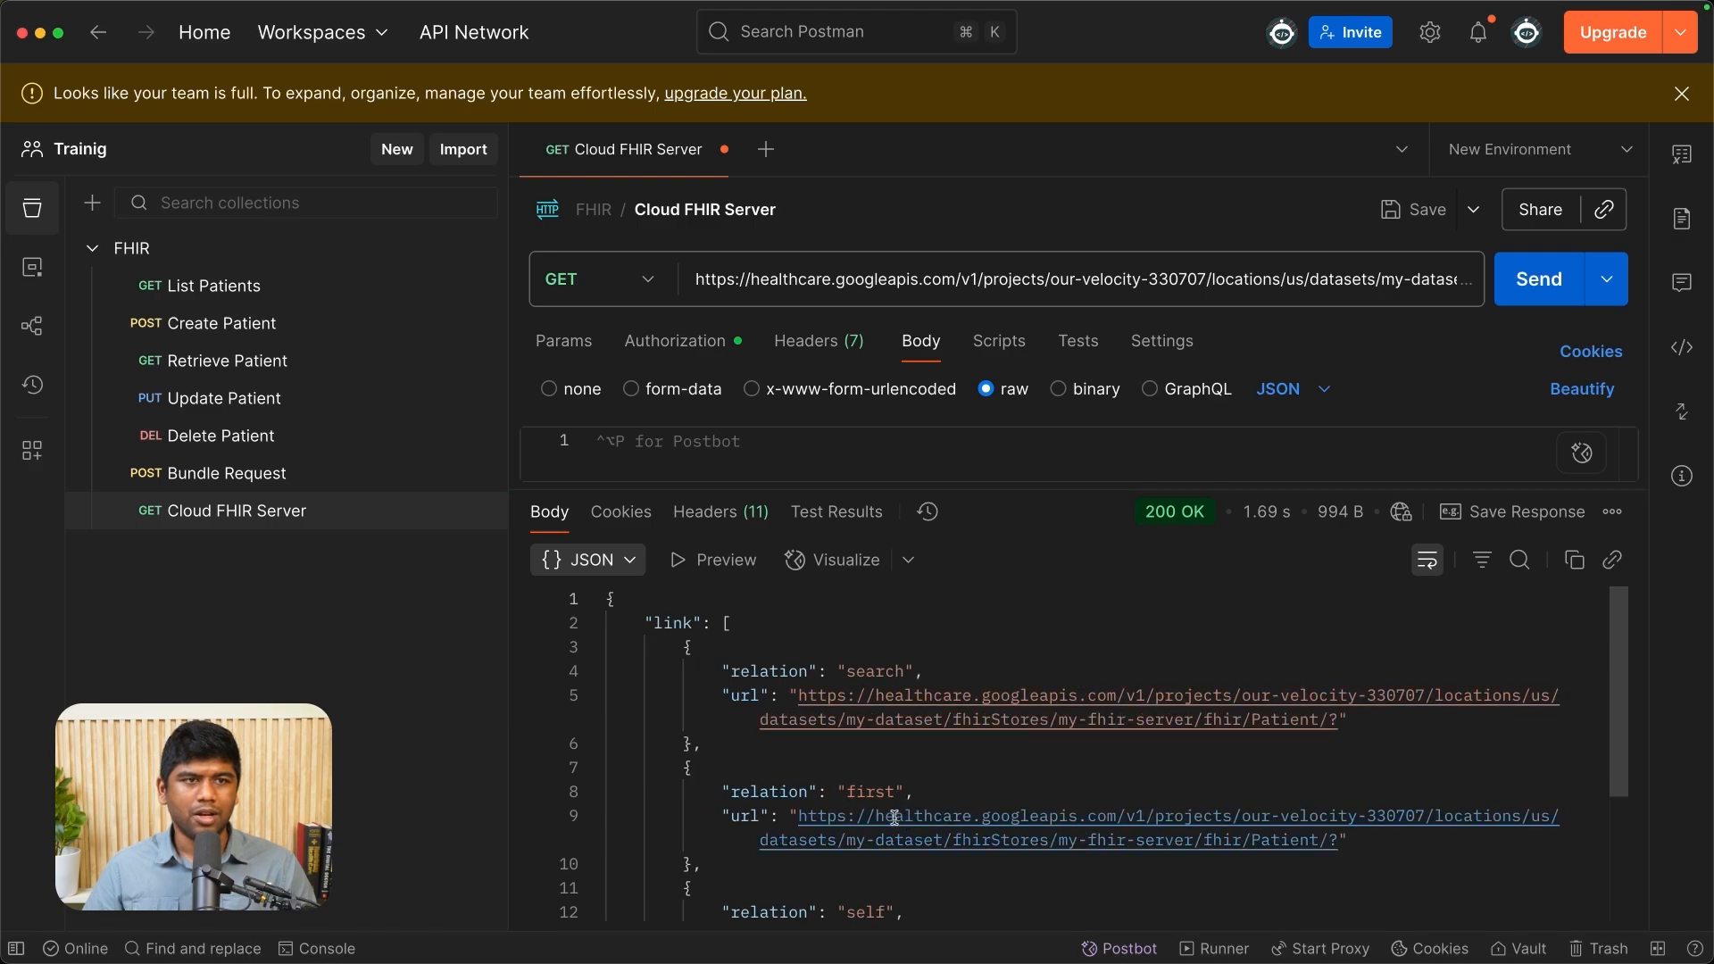
scroll(893, 819, "down", 5)
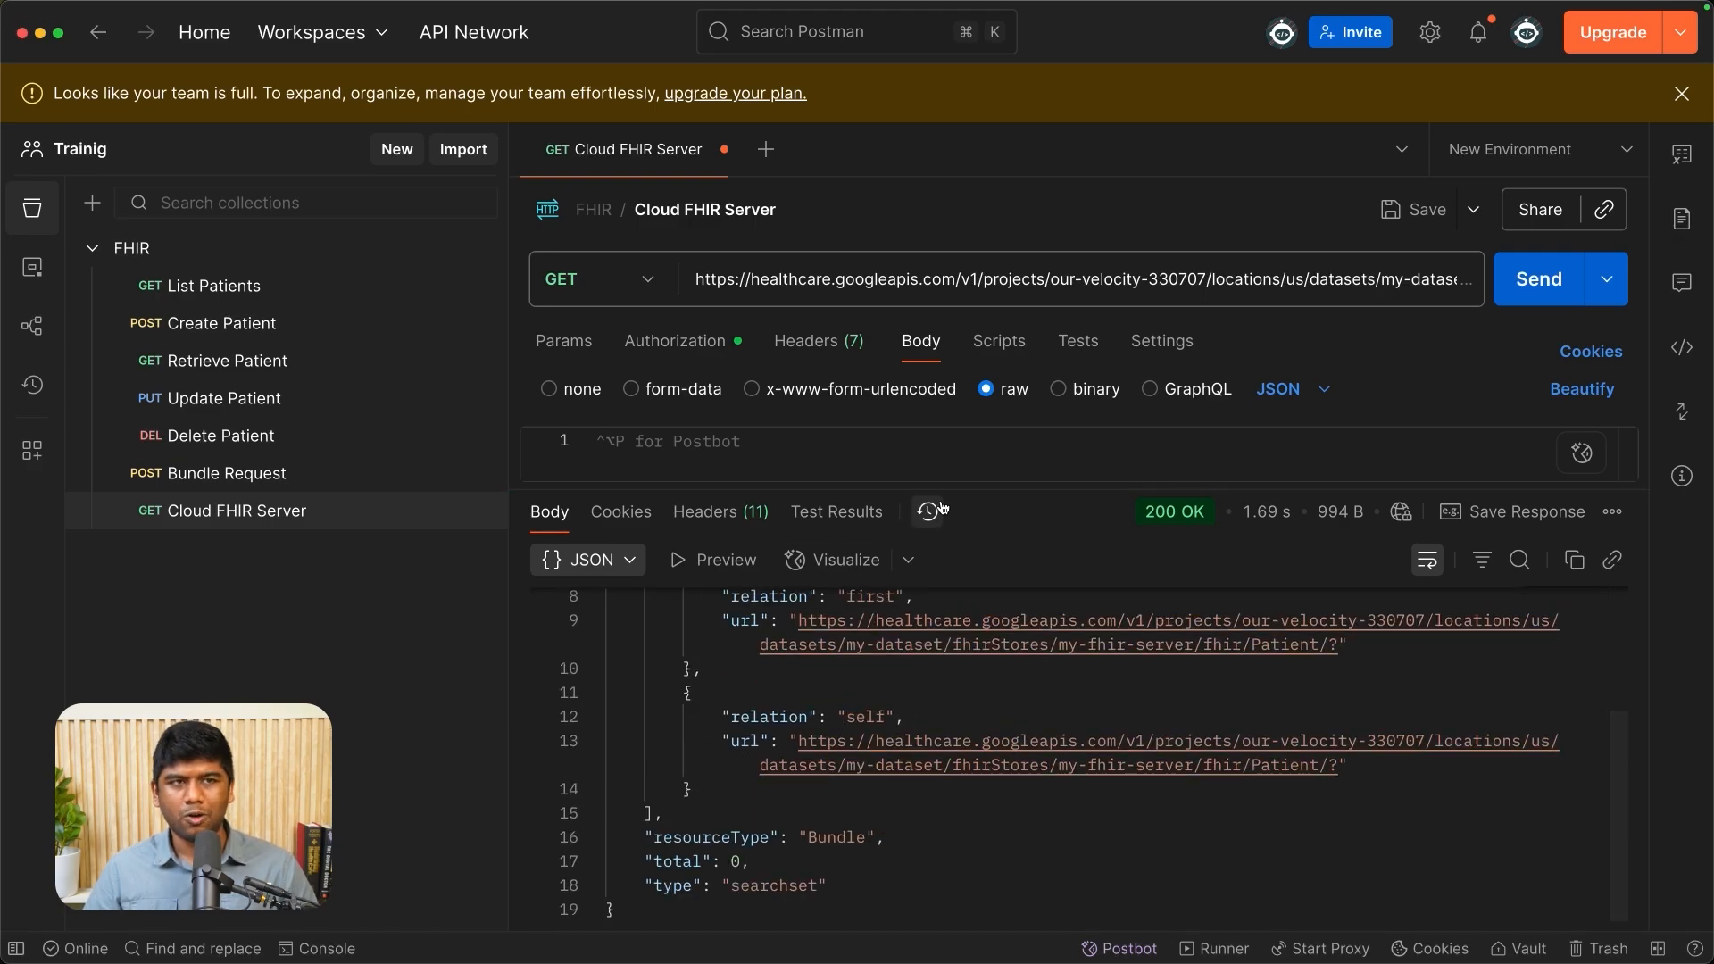
- Enlarge the request area and clear the existing bearer token from the request's authorization settings
left_click_drag(947, 492, 948, 717)
left_click(868, 361)
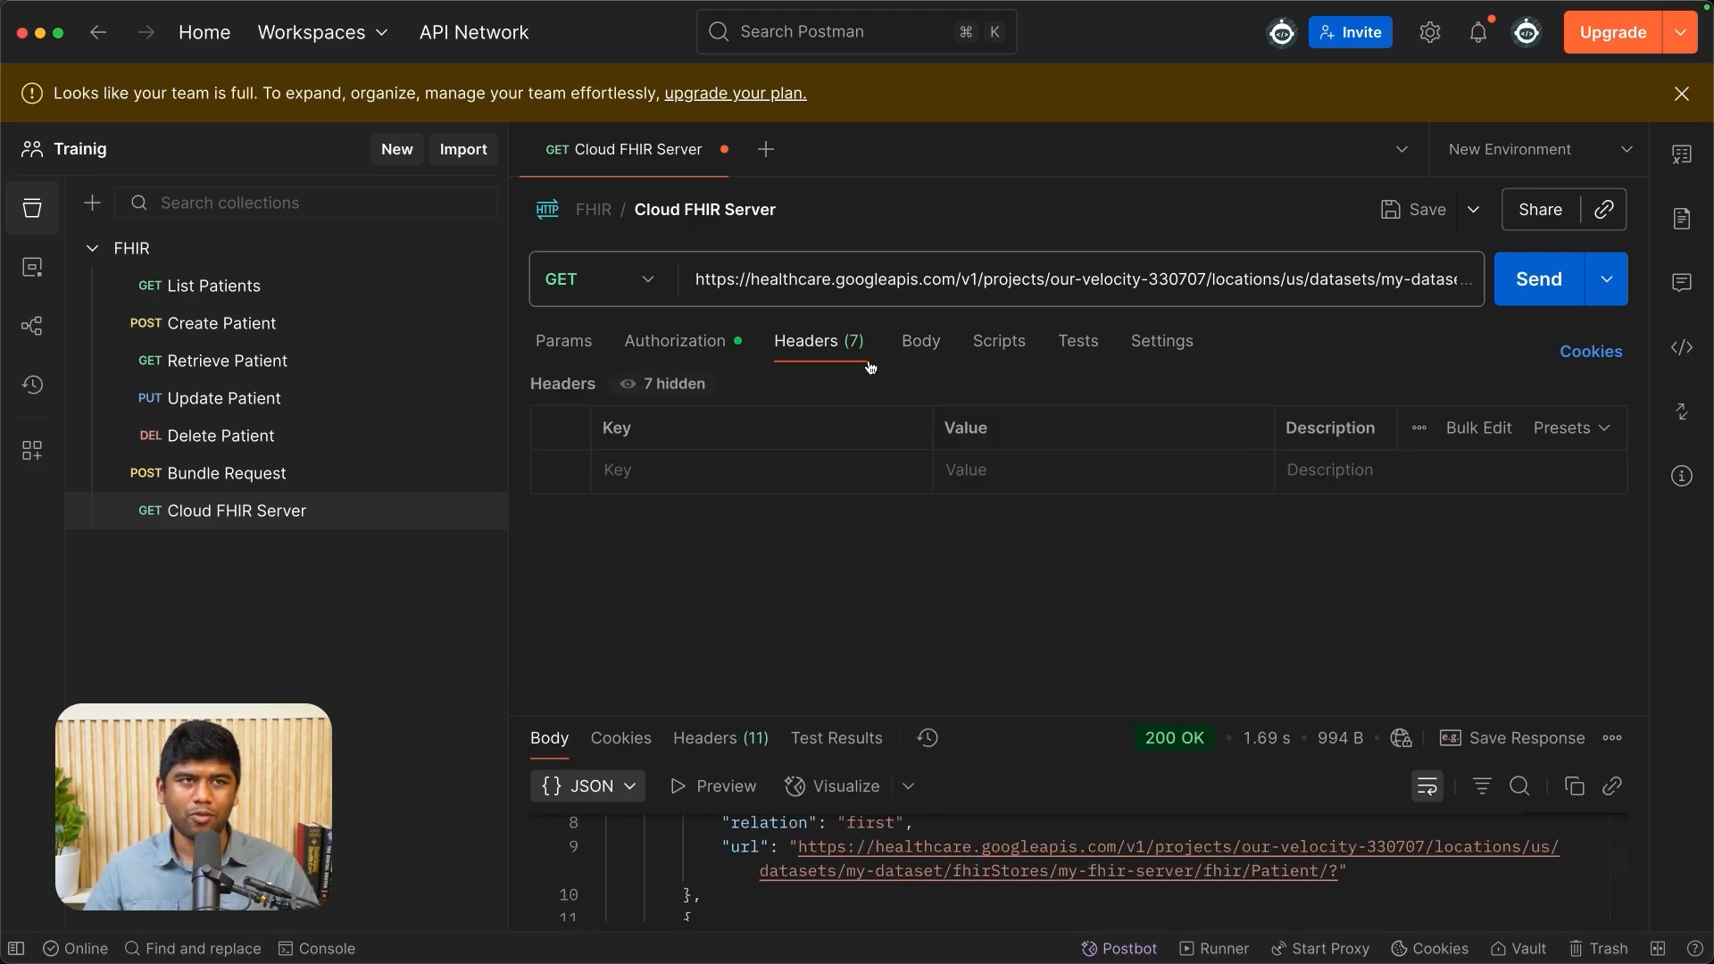
left_click(675, 340)
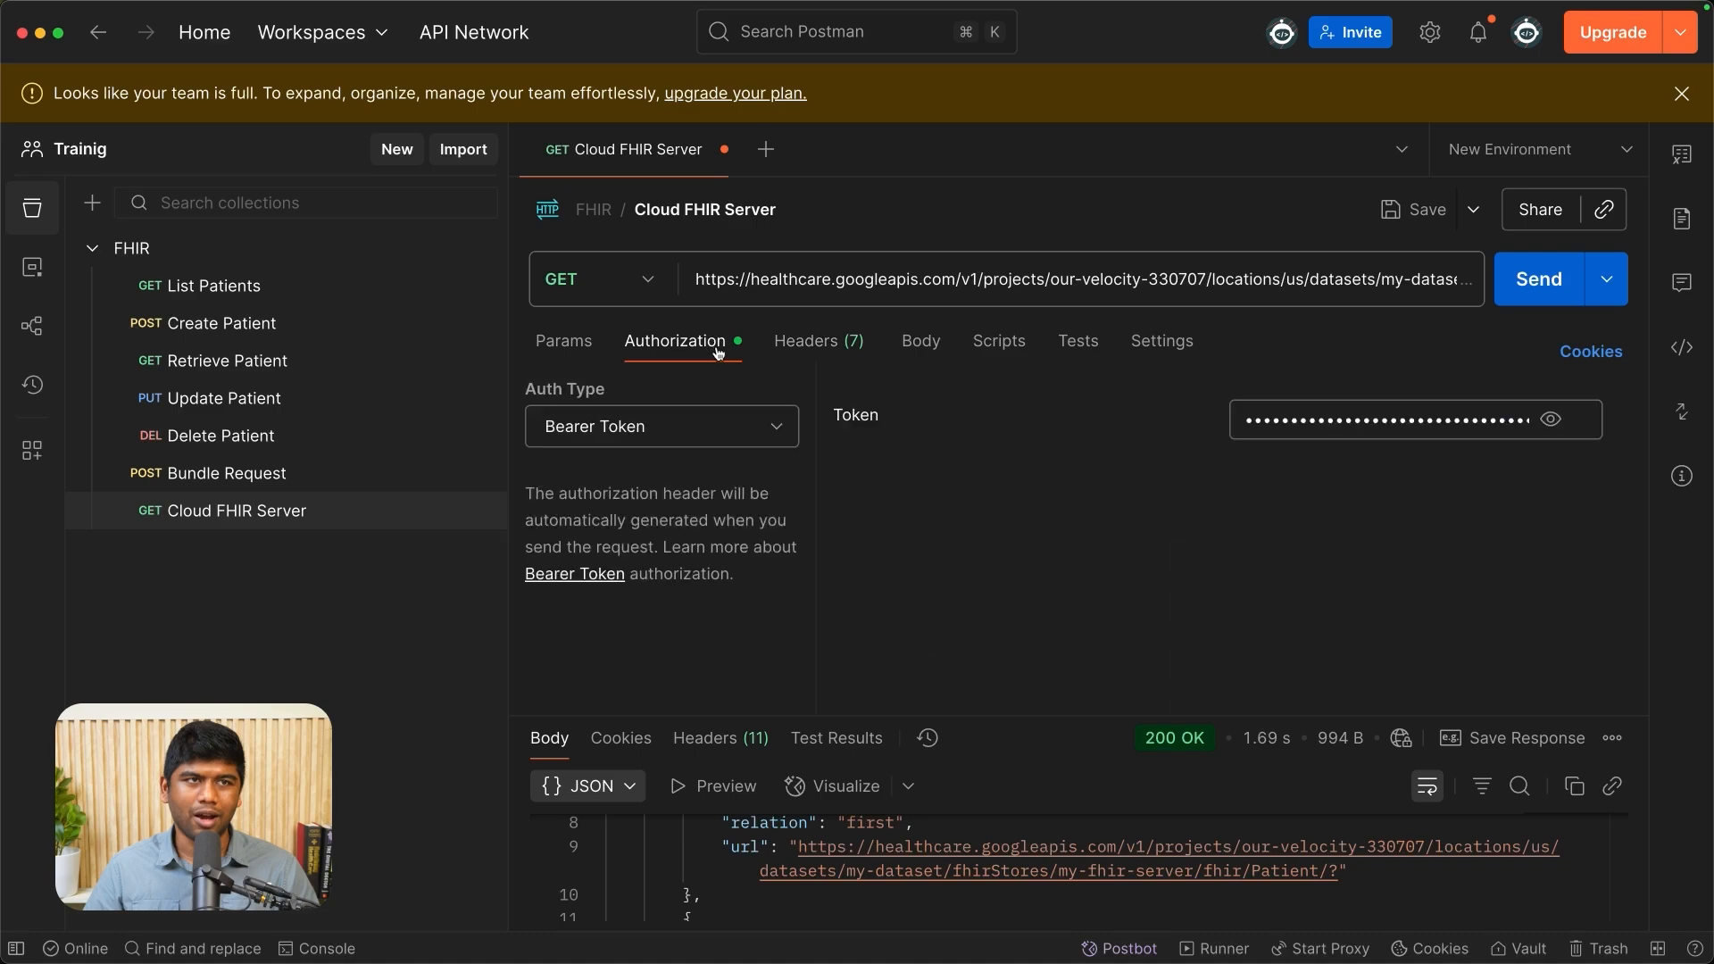
double_click(1321, 419)
key("BackSpace")
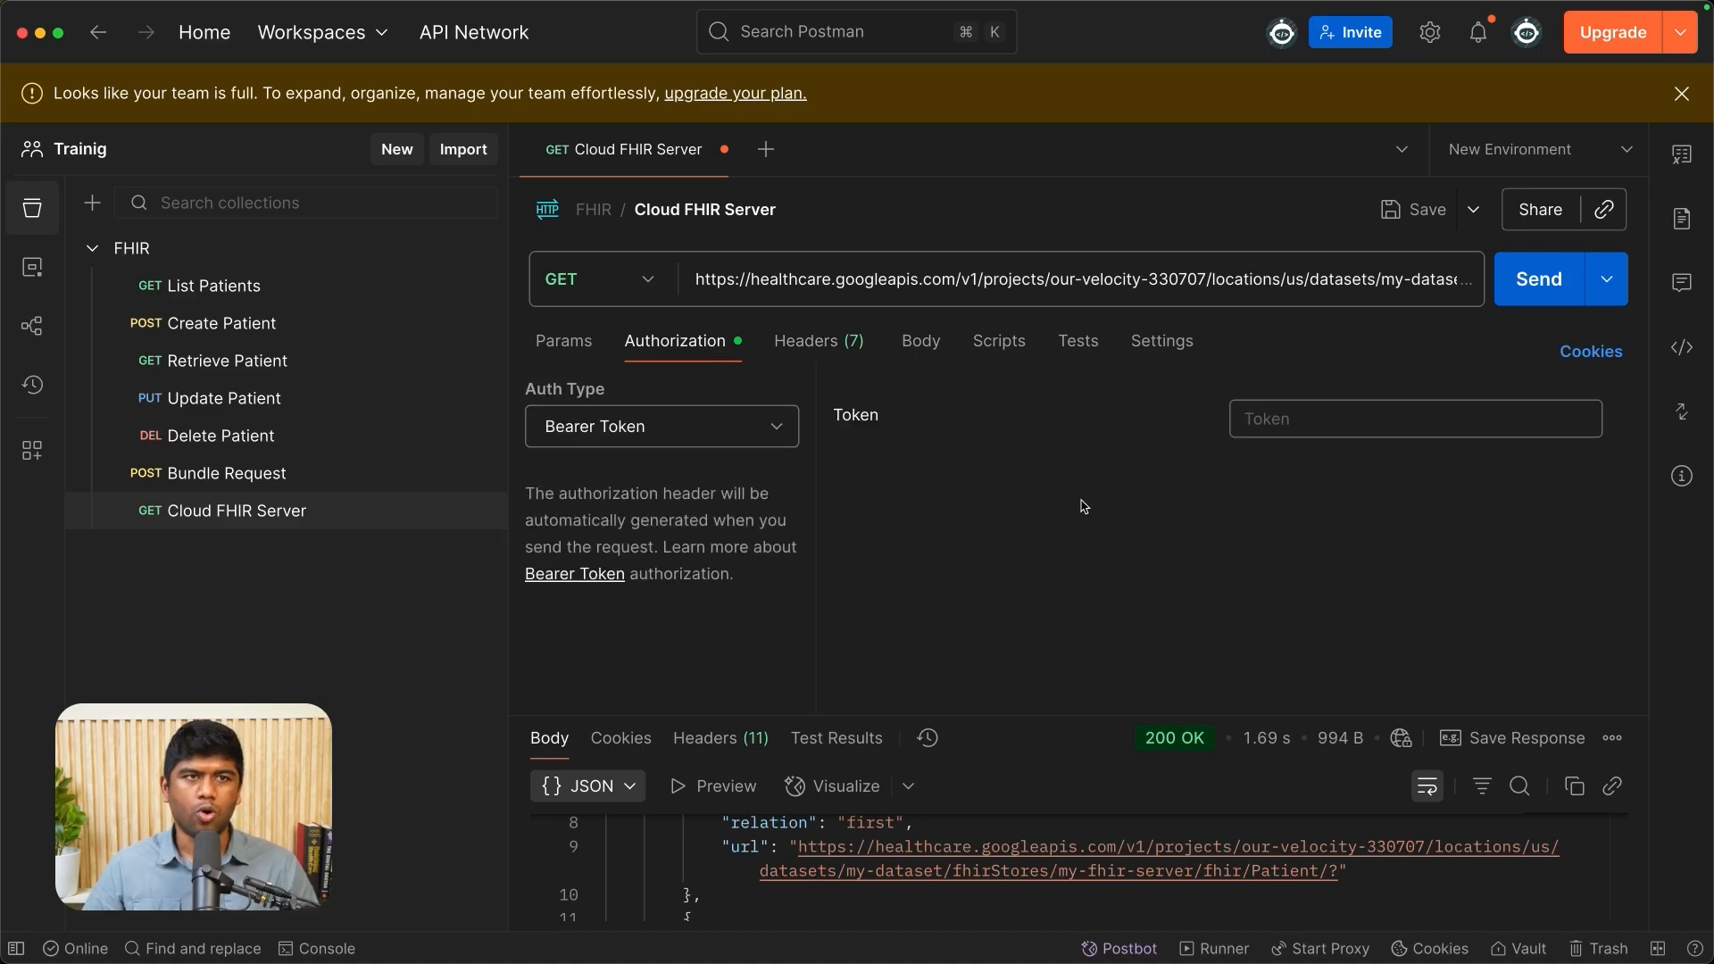
- Switch to the documentation in the browser and highlight the gcloud auth print-access-token command in the curl POST example
key("super+Tab")
left_click(152, 283)
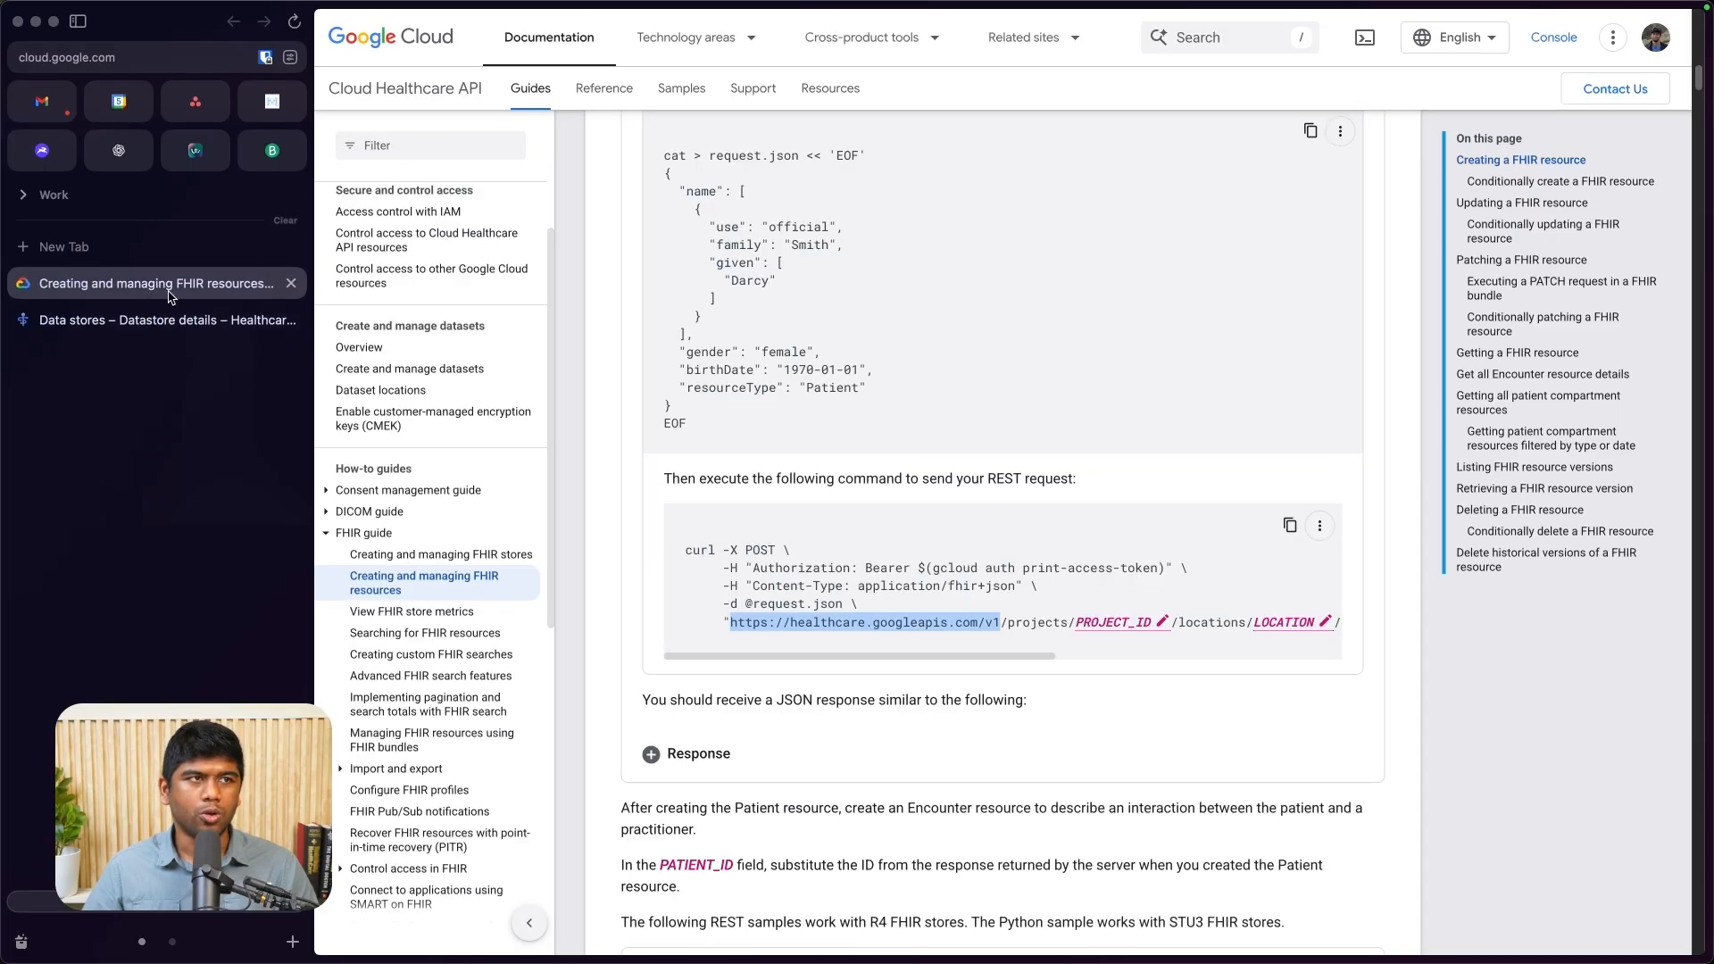
scroll(1187, 603, "right", 10)
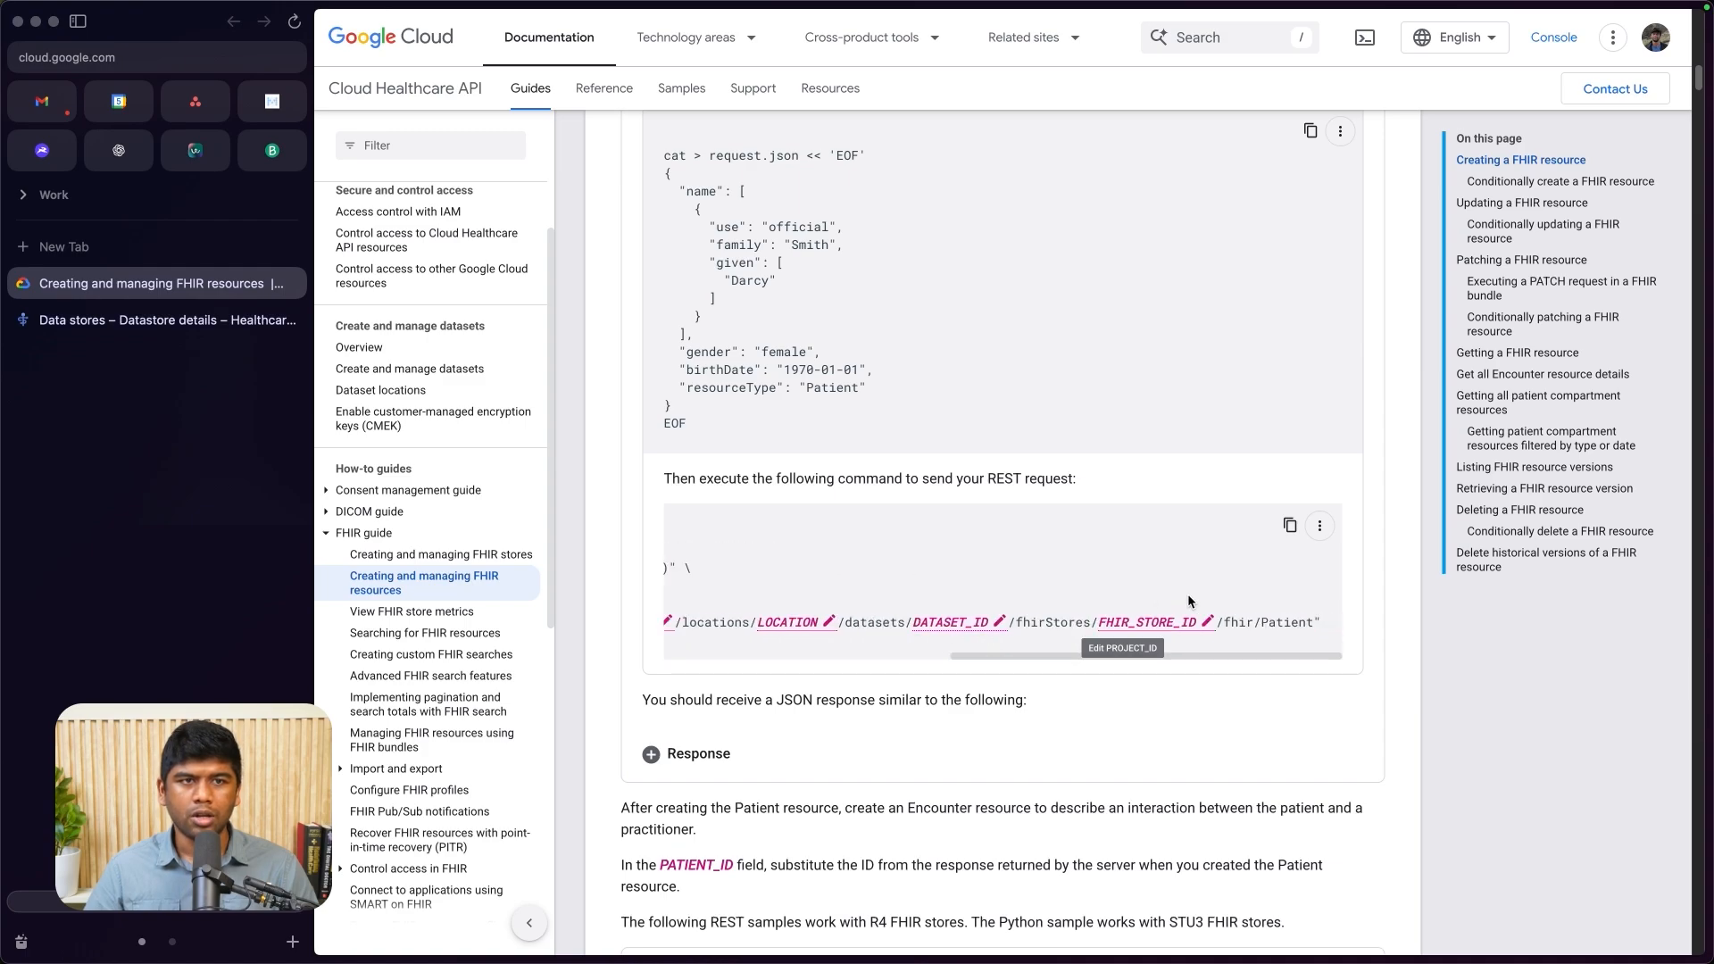
scroll(895, 515, "left", 10)
double_click(954, 566)
left_click_drag(954, 562, 1146, 574)
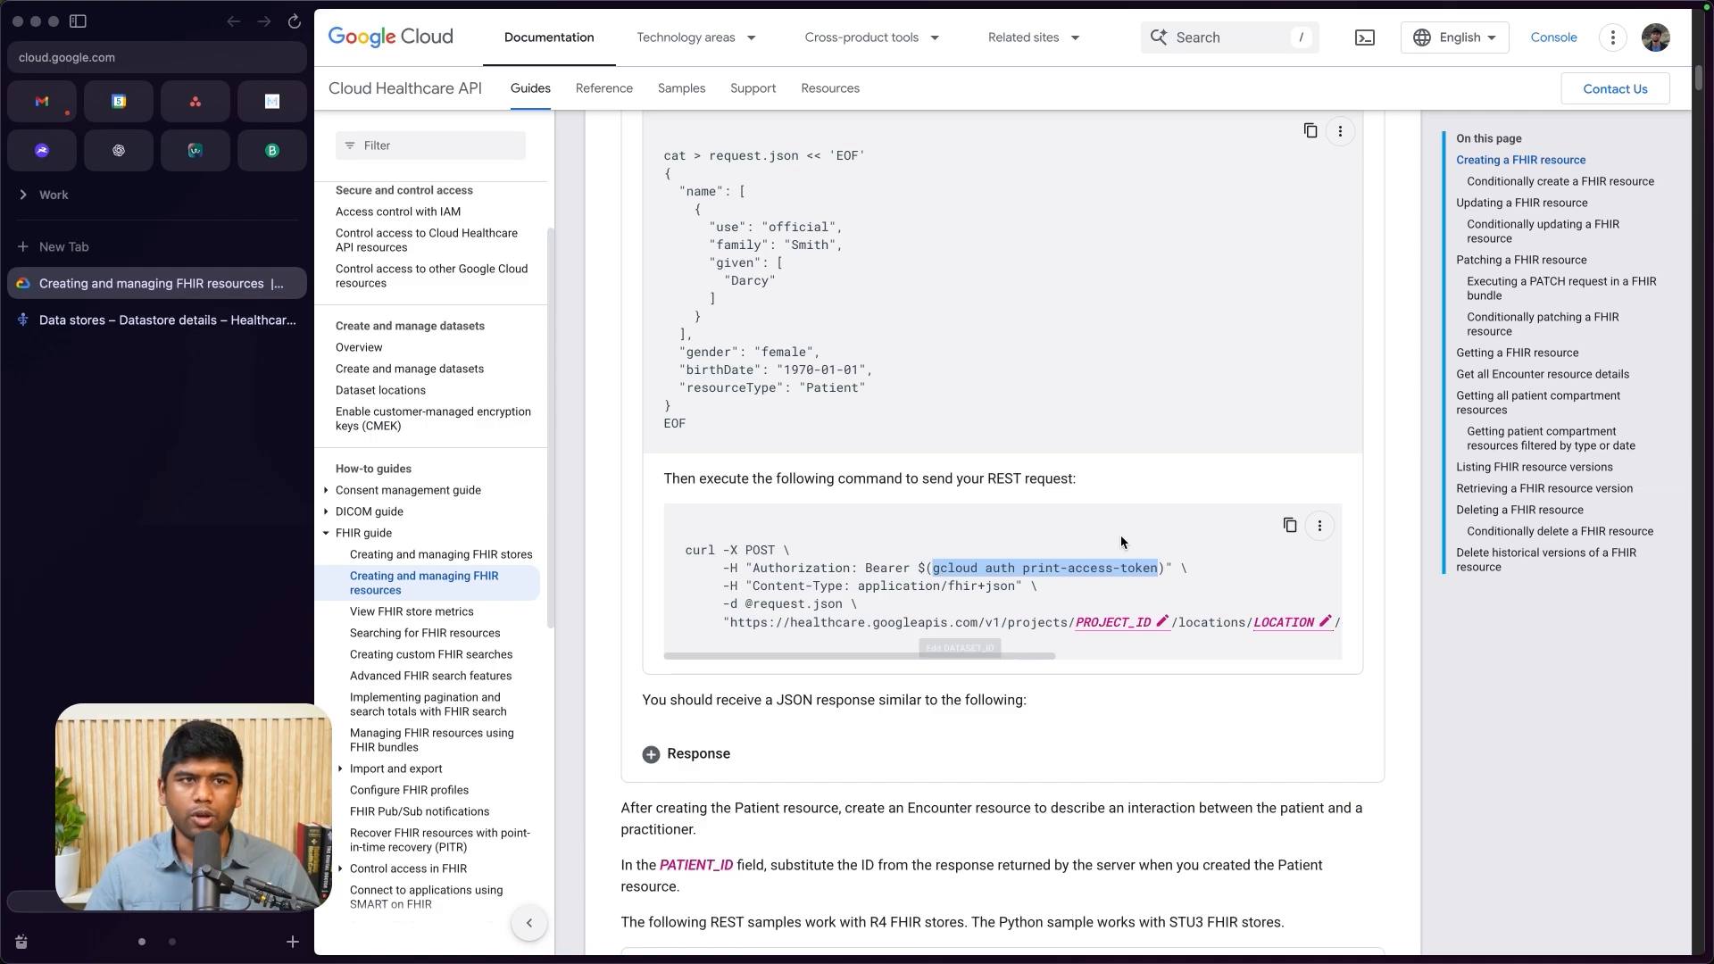
- Switch to the terminal, clear it, run gcloud auth print-access-token again and select the printed access token for copying
key("super+Tab")
key("super+Tab")
key("super+Tab")
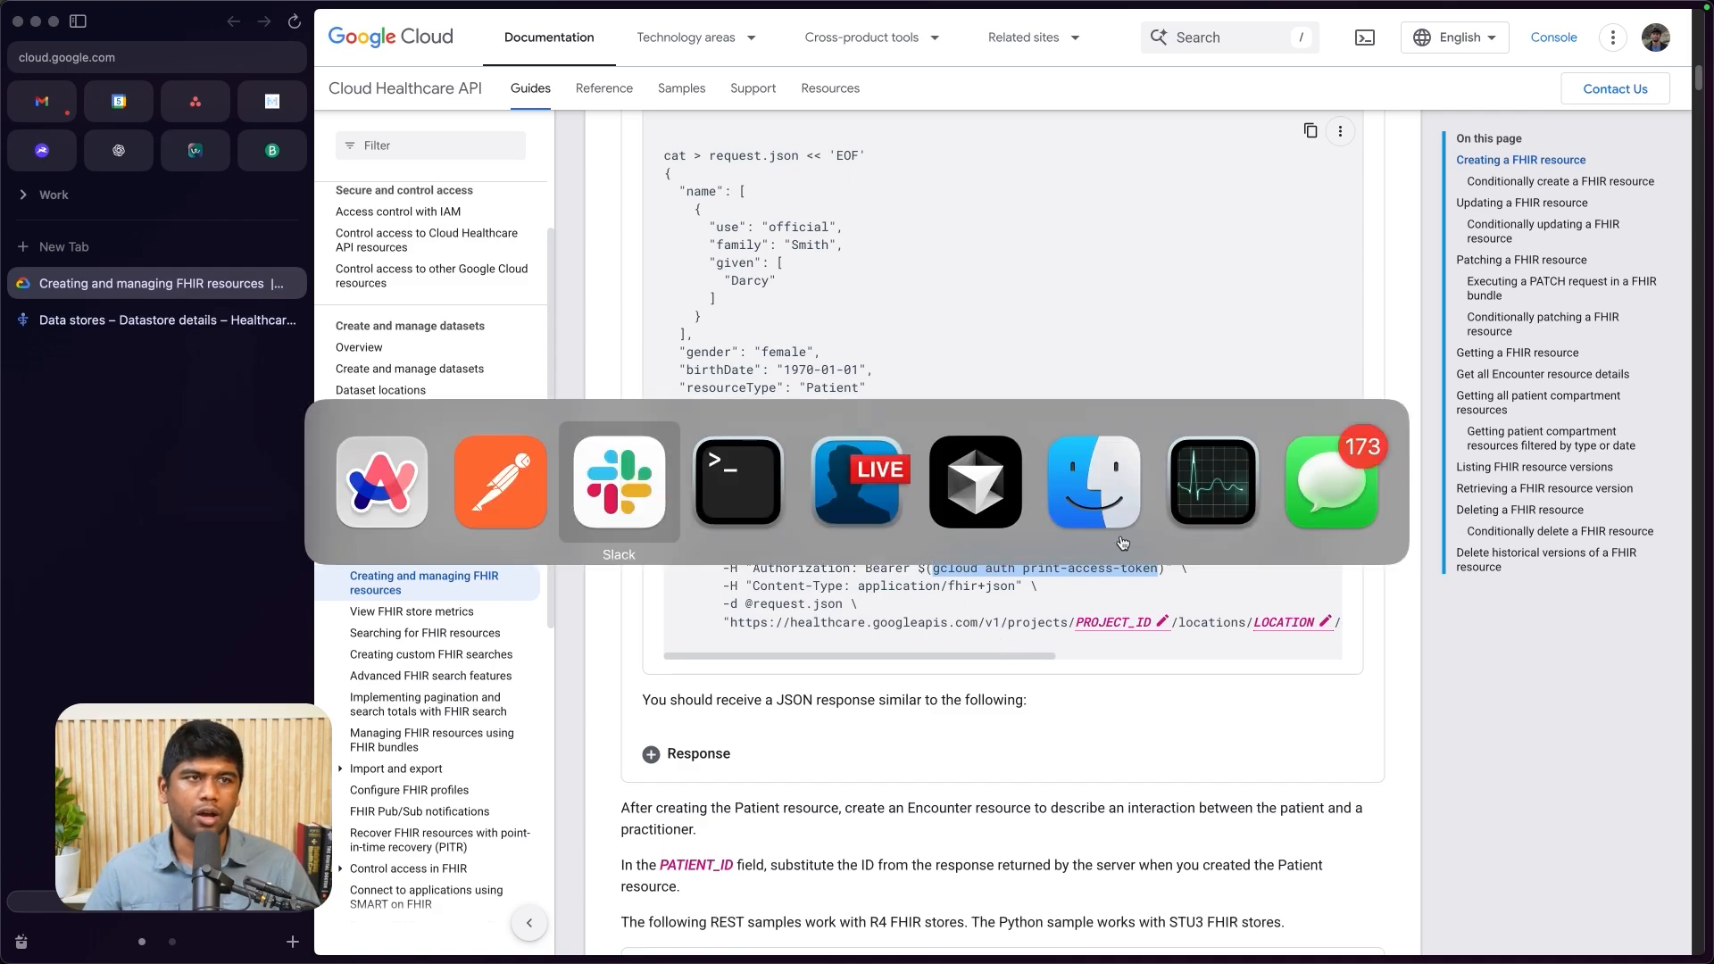
key("super+shift+Tab")
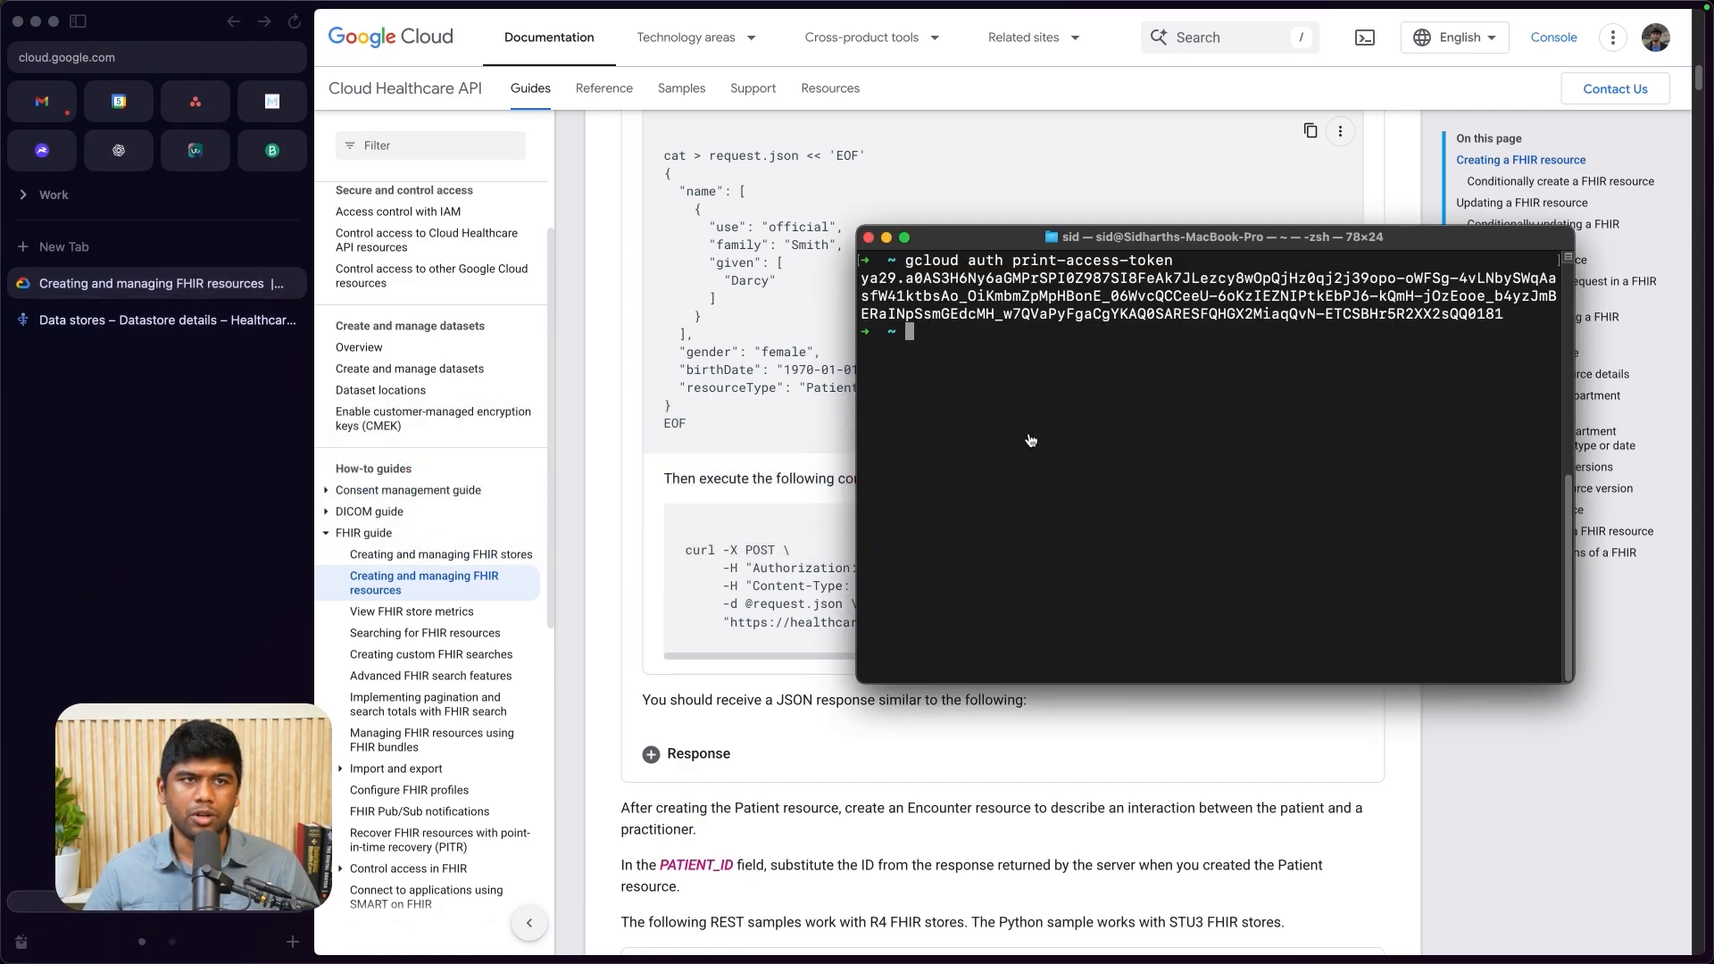
type("clear")
key("Return")
key("Up")
key("Return")
left_click_drag(863, 279, 1484, 317)
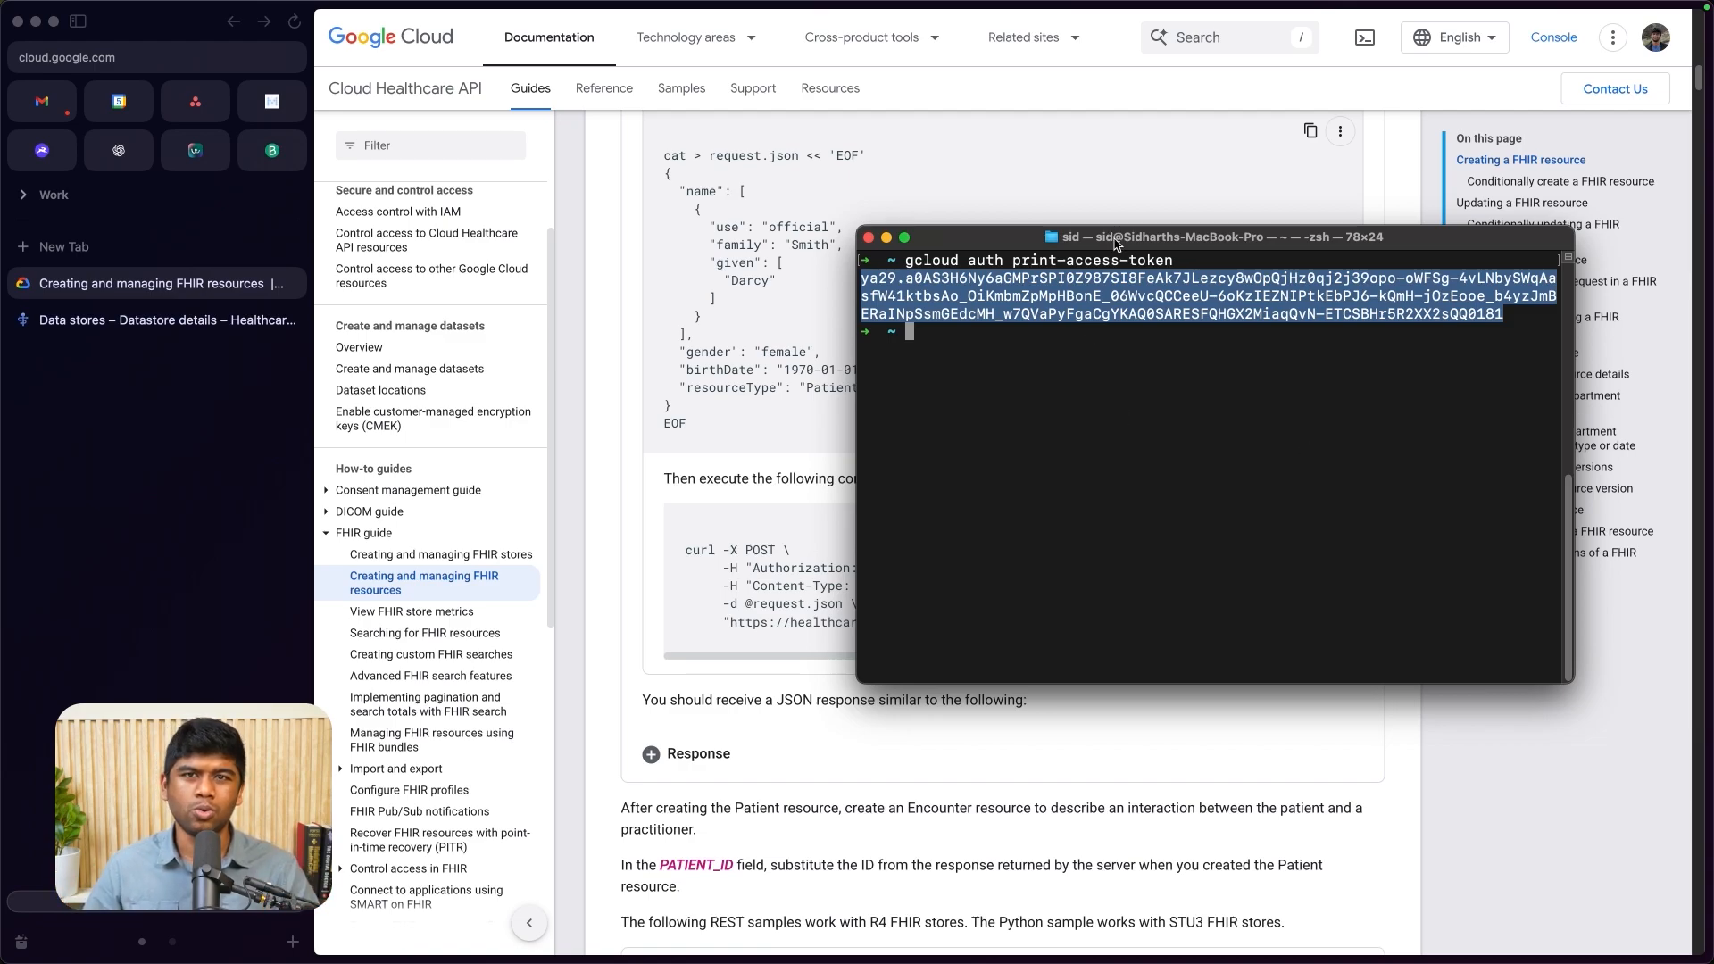
- Review the documentation's FHIR resource creation section and the authorization and URL lines of its curl example
left_click(768, 489)
scroll(768, 489, "up", 8)
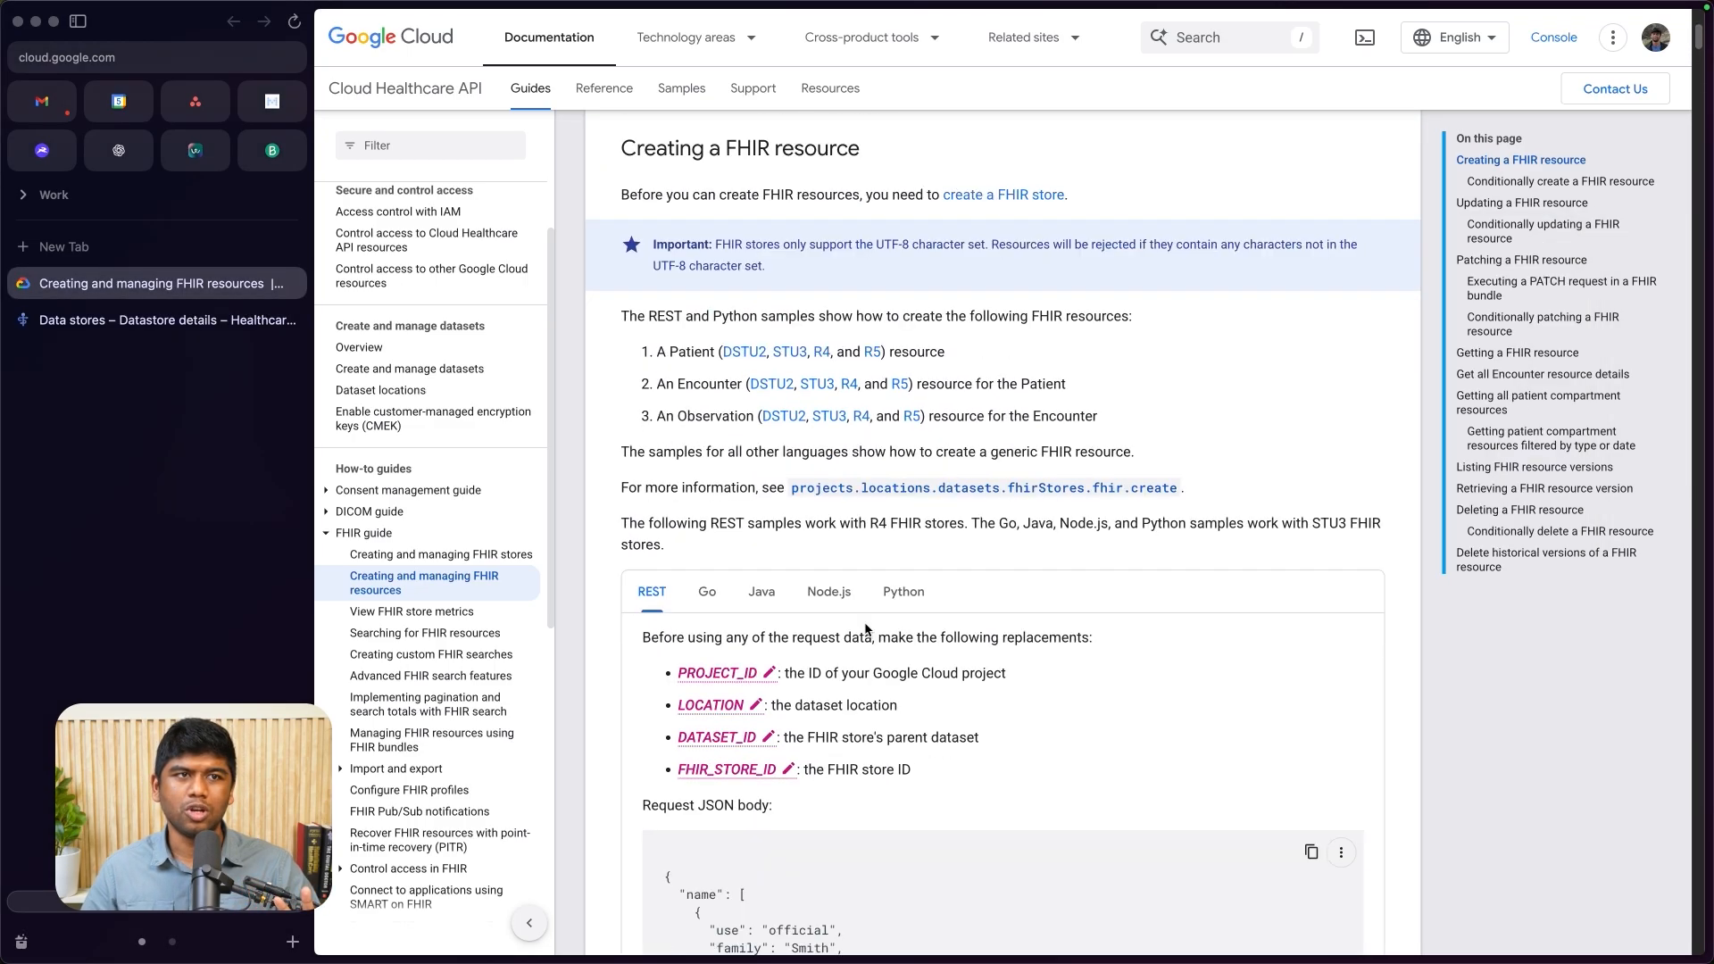
scroll(864, 632, "down", 5)
scroll(865, 633, "down", 3)
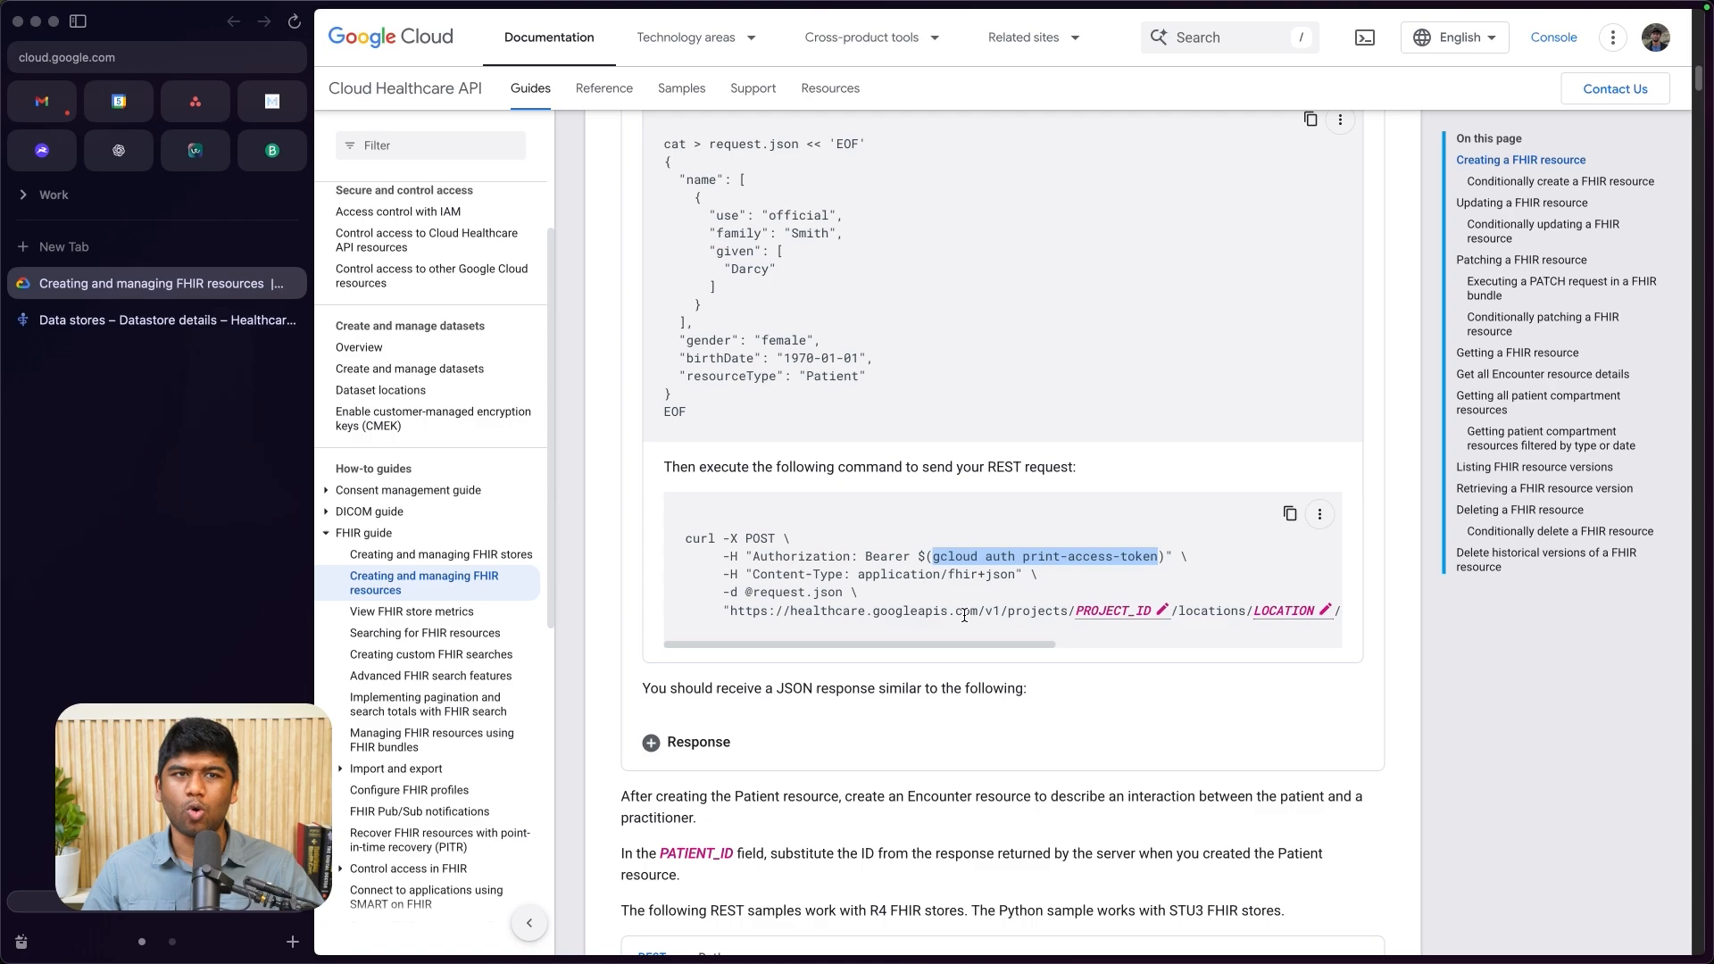
scroll(1001, 587, "right", 3)
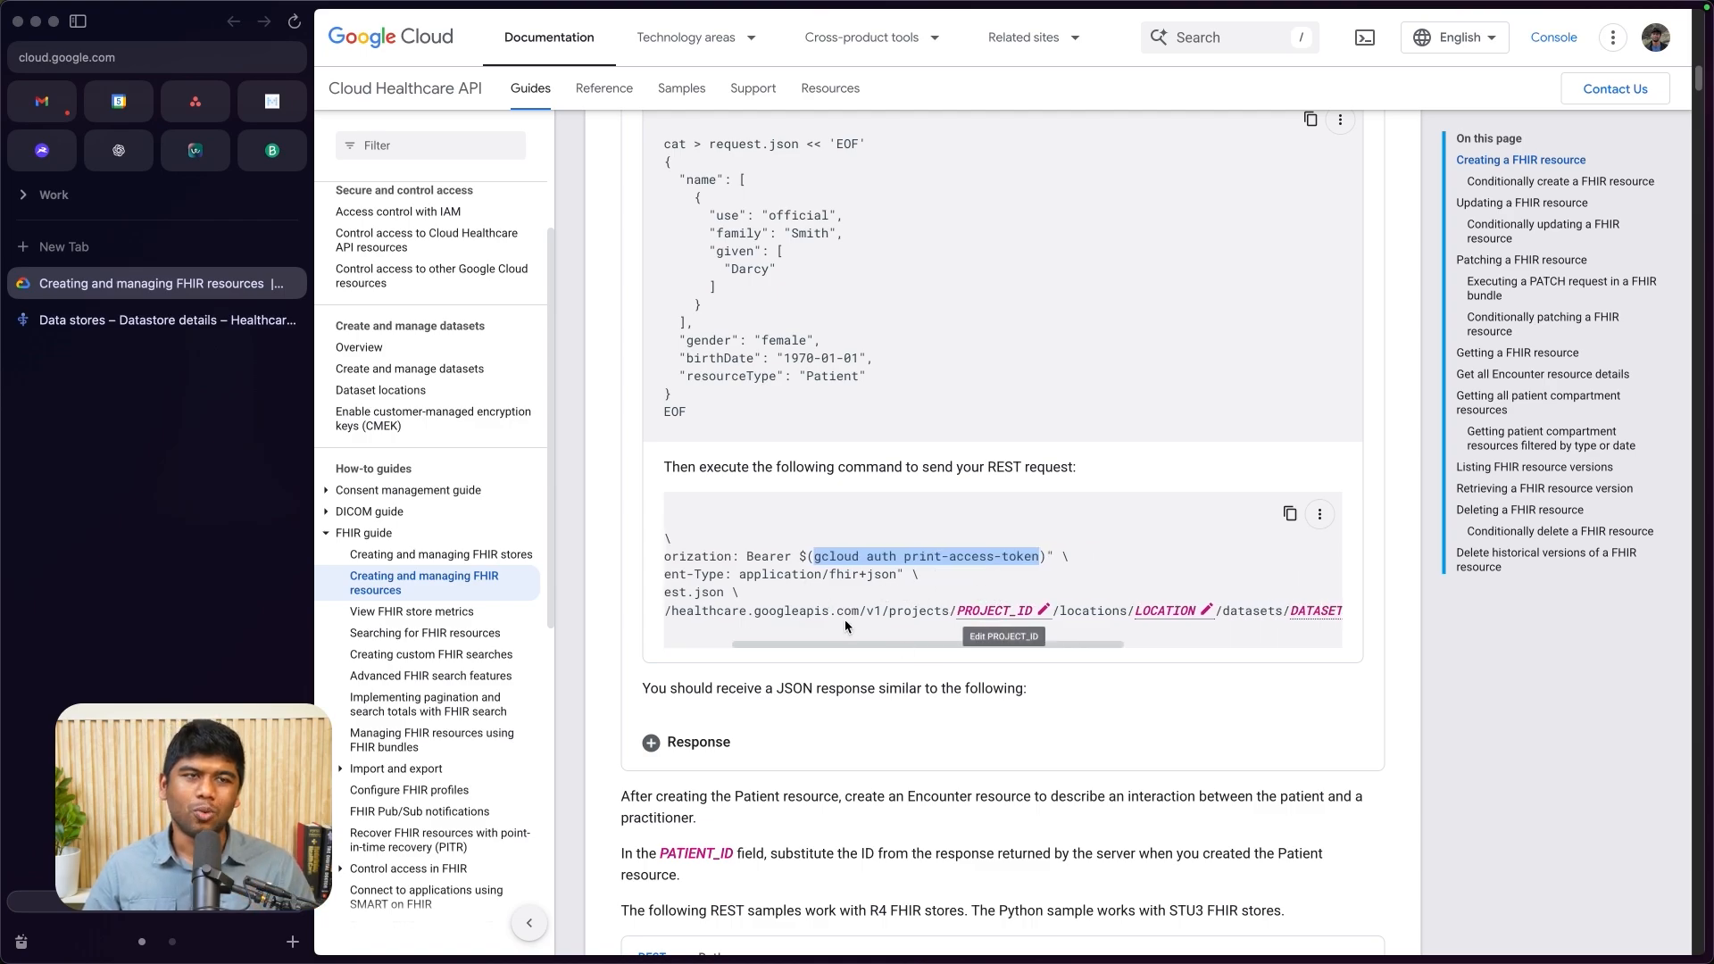
- Switch to Postman and paste the access token into the request's Bearer Token field
key("super+Tab")
left_click(1304, 437)
key("super+v")
left_click_drag(1328, 420, 995, 408)
left_click(1284, 409)
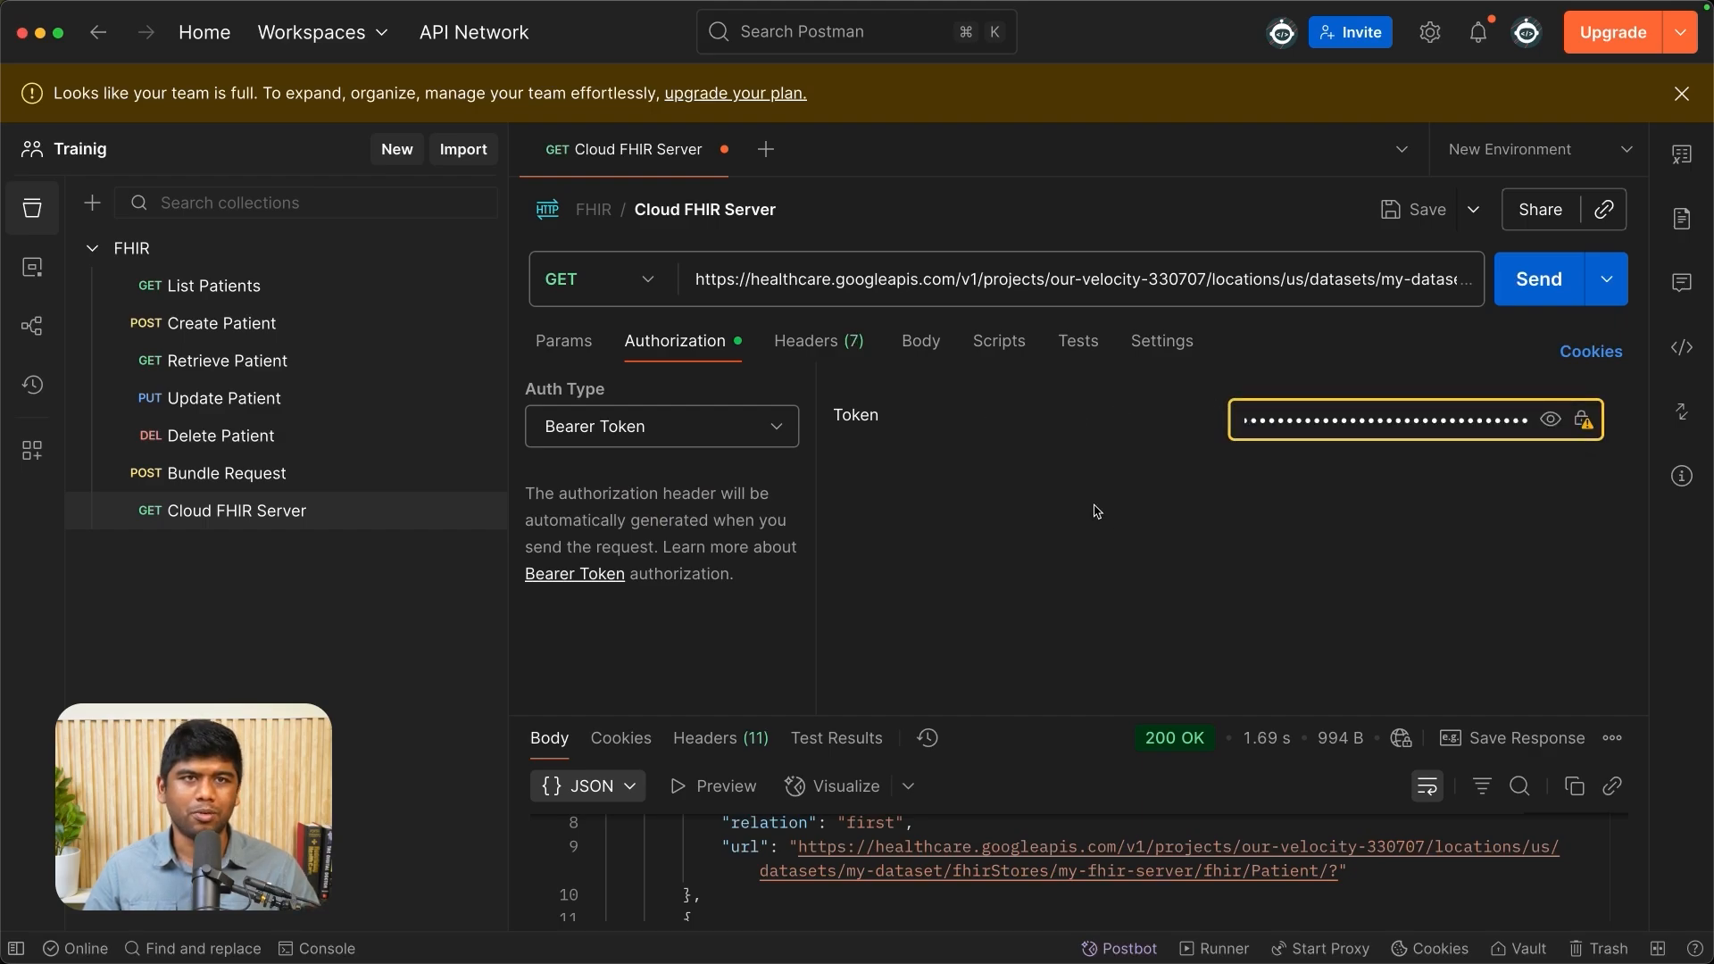
- Enlarge the response area, send the GET request to the Patient endpoint again and examine the returned bundle
left_click_drag(1059, 717, 1059, 468)
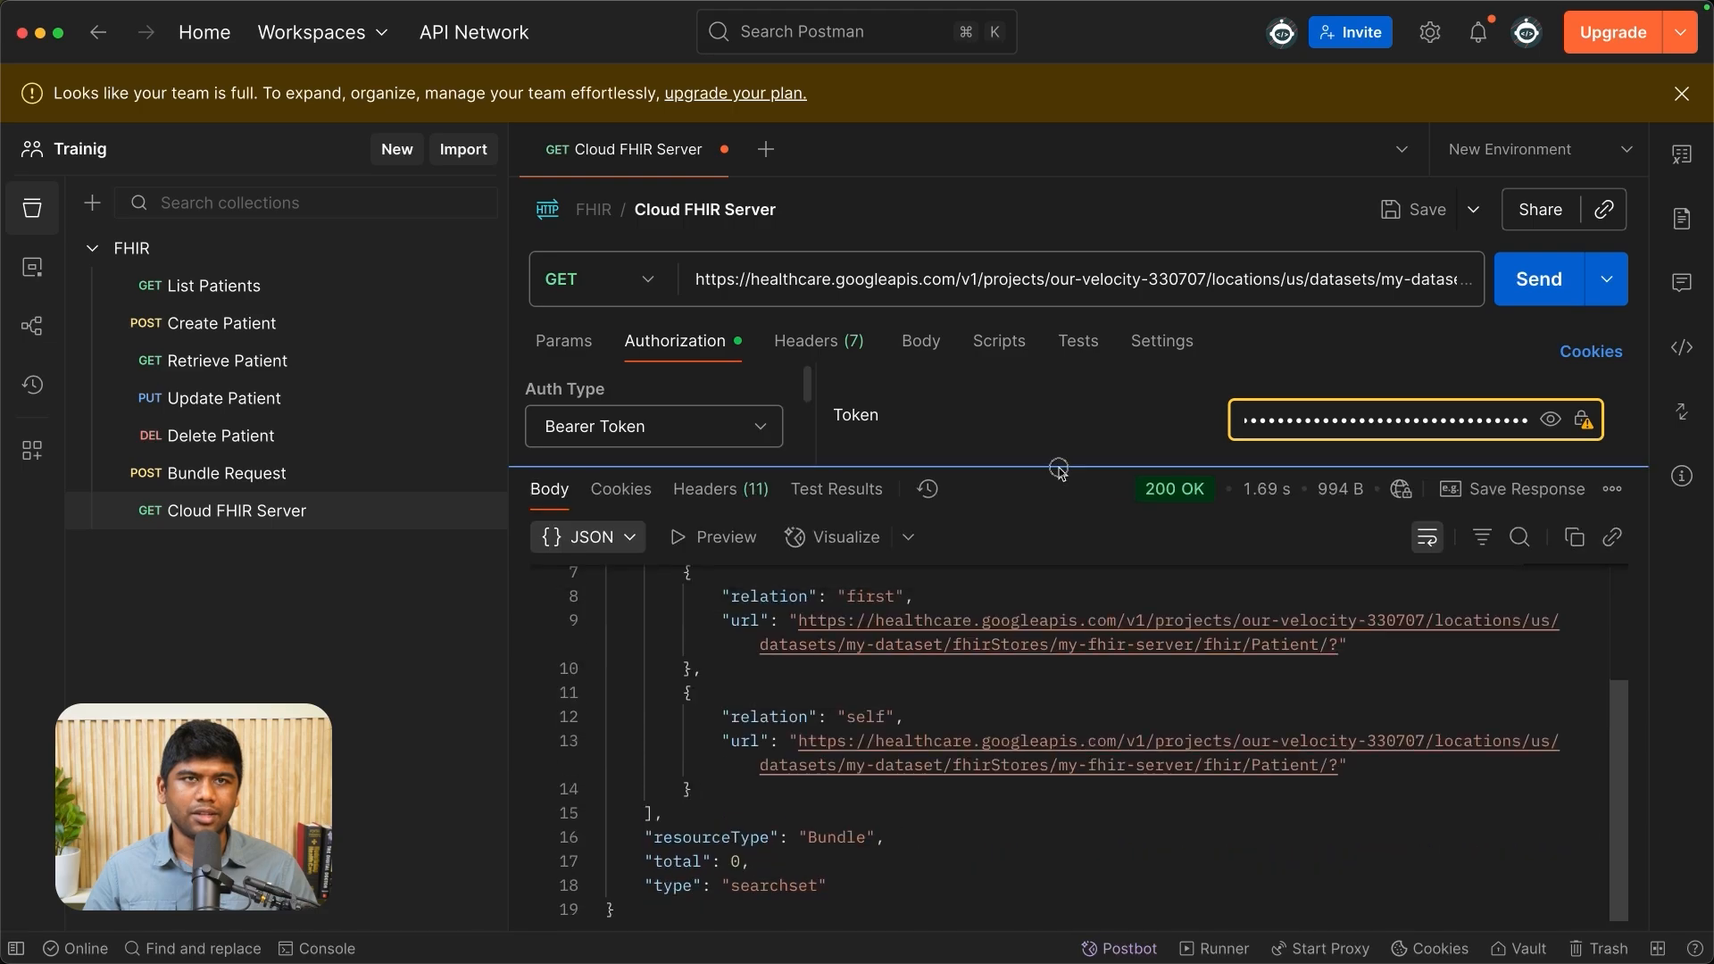
left_click(1031, 299)
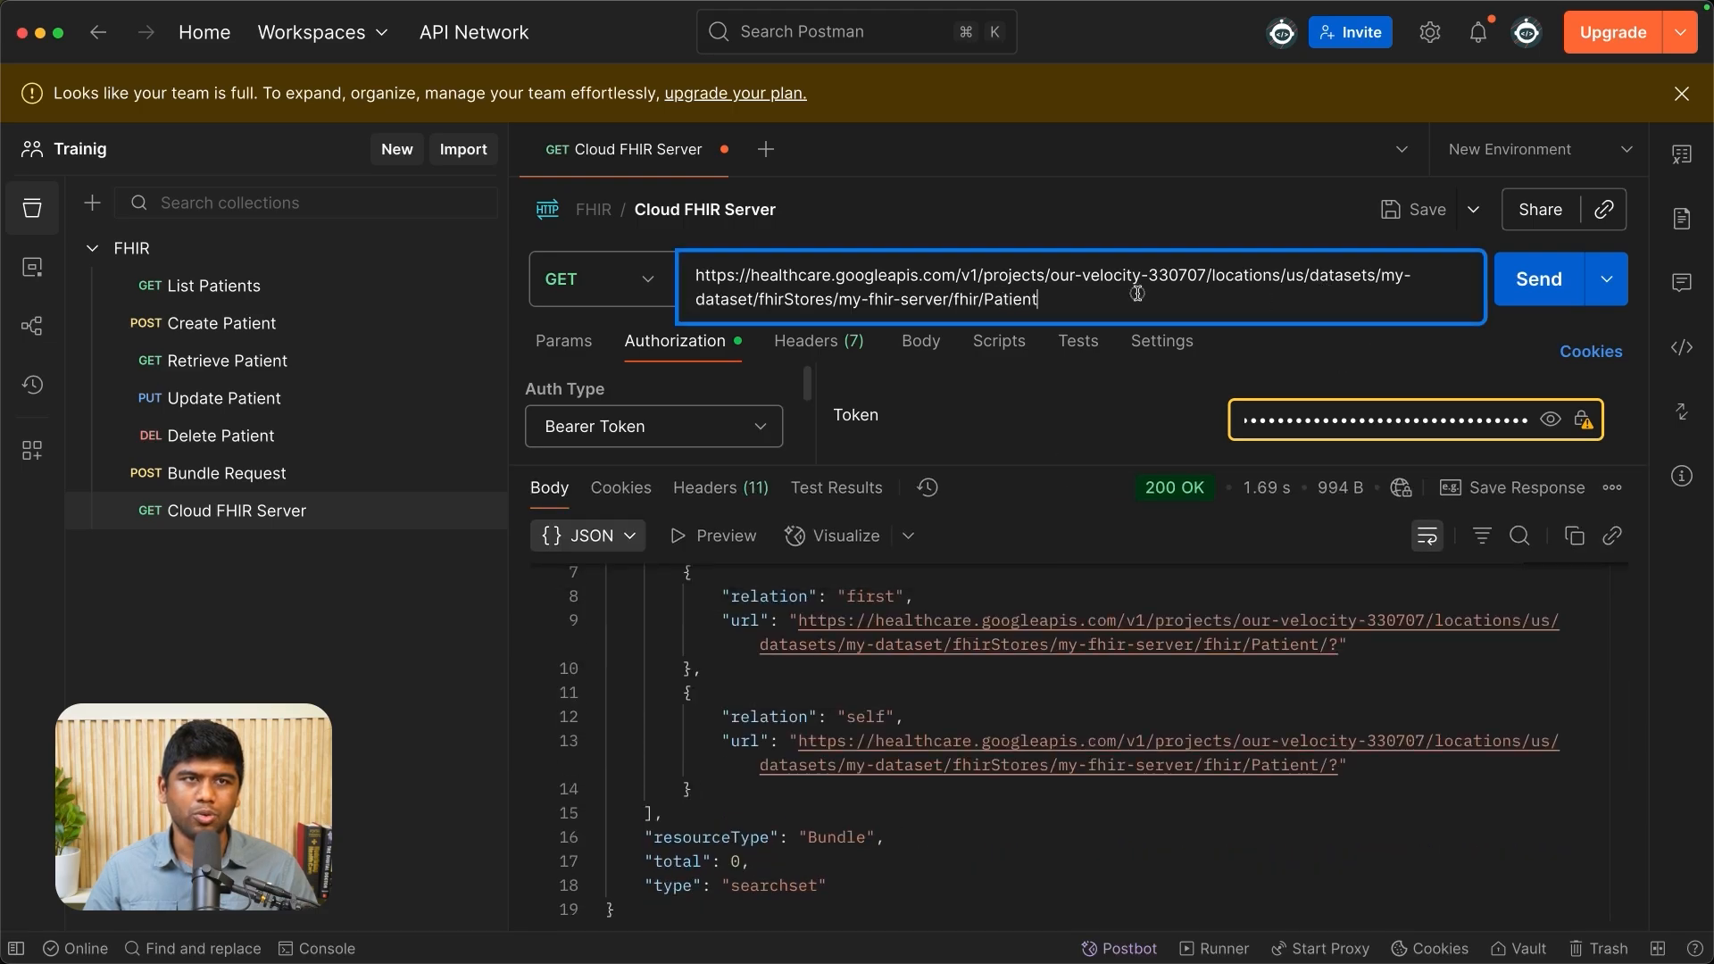
left_click(1538, 279)
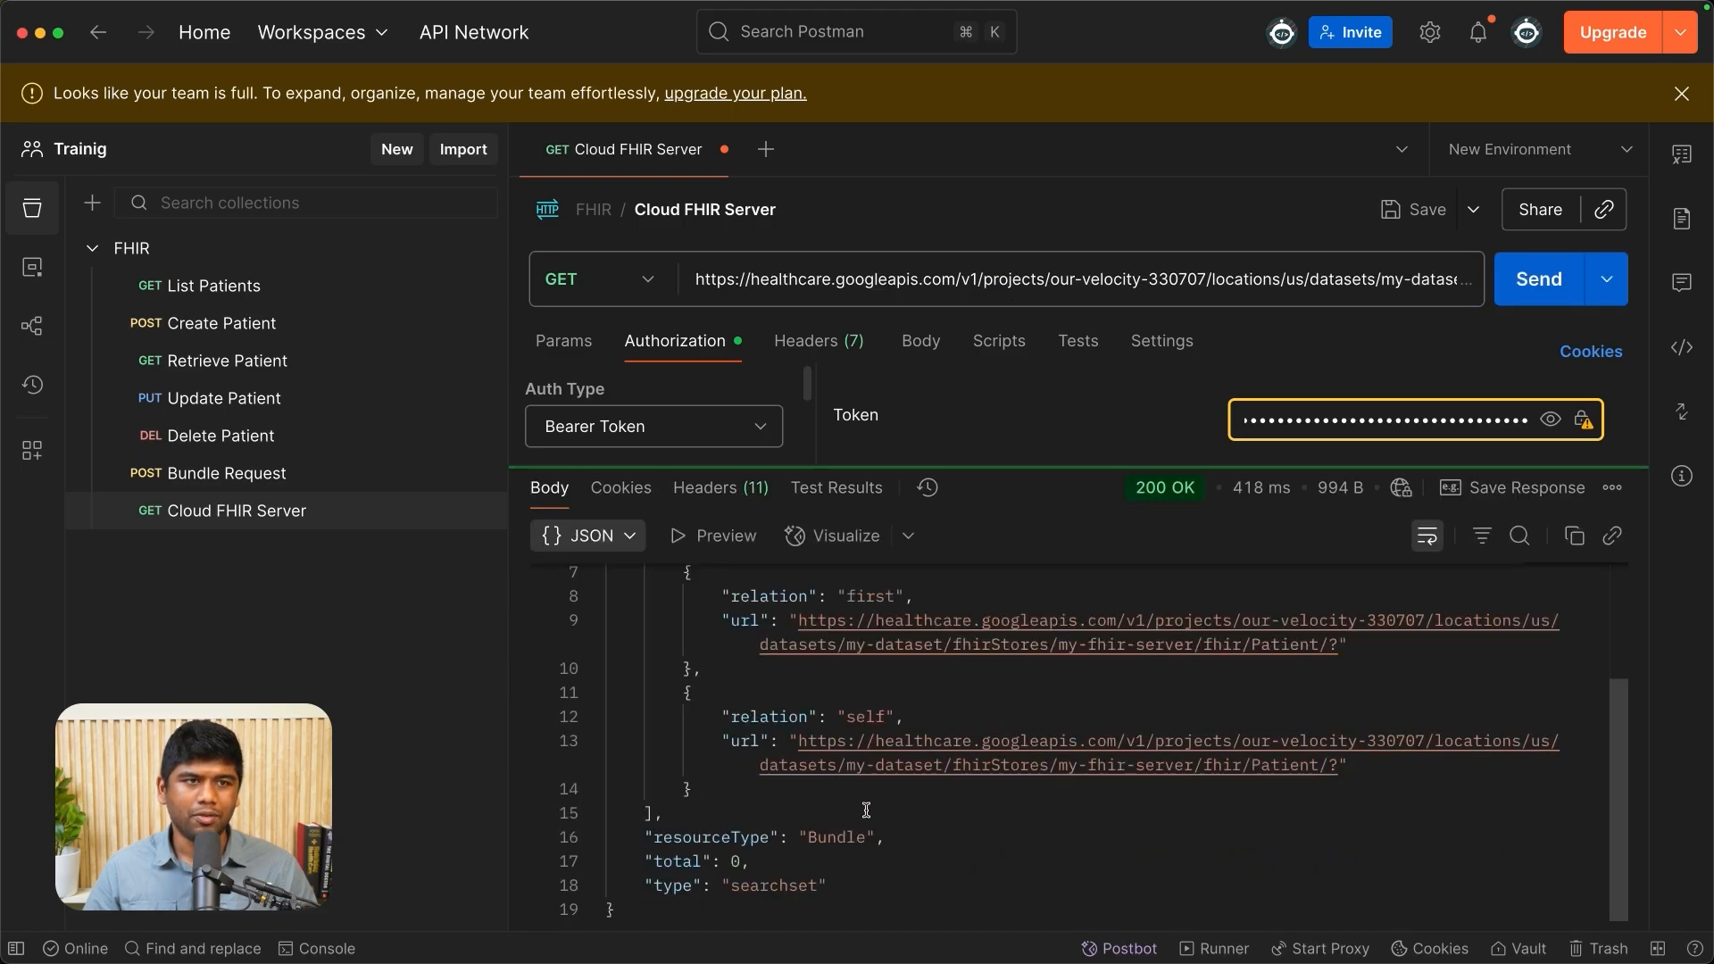
scroll(867, 810, "up", 3)
- Change the Cloud FHIR Server request's method to POST and start editing its raw JSON body
left_click(920, 341)
left_click(596, 284)
left_click(629, 389)
left_click(911, 442)
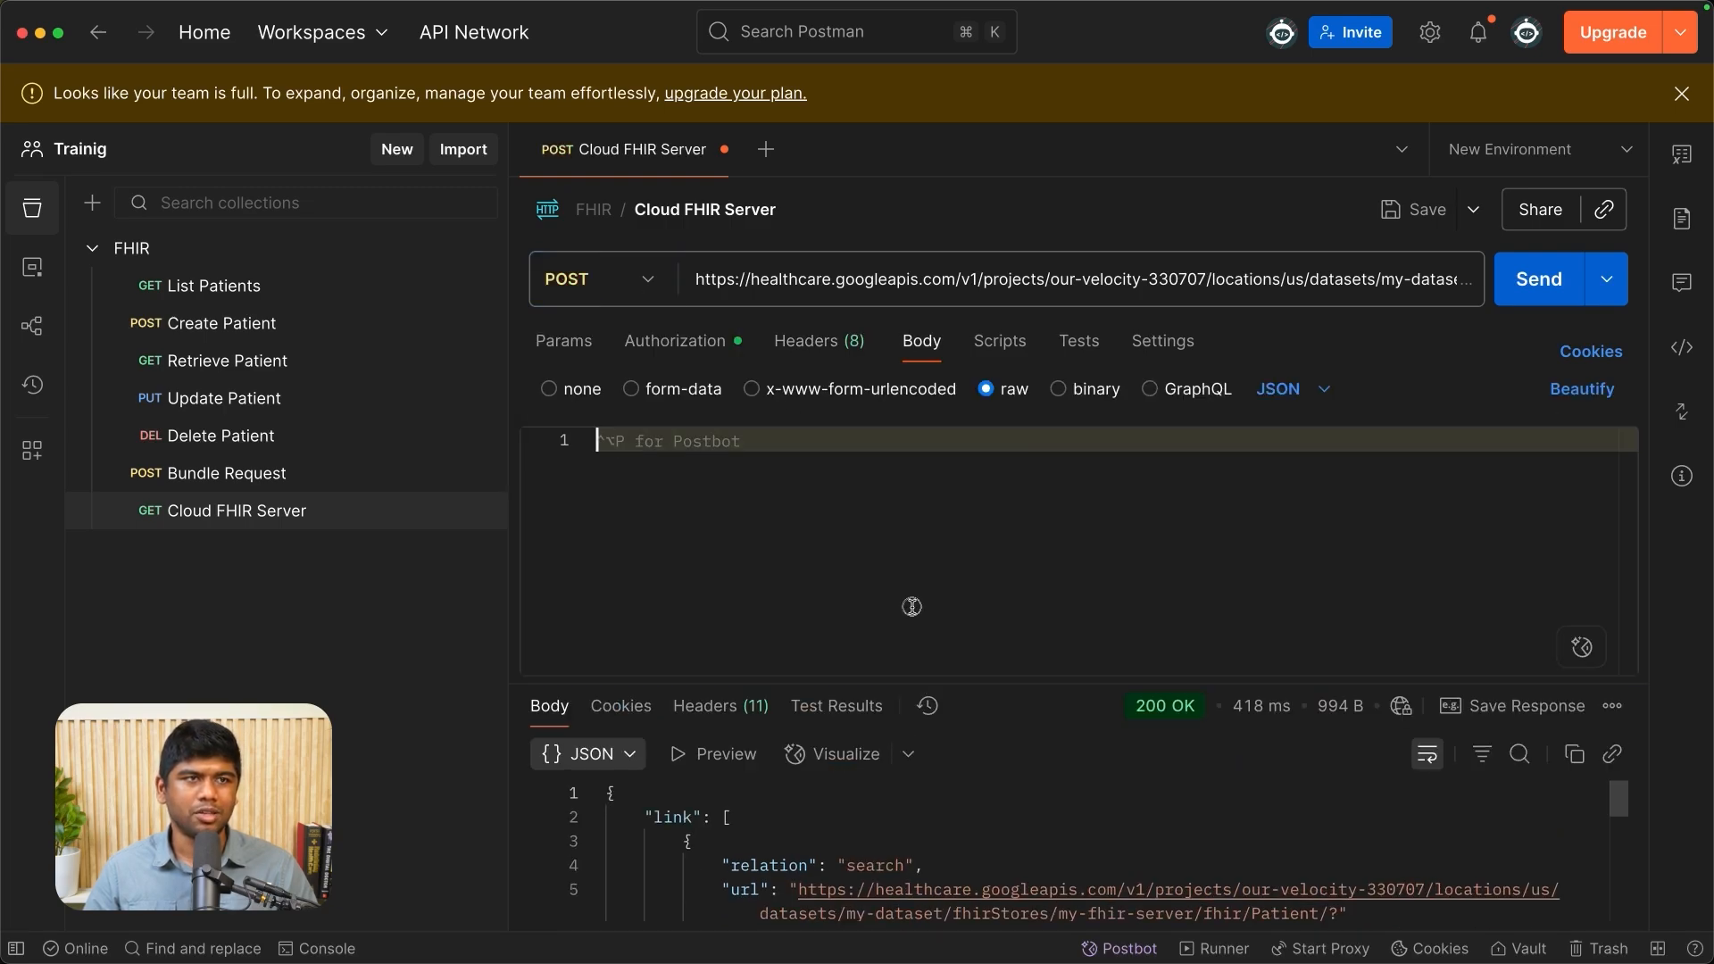
- Copy the entire contents of patient.json from the Cursor editor and paste it into the POST request's raw JSON body in Postman
left_click(1688, 436)
left_click(930, 386)
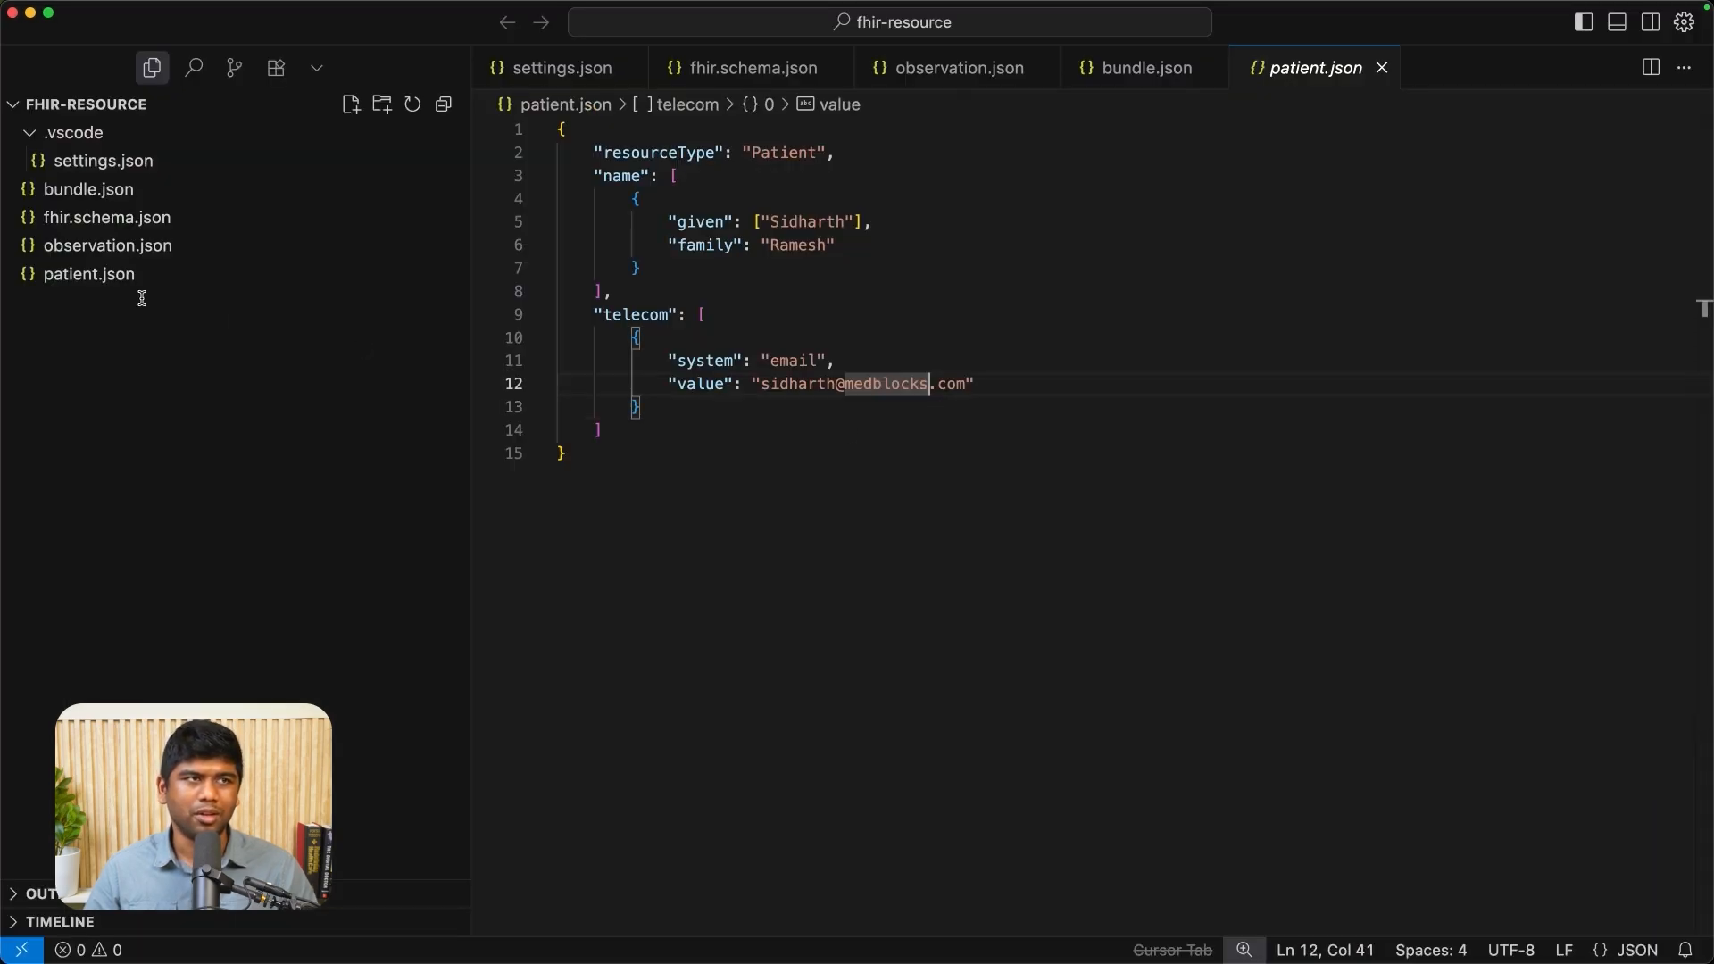
left_click(768, 316)
left_click_drag(727, 539, 831, 112)
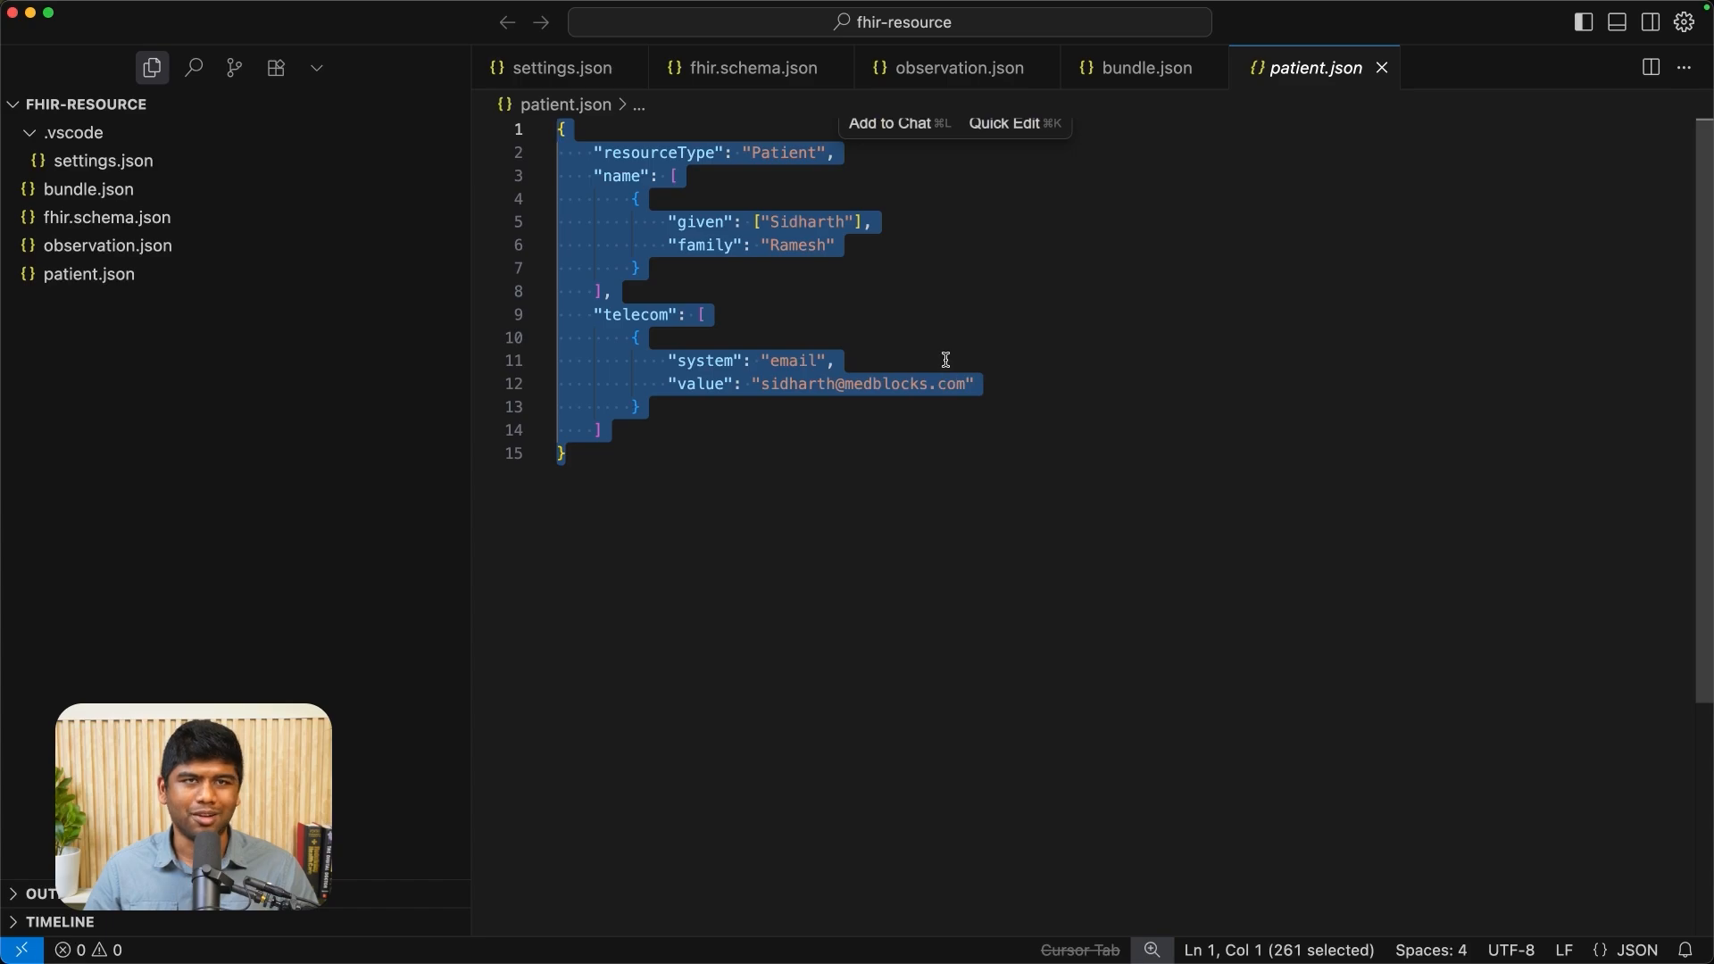
key("super+c")
key("super+Tab")
key("super+v")
scroll(728, 471, "up", 3)
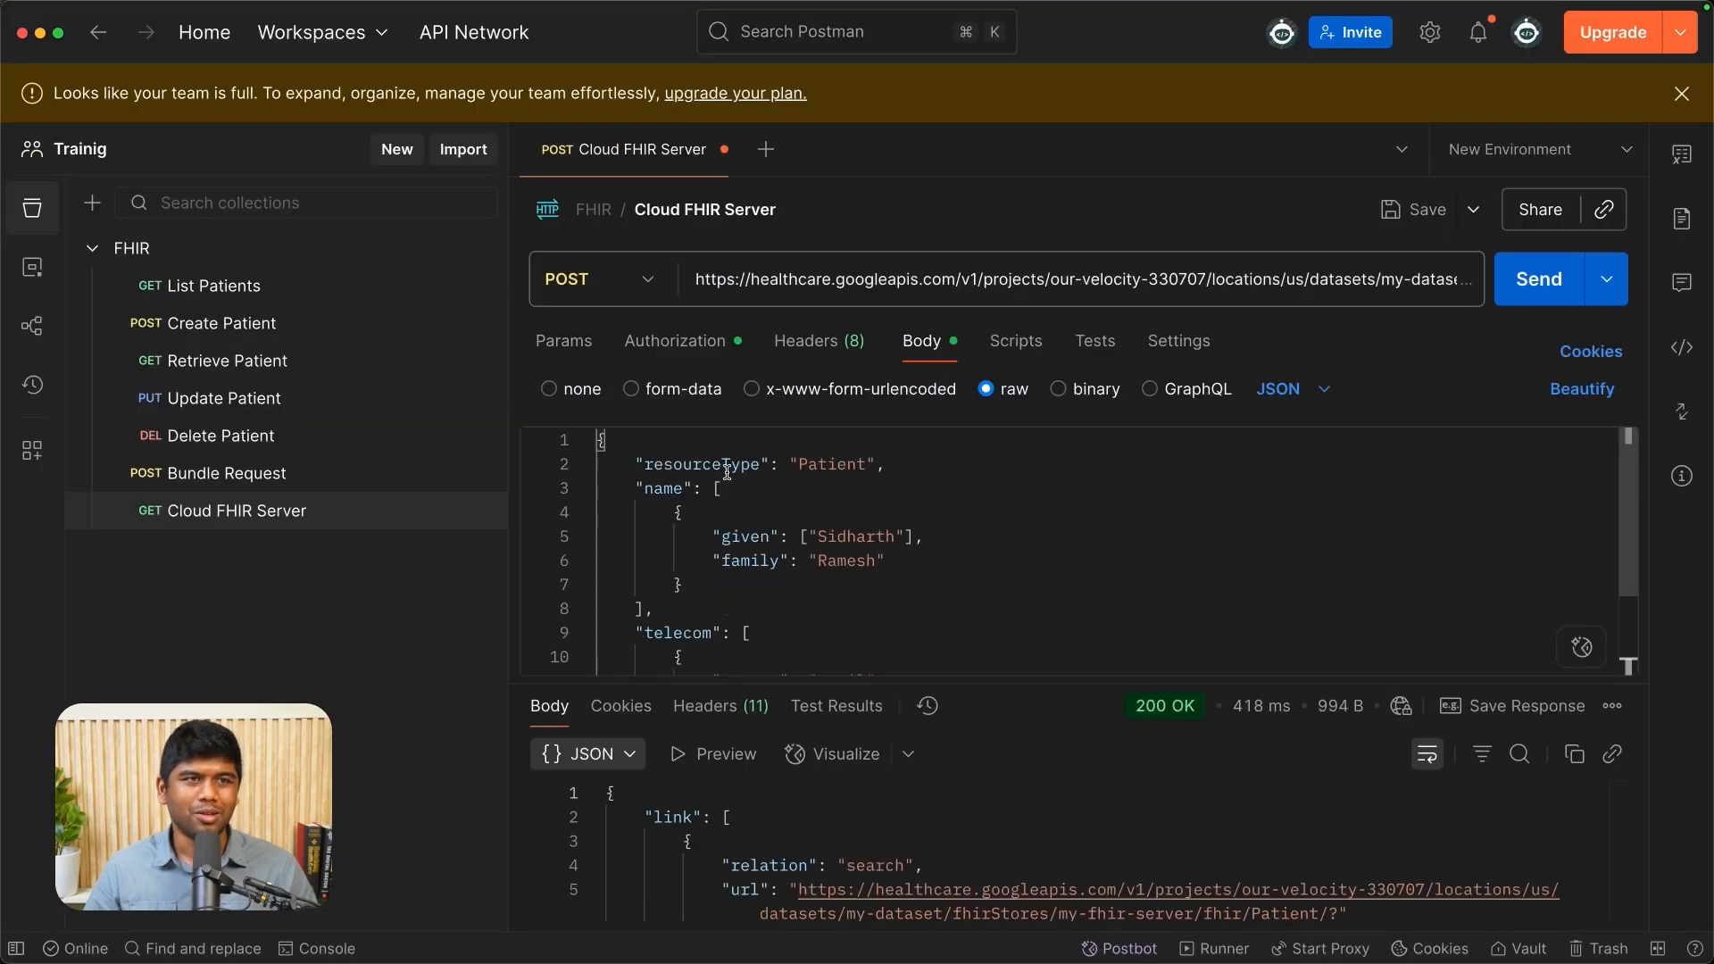
- Send the POST request to create the patient and examine the whole resource in the enlarged response area
key("super+Return")
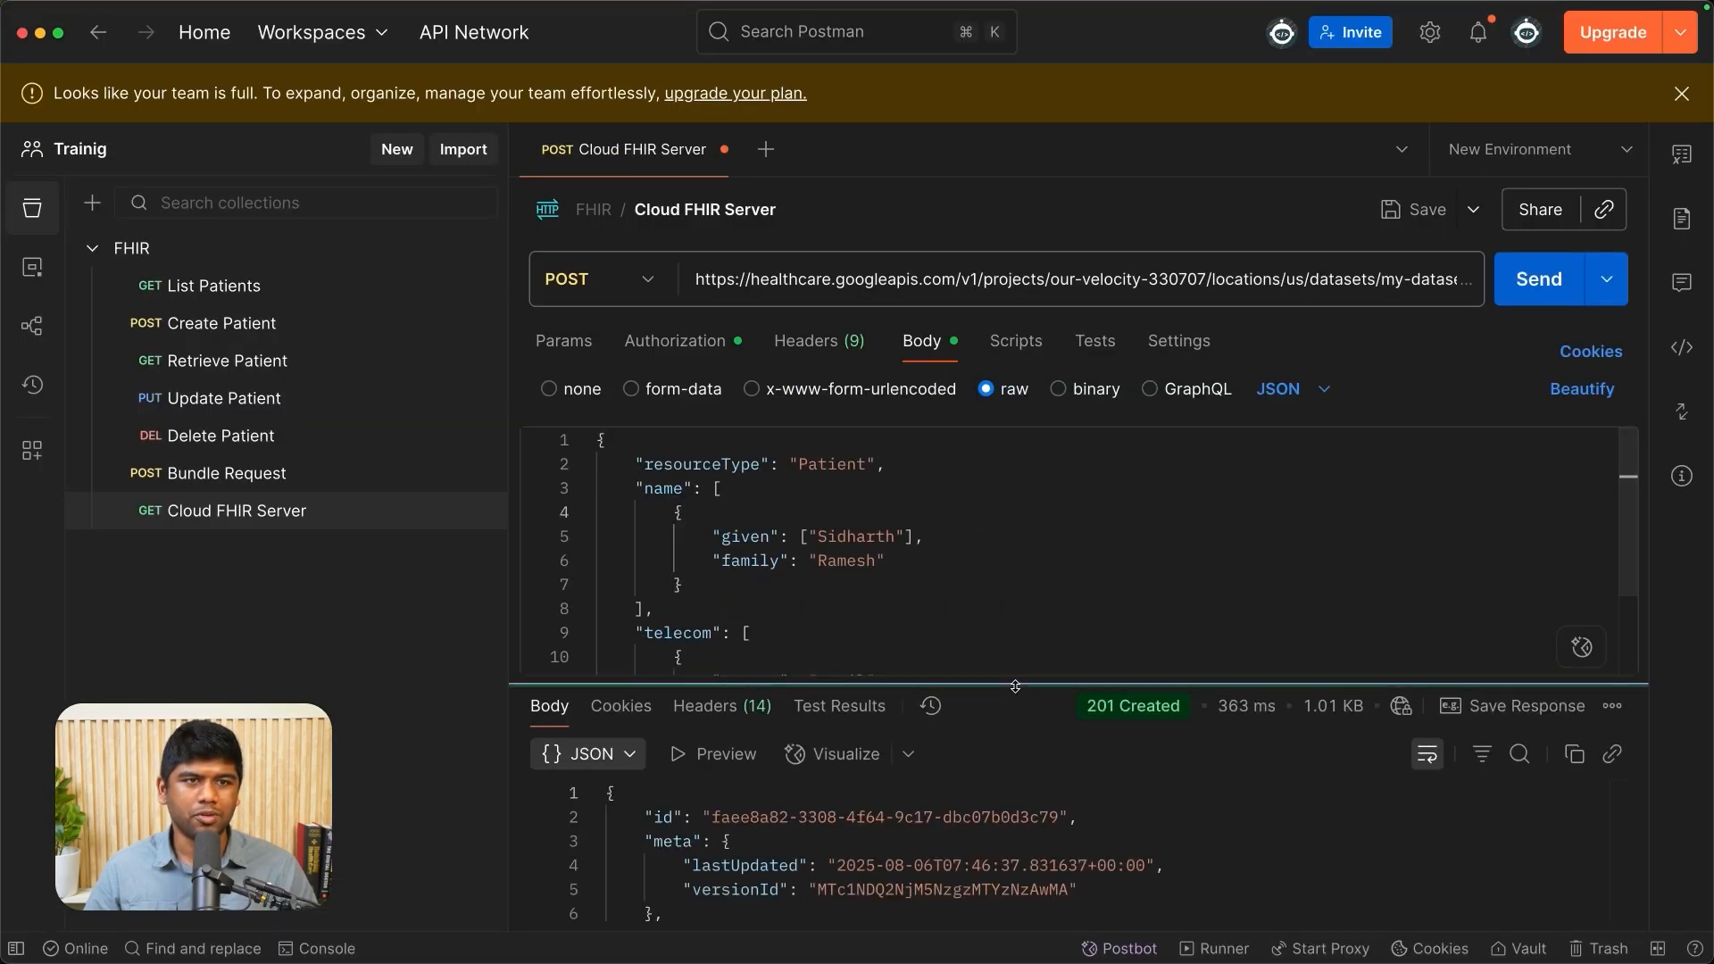
left_click_drag(1015, 685, 1015, 451)
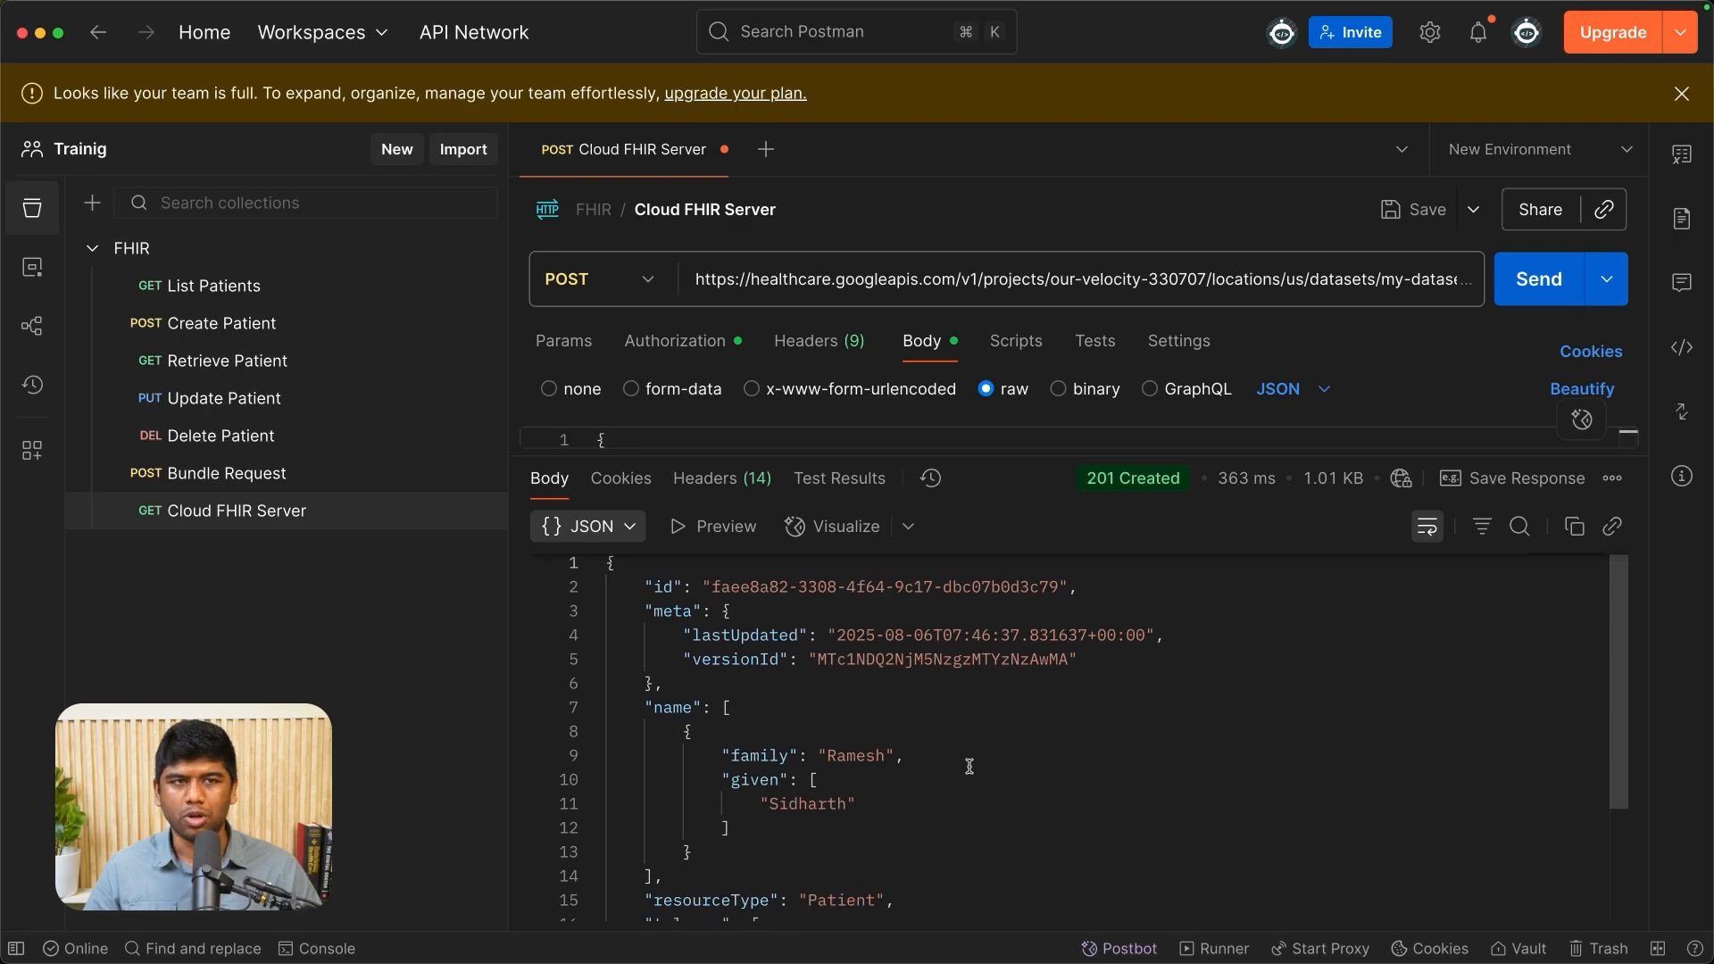
scroll(1027, 750, "down", 3)
- Change the request method back to GET, send it to the Patient endpoint and read the end of the response
left_click(597, 279)
left_click(589, 349)
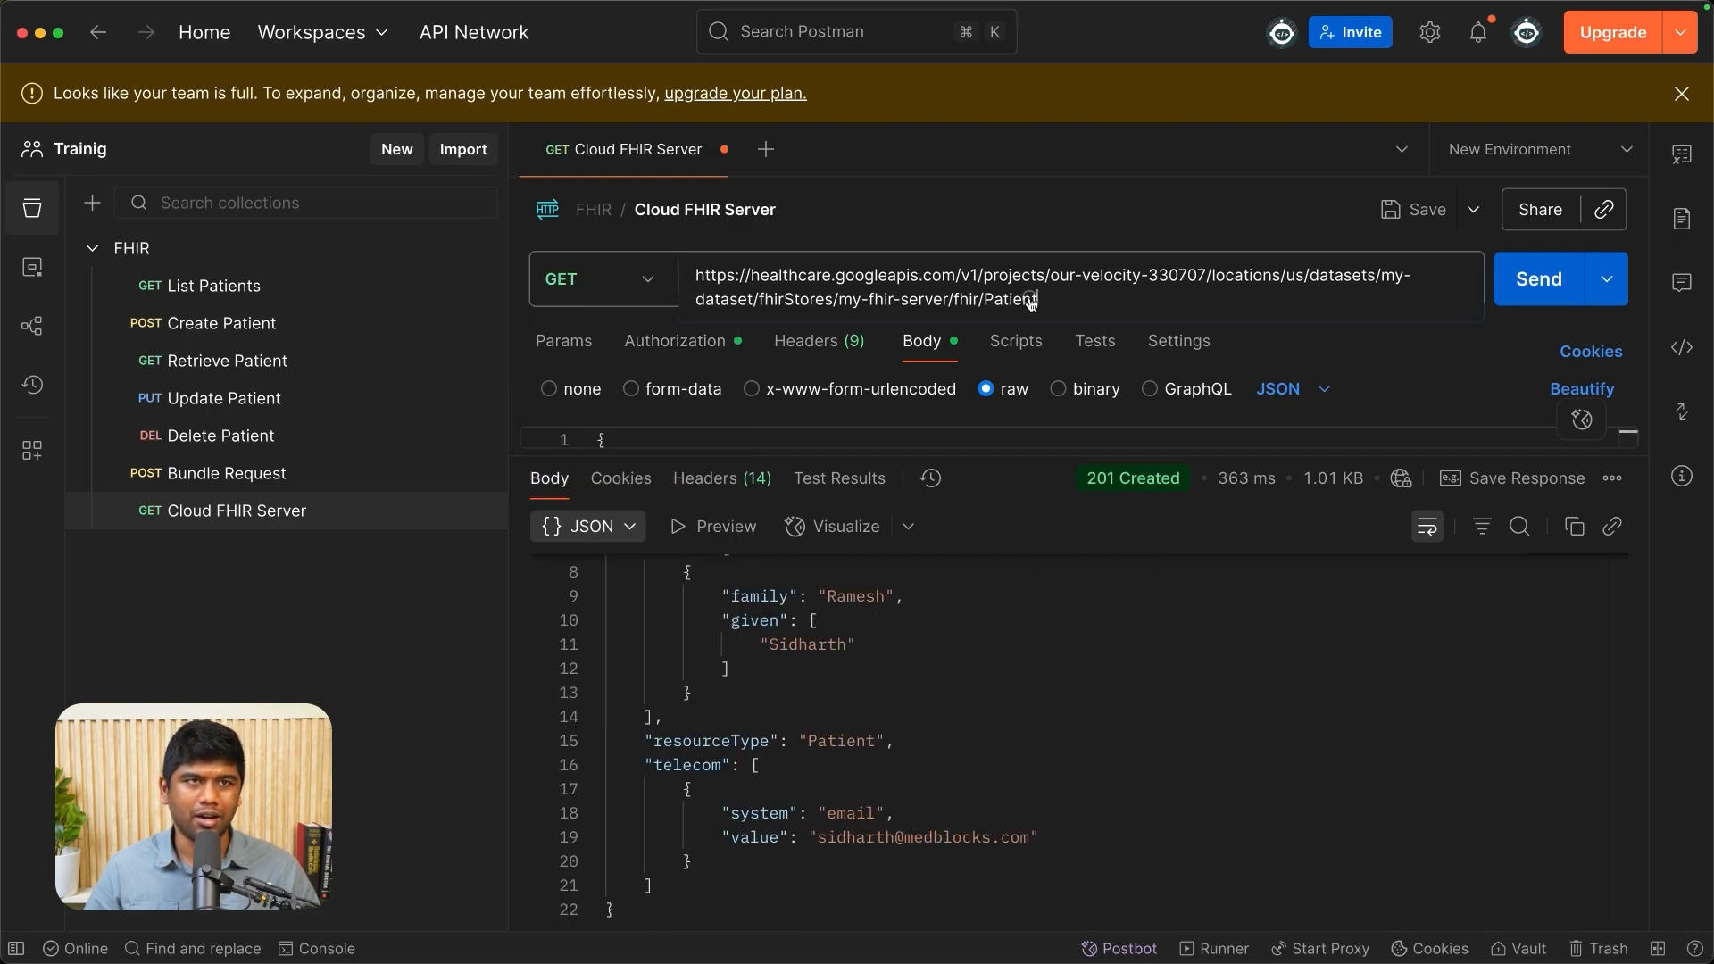
key("super+Return")
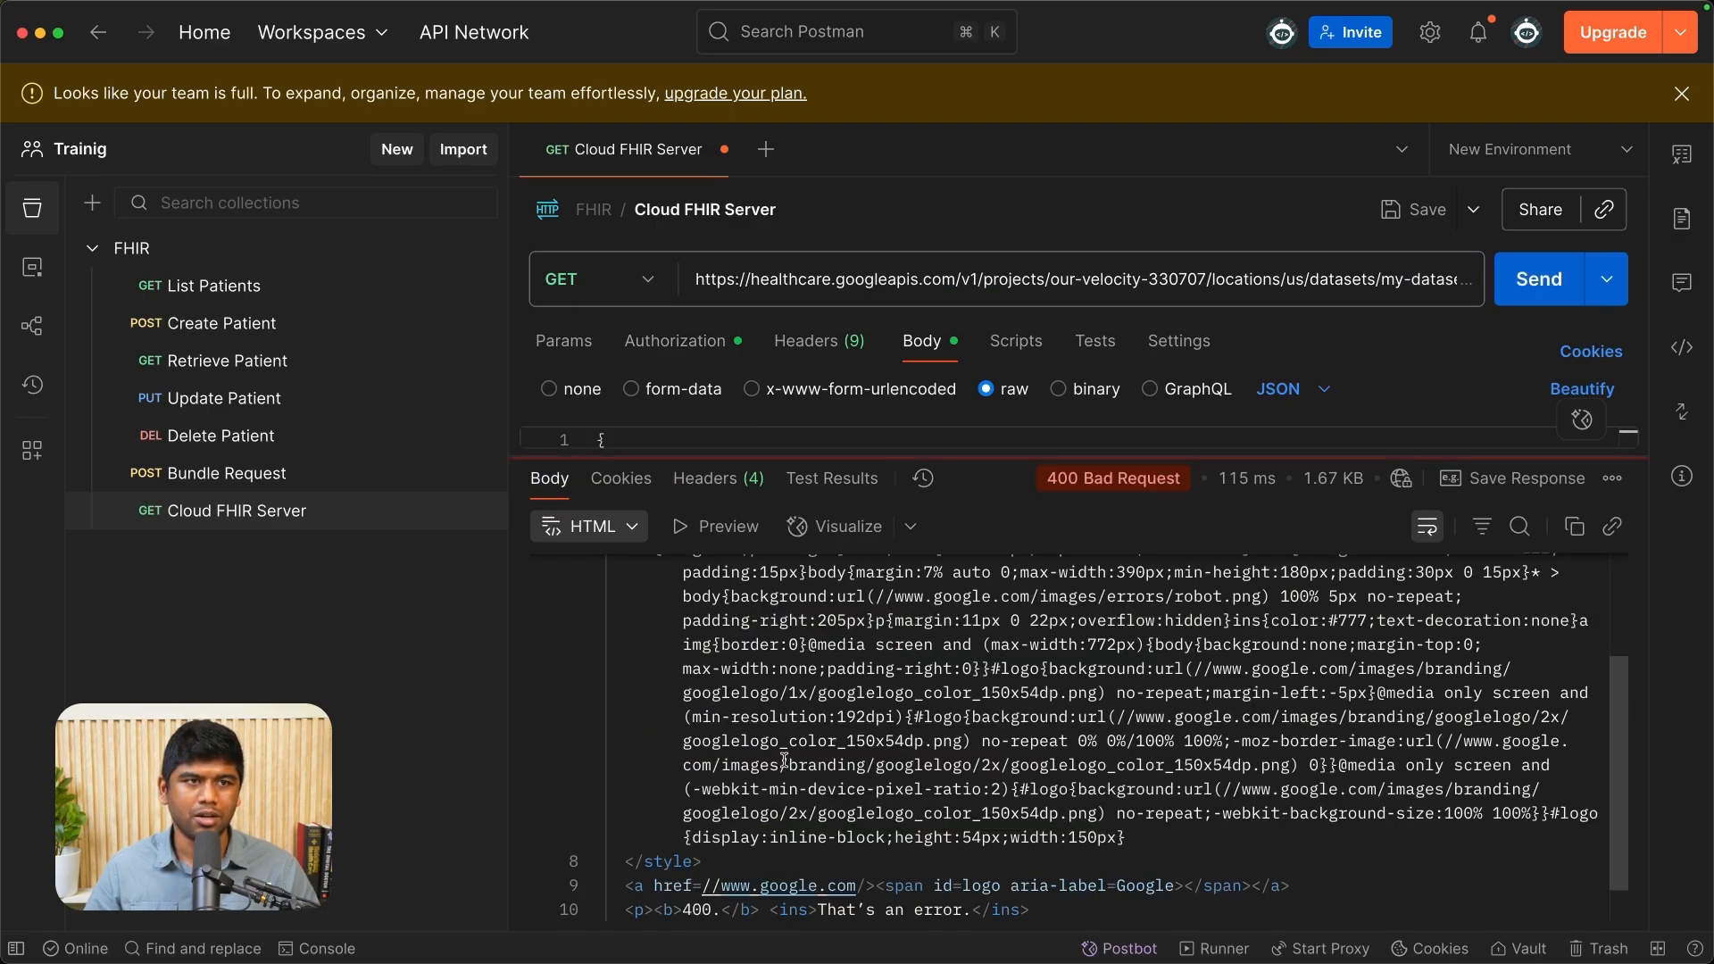
scroll(833, 775, "down", 1)
left_click_drag(655, 886, 1016, 886)
left_click(1009, 886)
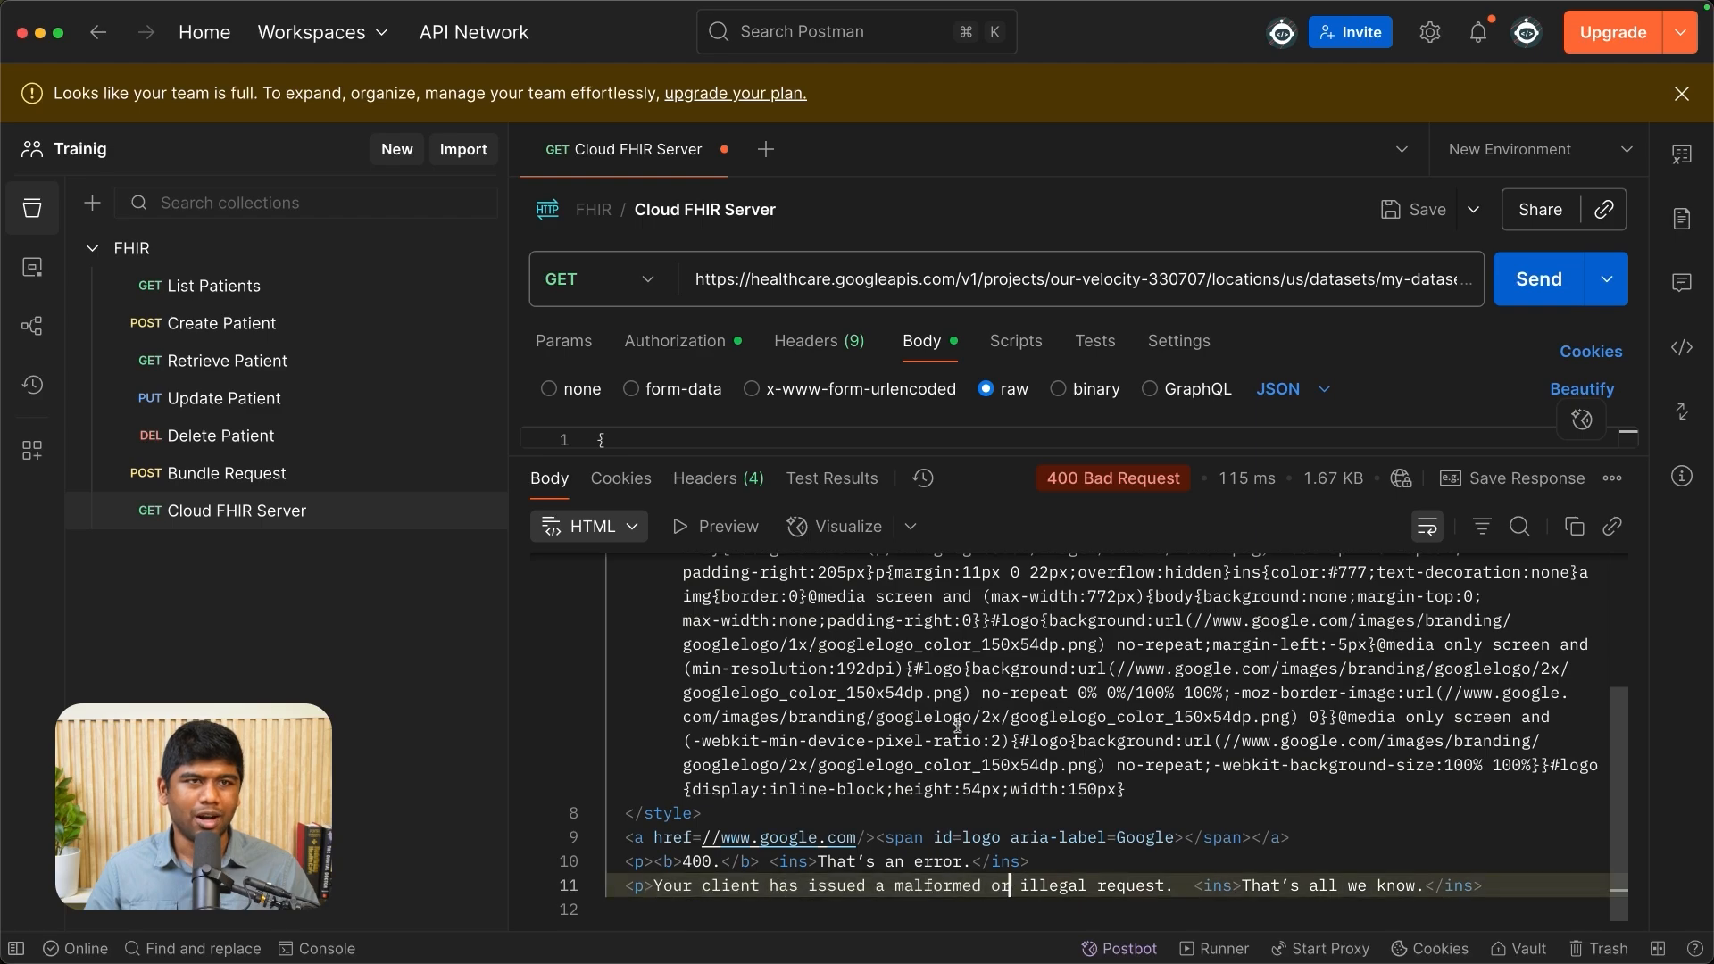
- Delete all the JSON from the GET request's body and save the request
left_click_drag(958, 457, 928, 716)
key("super+a")
key("BackSpace")
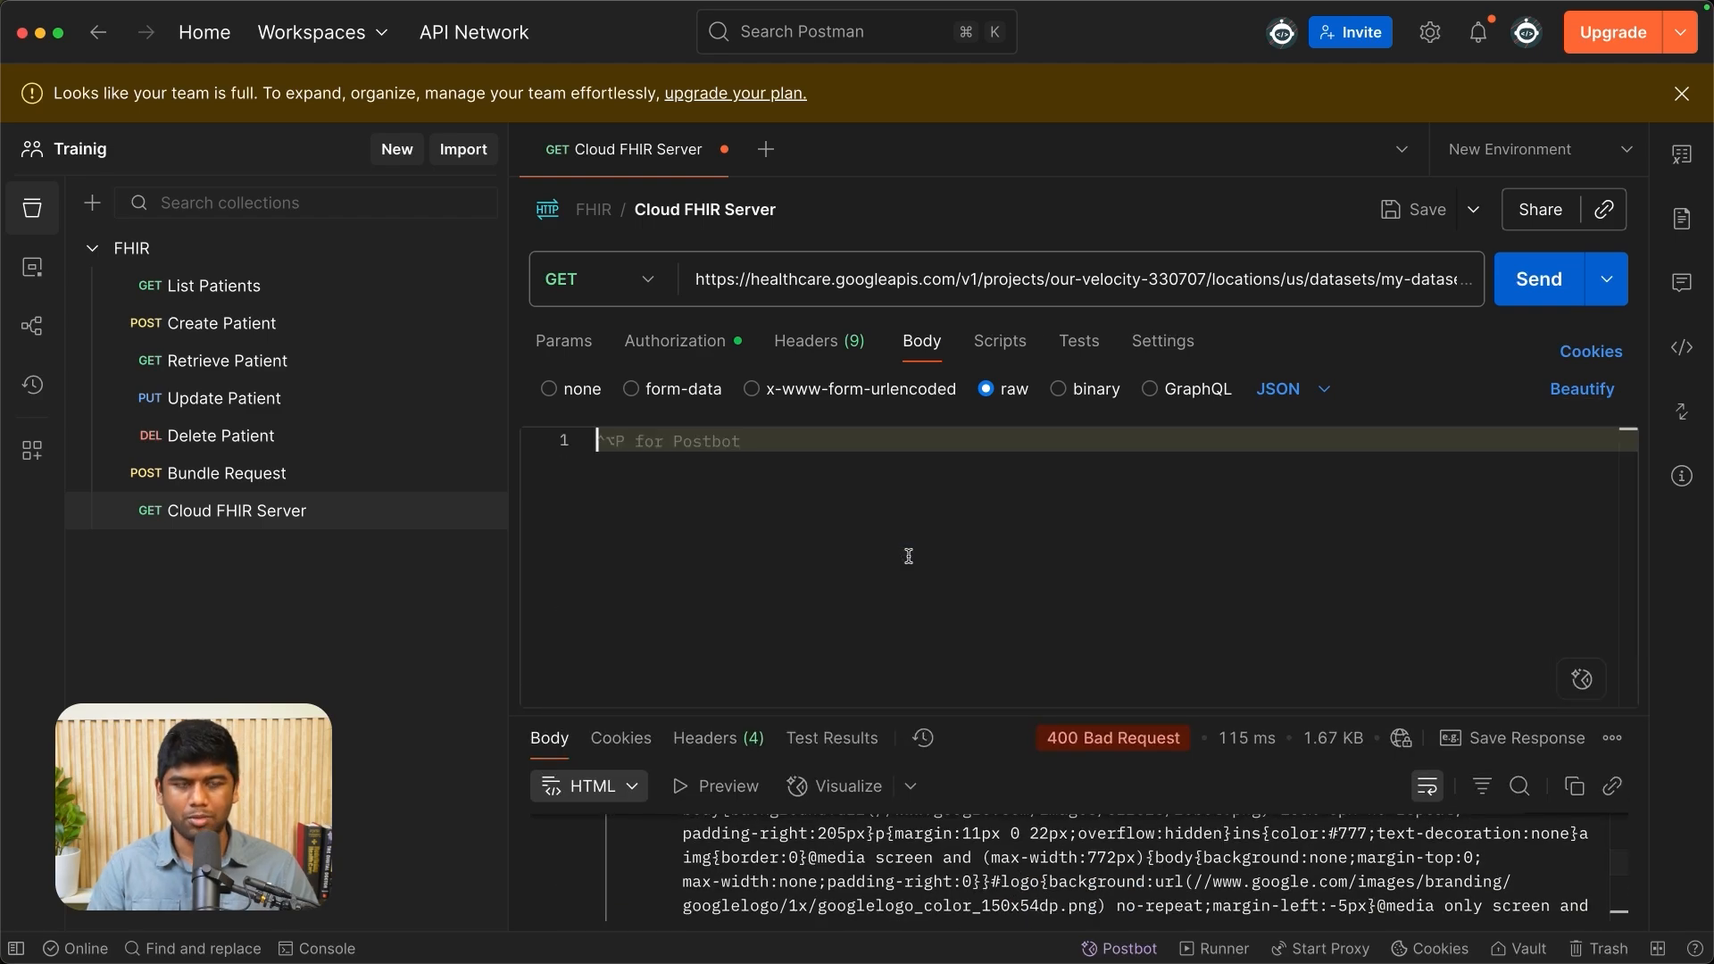
key("super+s")
- Send the GET request without a body and examine the patient entry and links in the returned bundle
left_click(1534, 294)
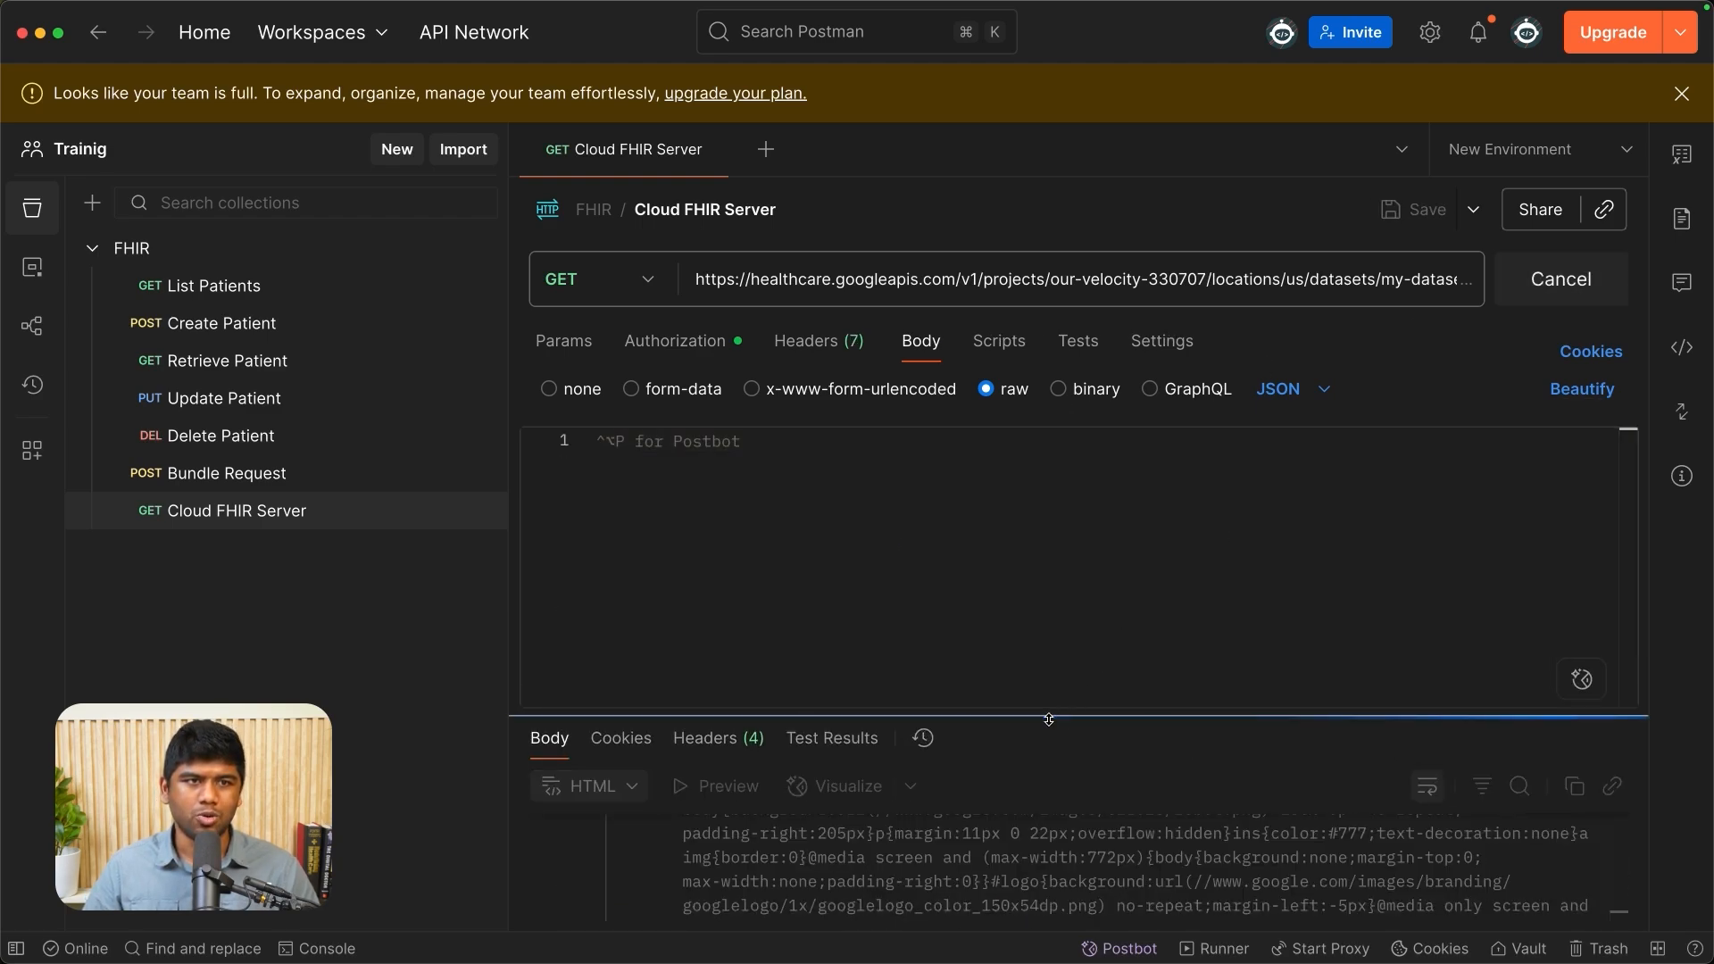
scroll(865, 747, "up", 3)
scroll(655, 635, "down", 1)
scroll(761, 789, "down", 4)
scroll(761, 789, "down", 4)
scroll(777, 792, "up", 1)
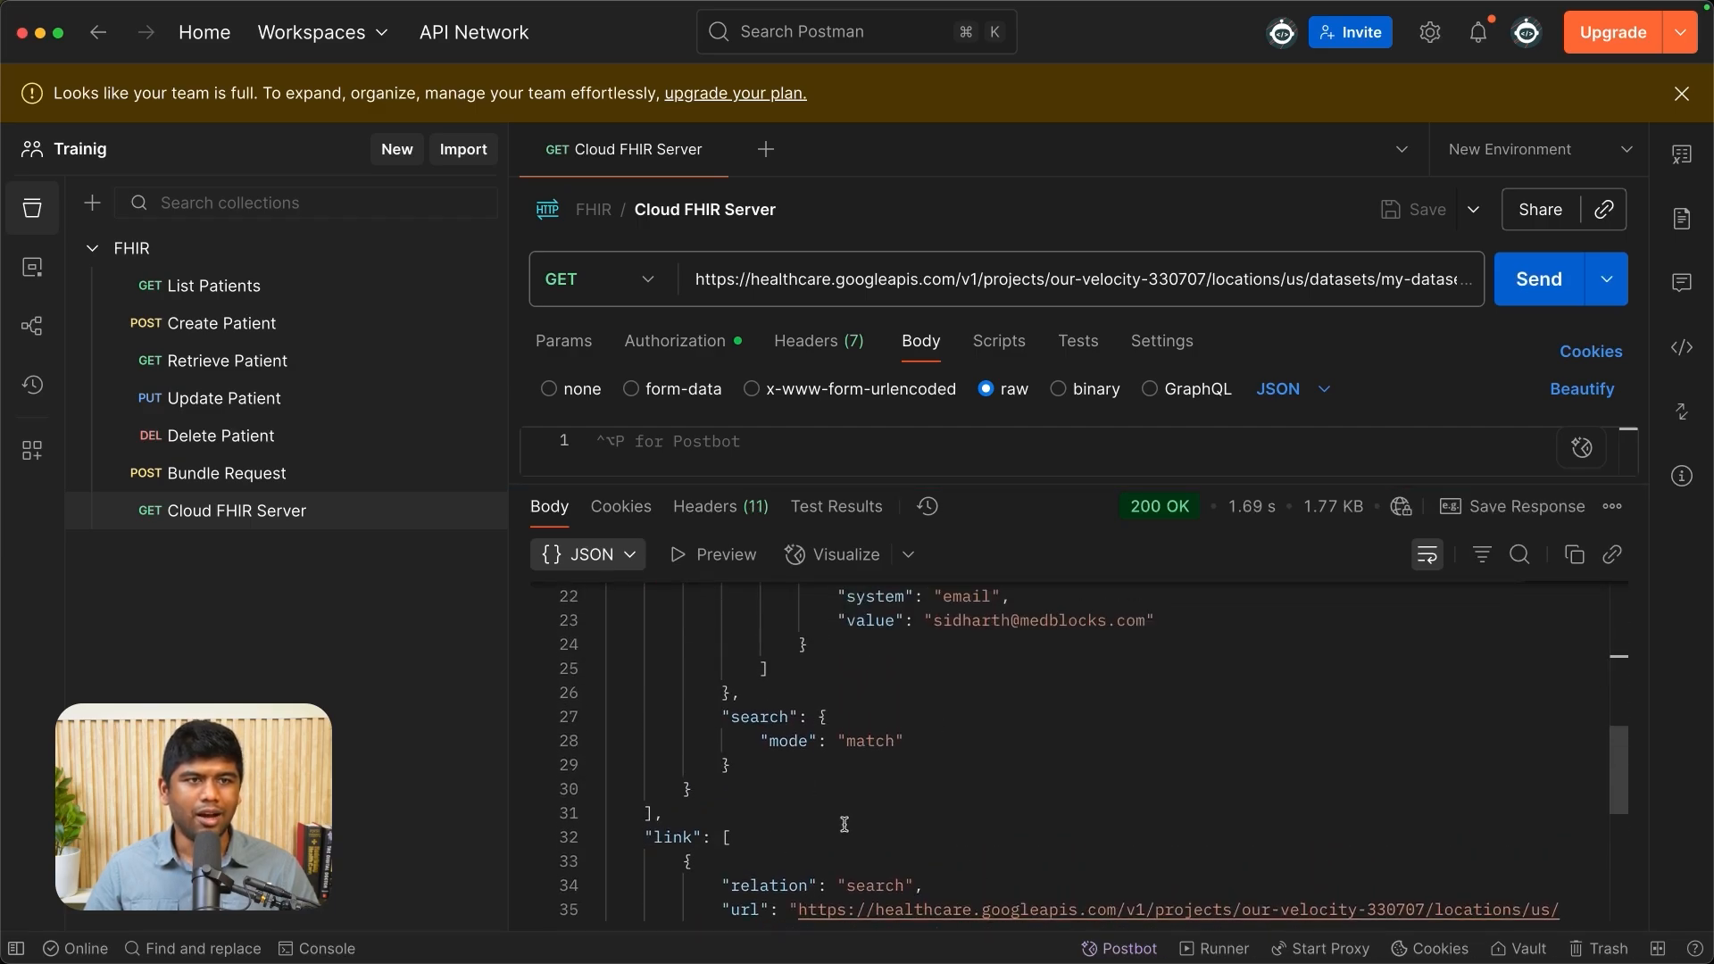
scroll(795, 793, "down", 3)
scroll(974, 822, "up", 10)
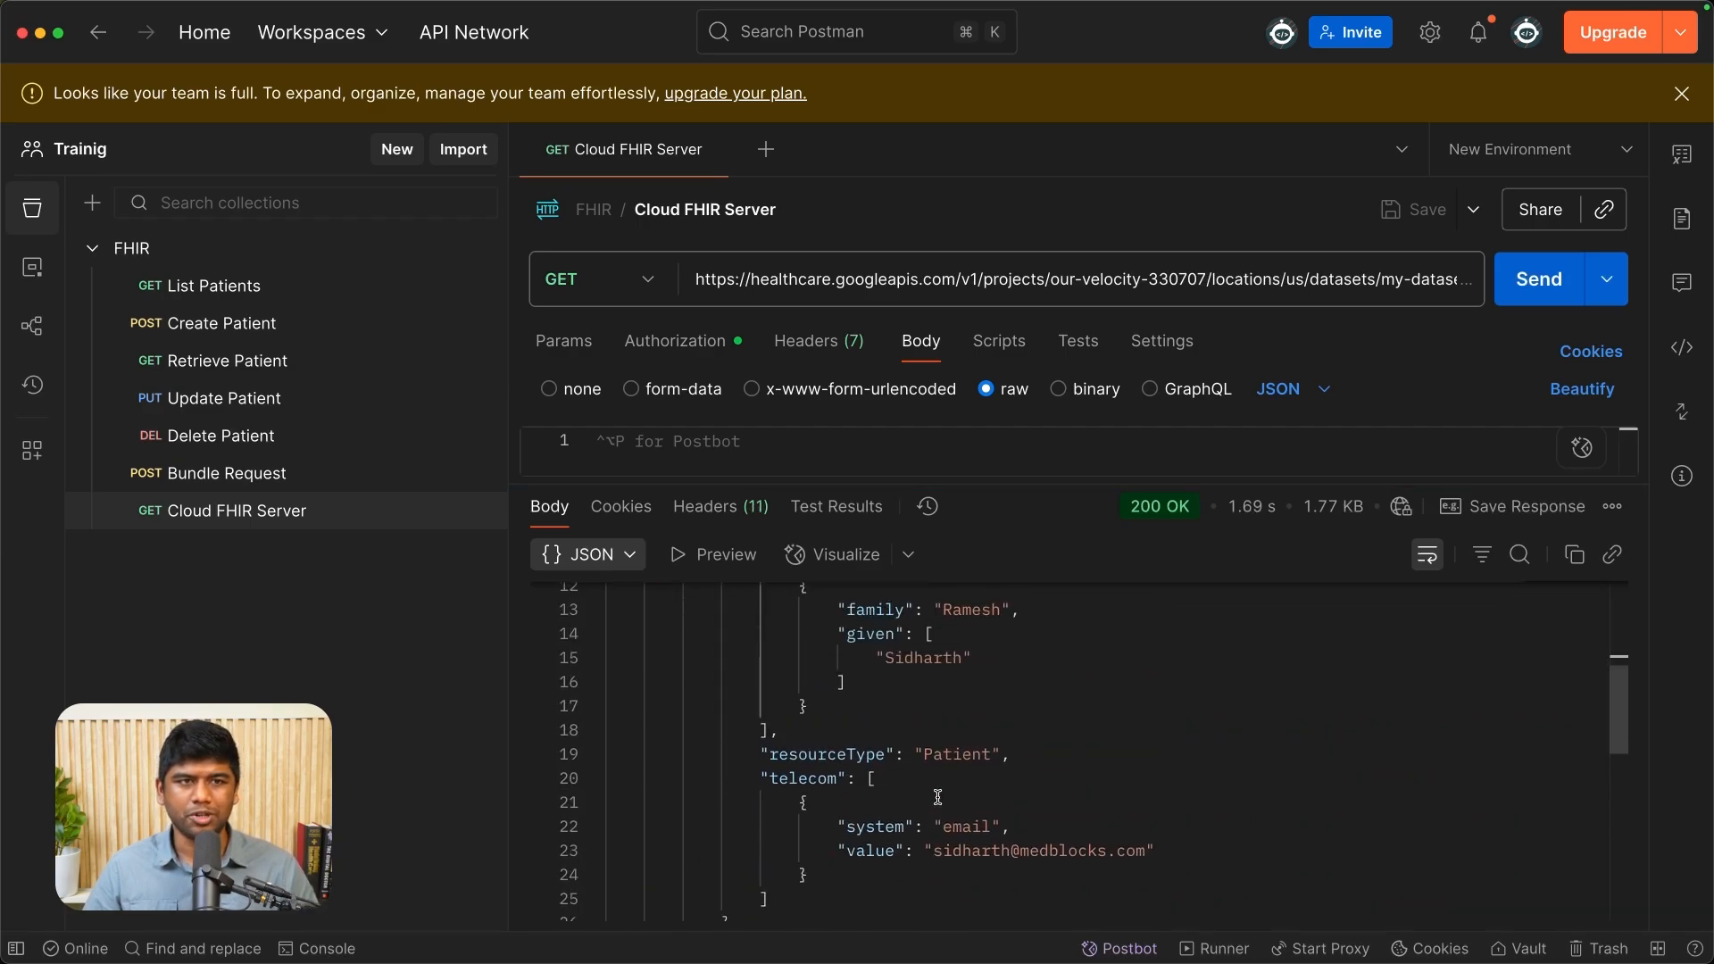